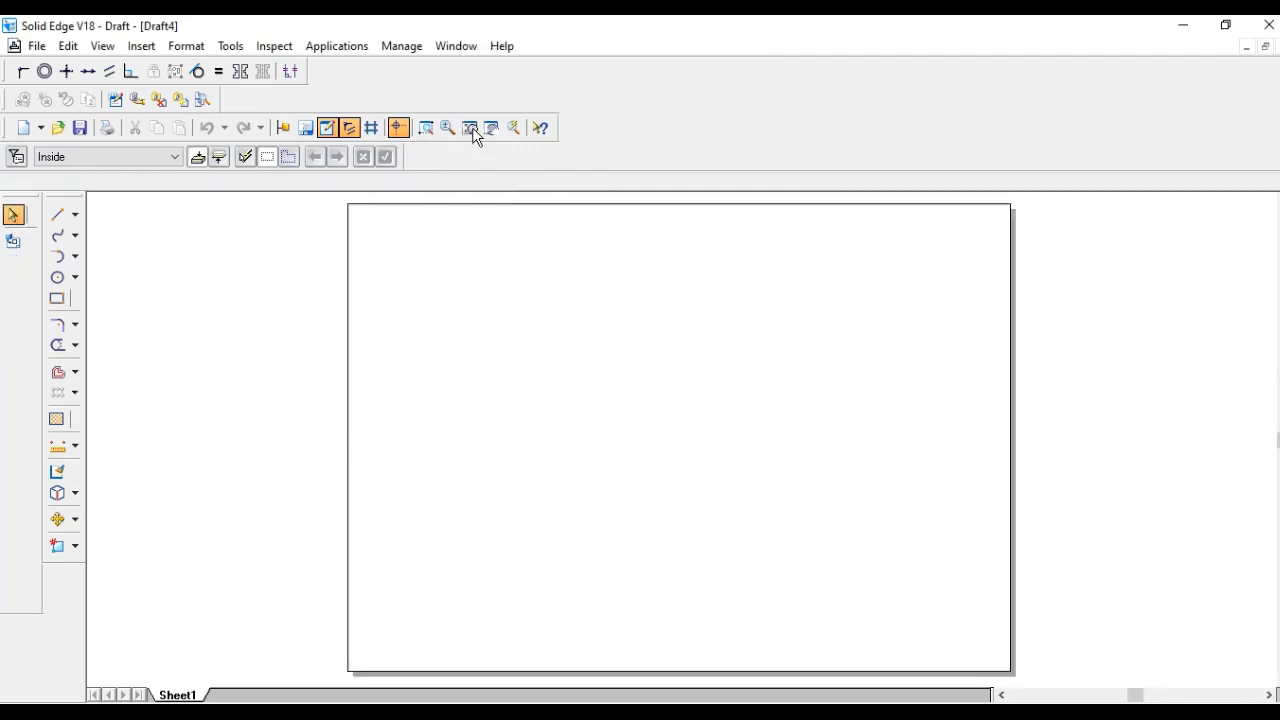
- Draw a long horizontal reference line across the middle of the sheet with the Line tool
click(57, 214)
click(361, 444)
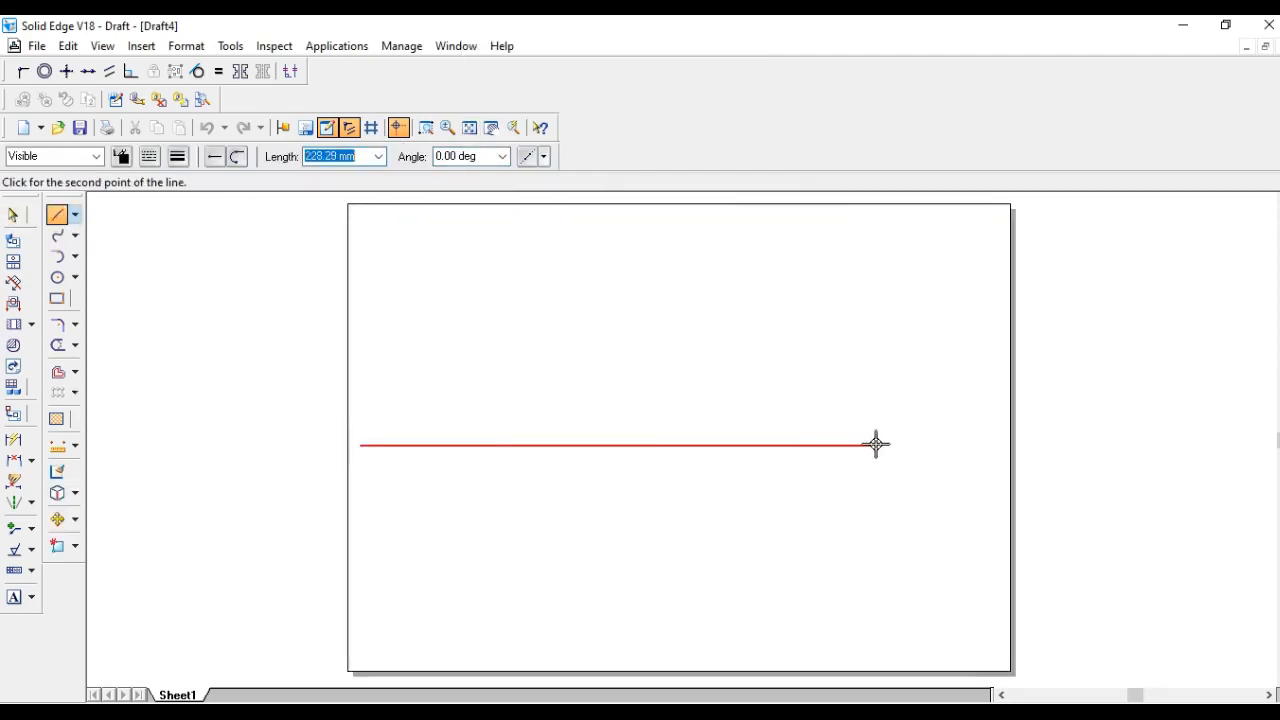
click(997, 444)
right_click(974, 374)
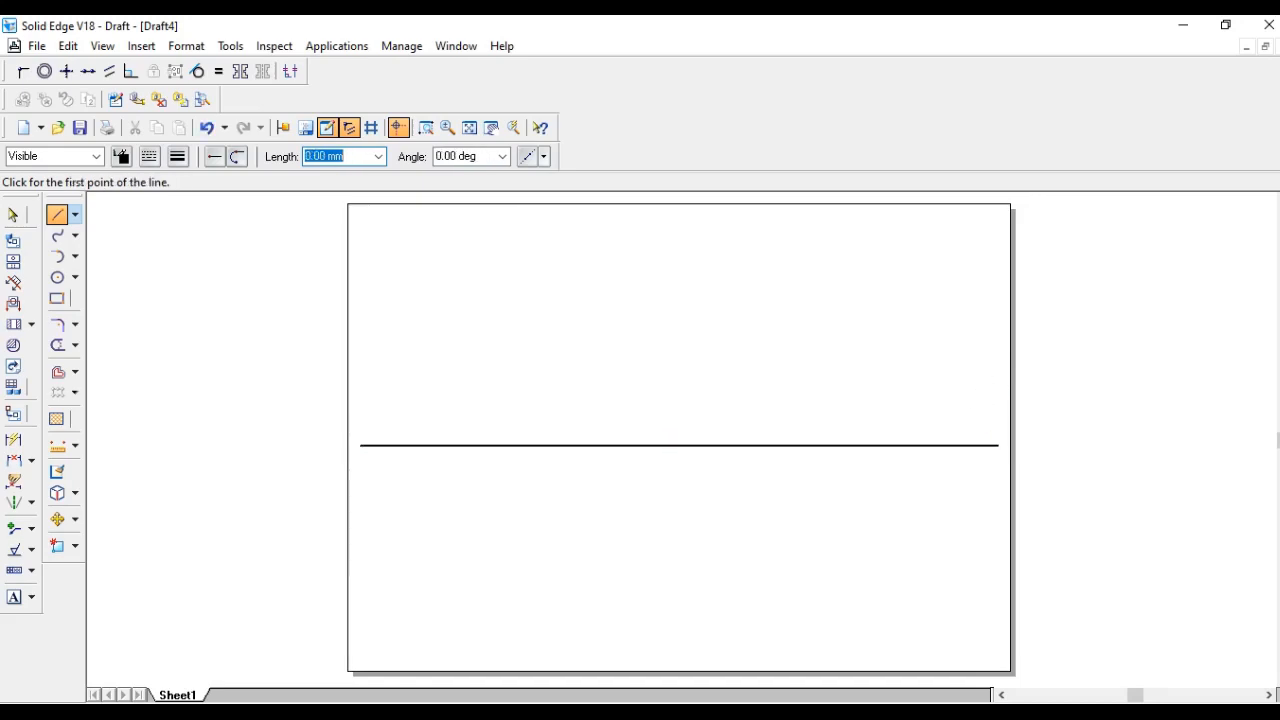
- Switch to the isometric reference image to study it, then return to the drawing
key(alt+Tab)
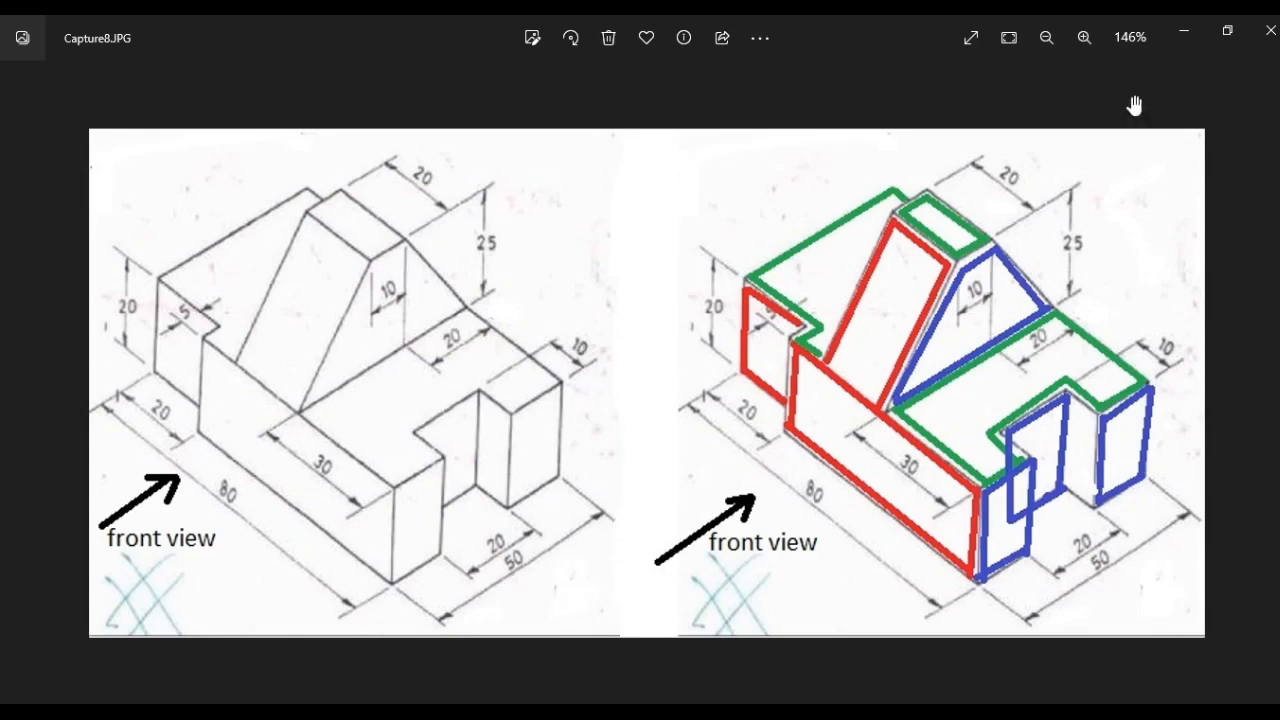
click(1189, 32)
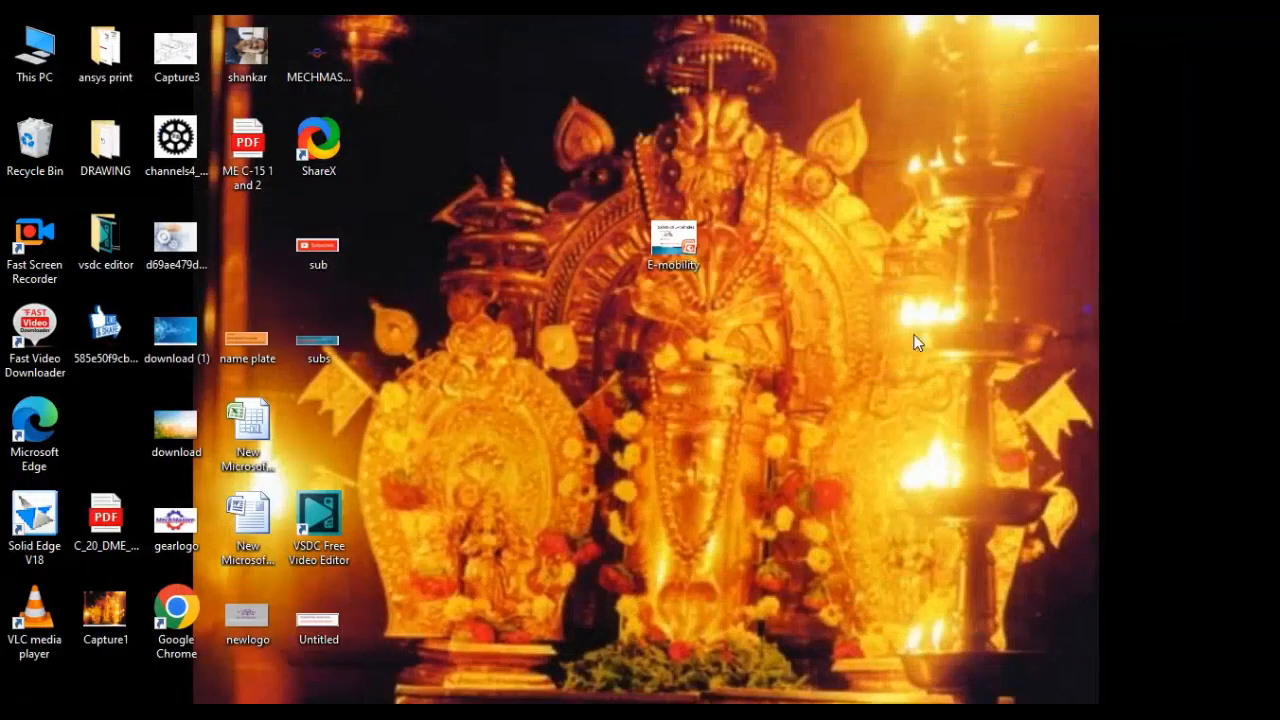
click(630, 706)
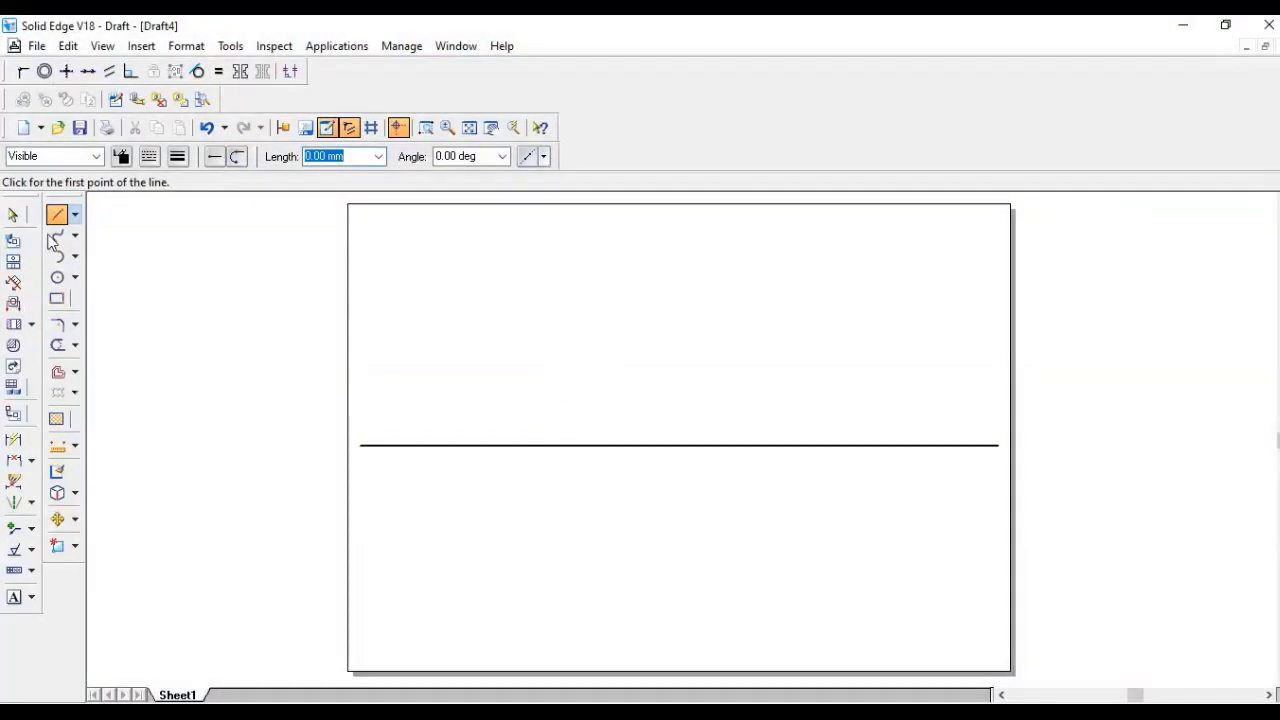
- Draw an 80 mm horizontal line above the reference line, checking the isometric reference image along the way
click(61, 221)
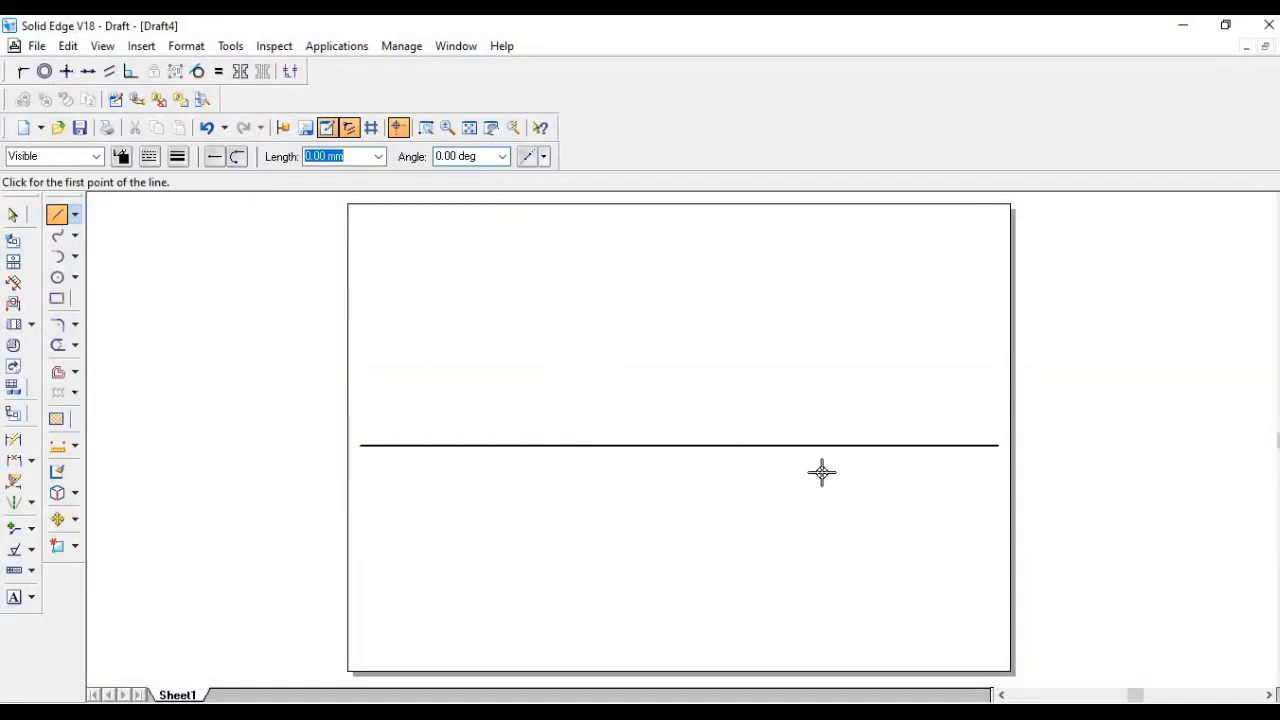
click(745, 420)
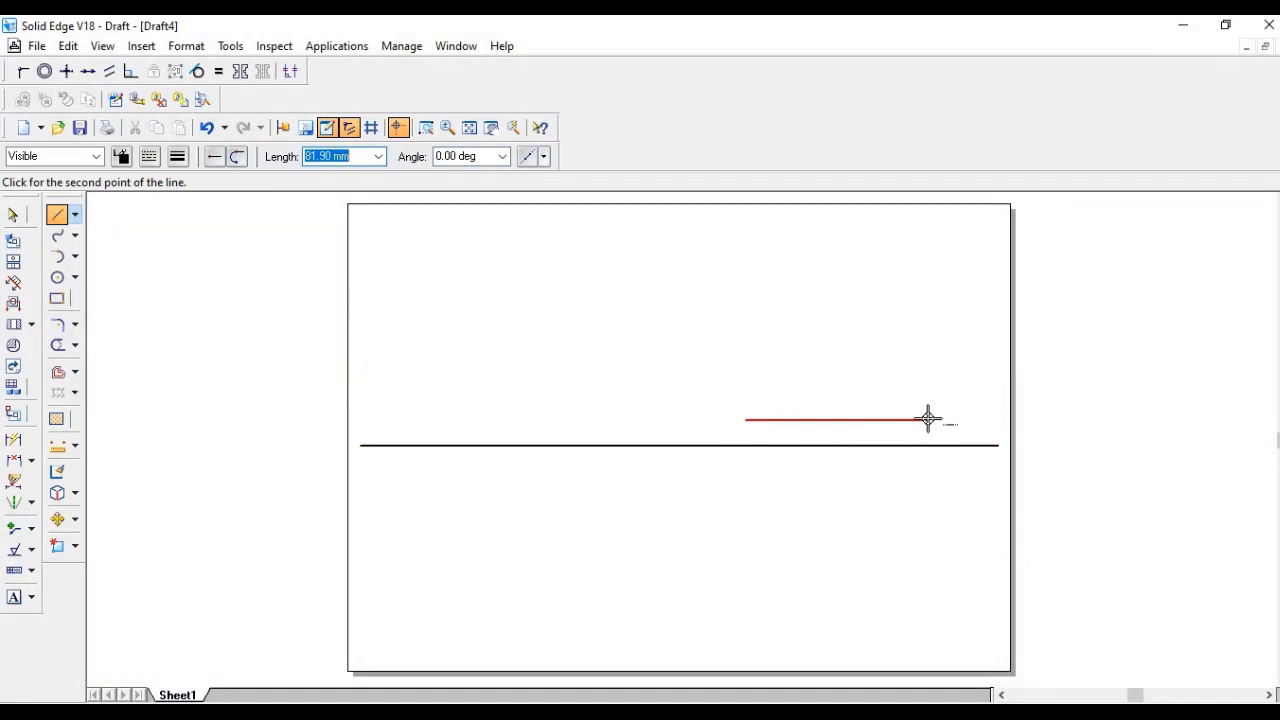
click(640, 706)
click(640, 706)
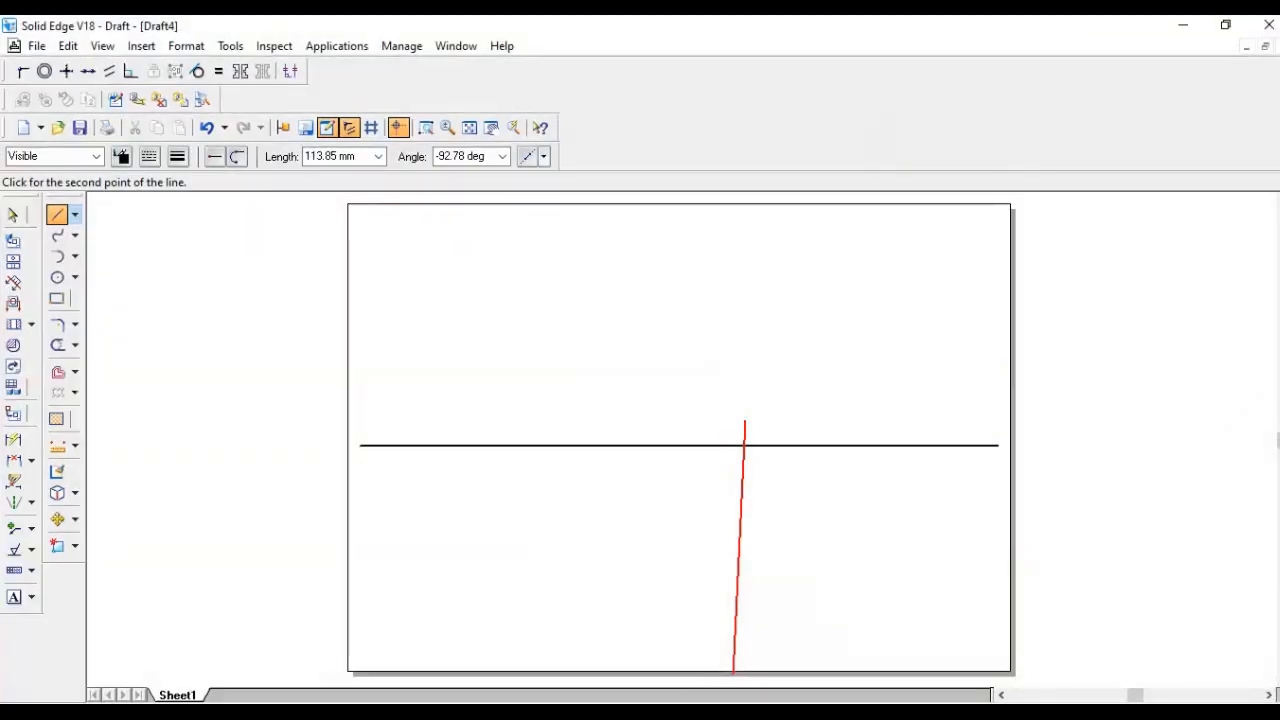
click(728, 710)
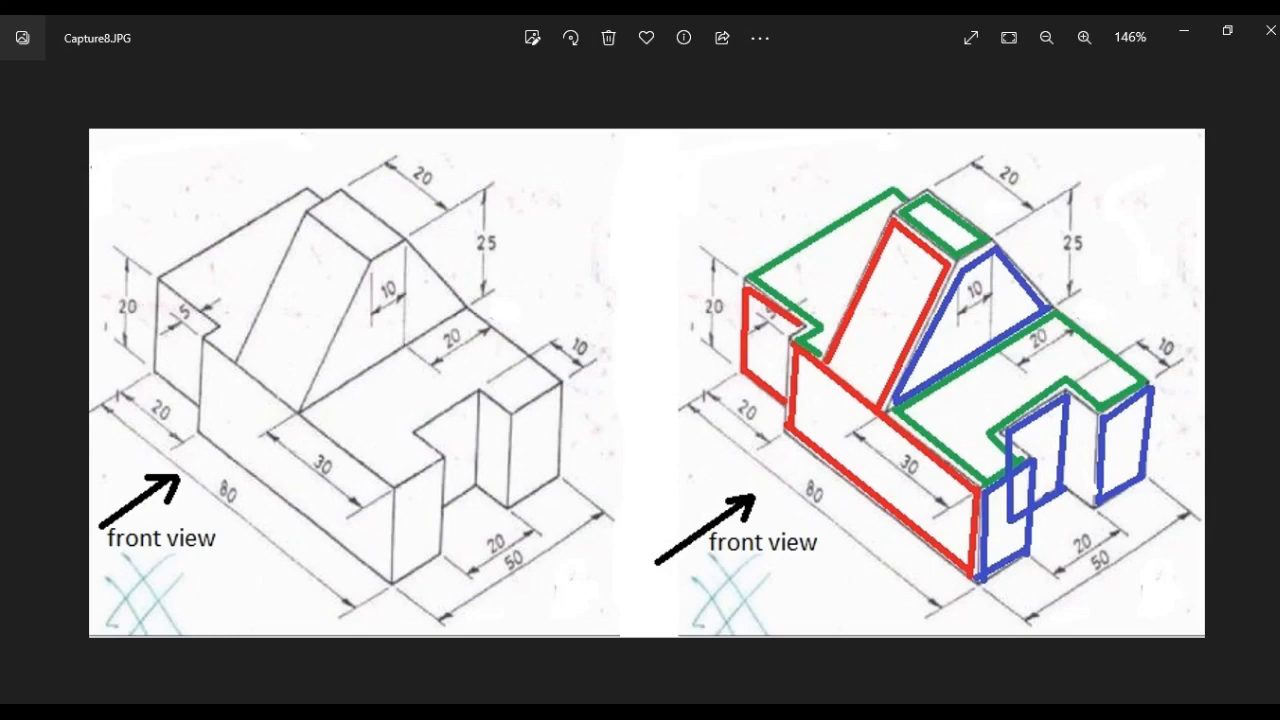
mouse_move(672, 712)
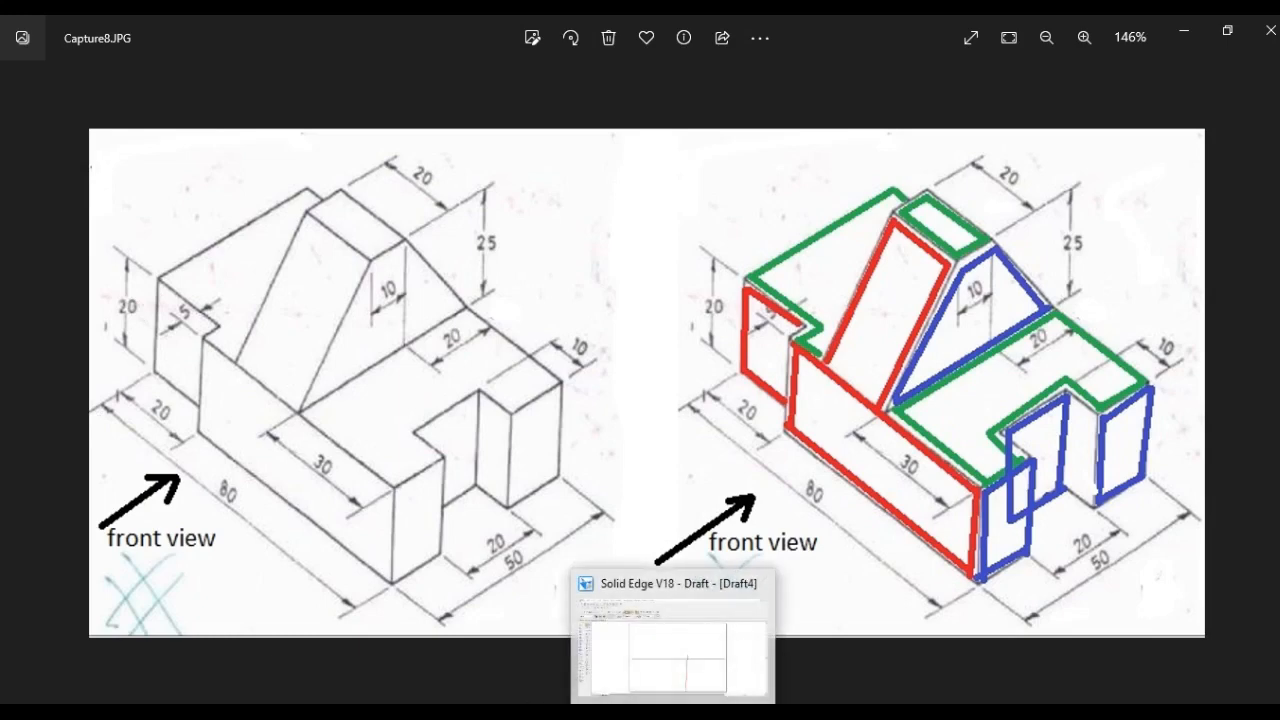
click(672, 640)
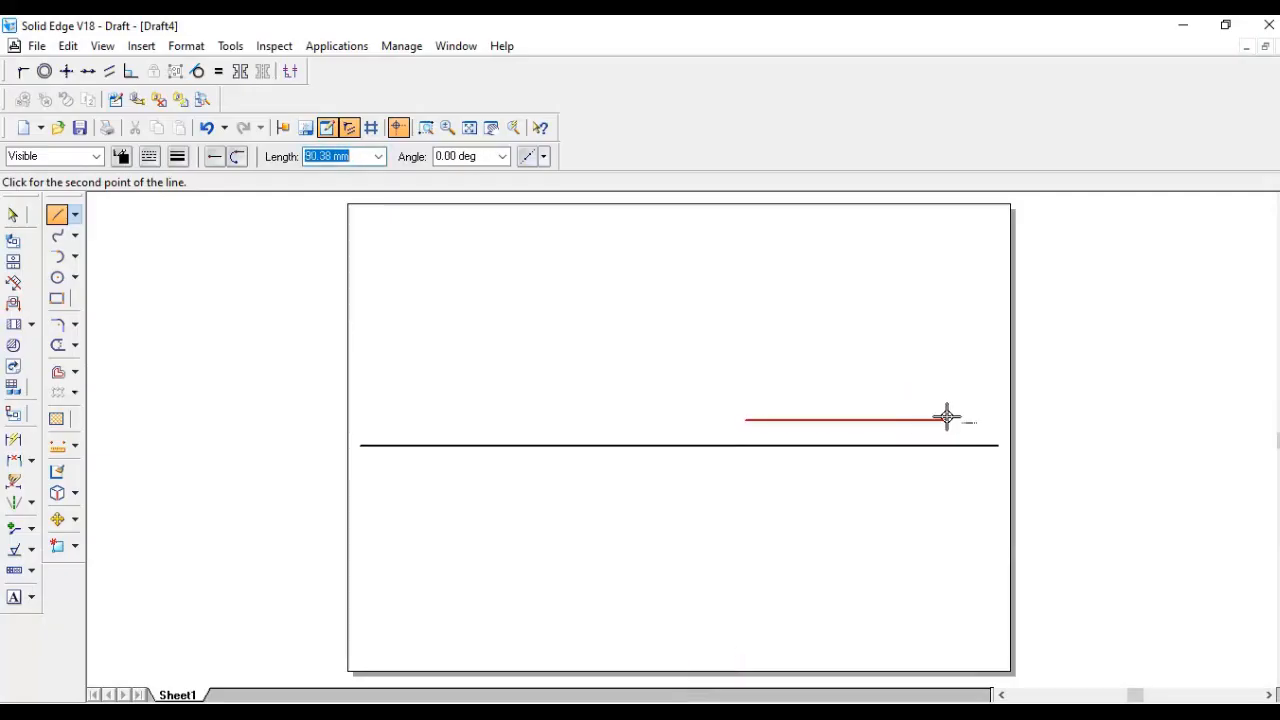
text(80)
key(Tab)
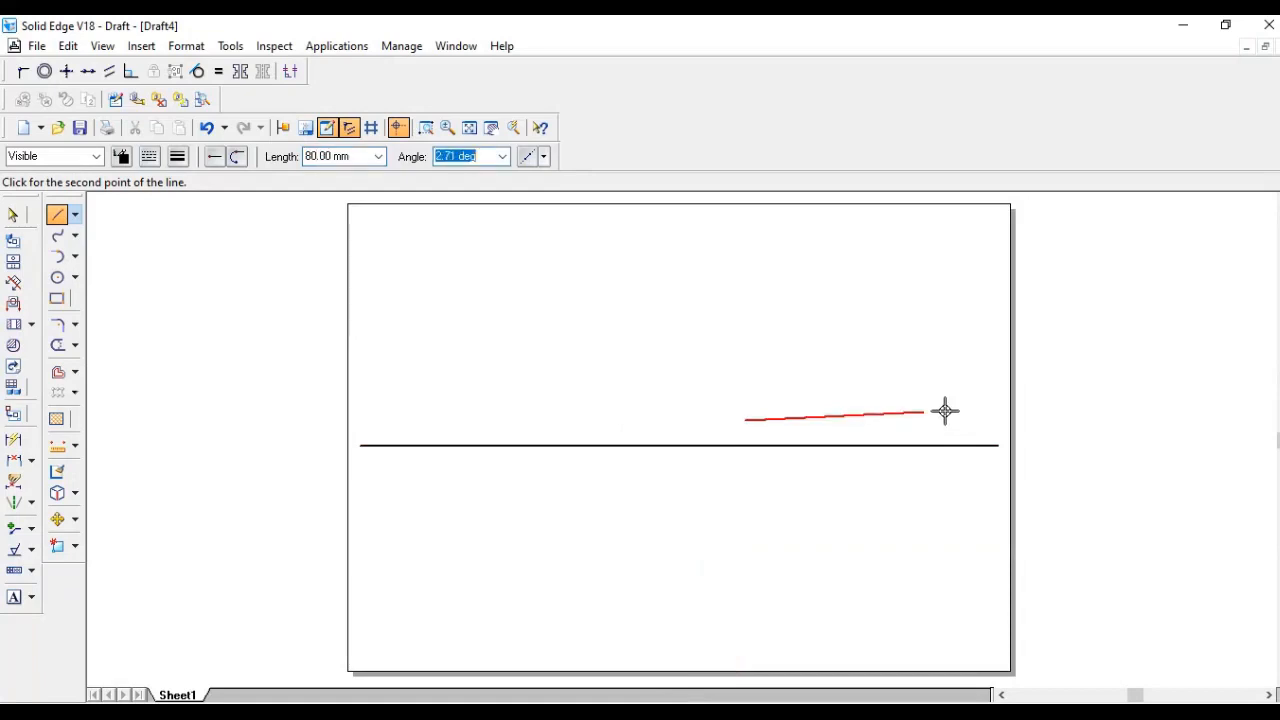
click(943, 421)
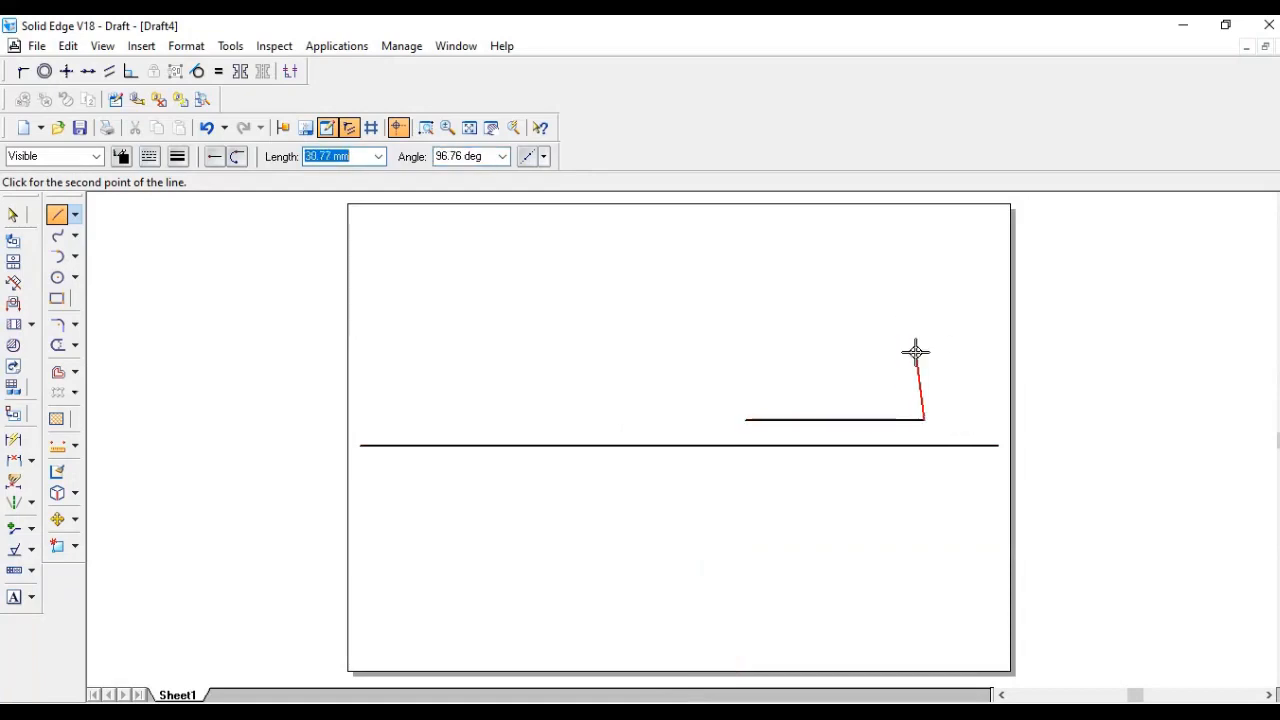
- Continue with a vertical edge about 20 mm high and close the outline into a rectangle
text(24)
key(Tab)
click(923, 351)
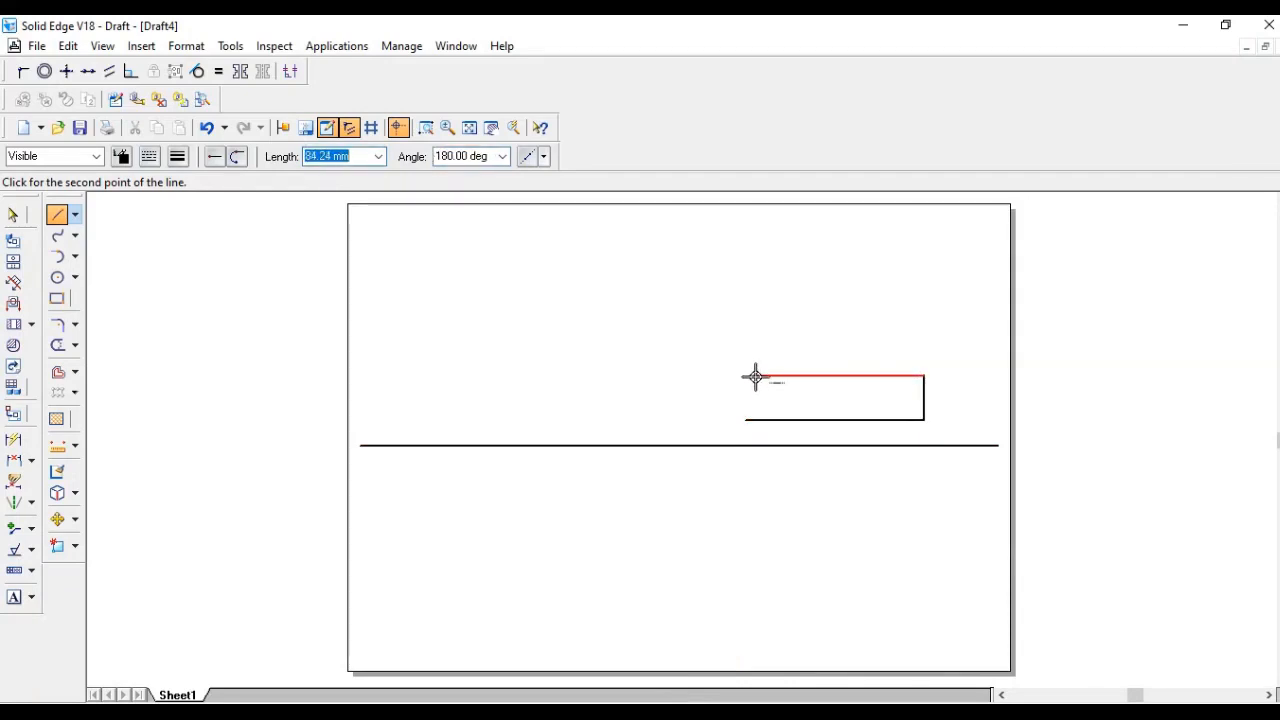
click(745, 376)
click(744, 420)
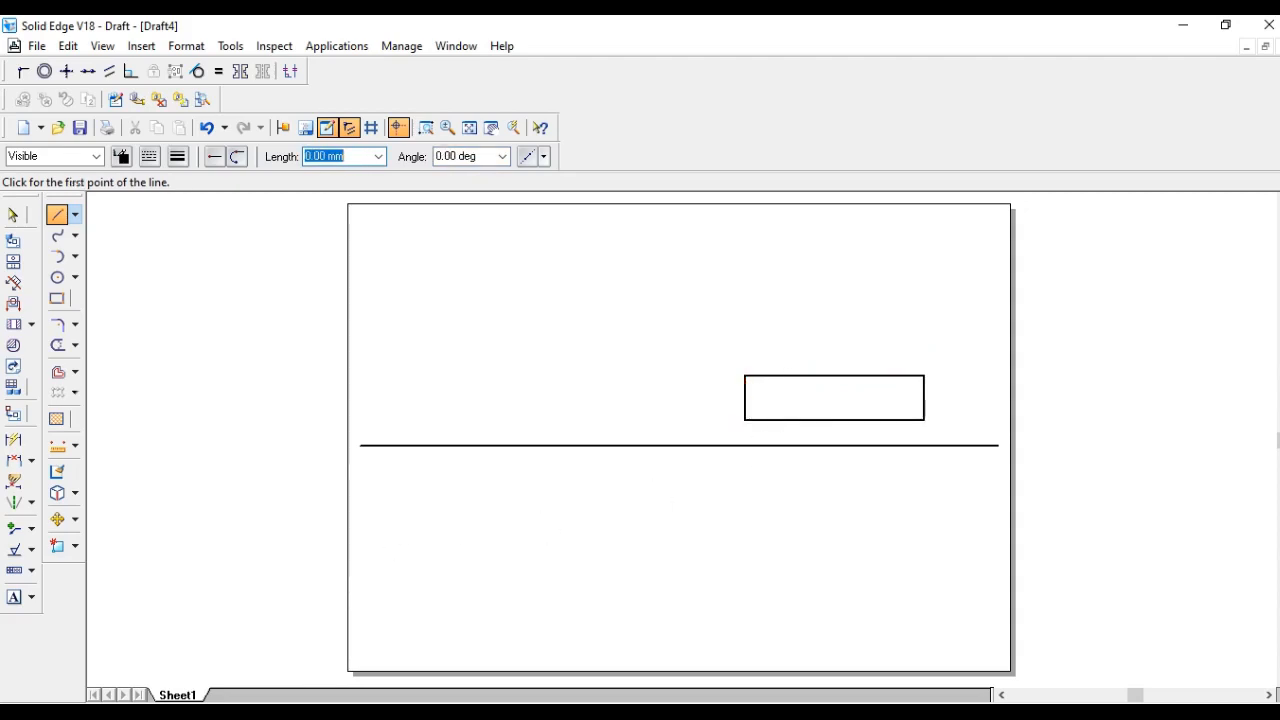
- Draw a vertical dividing line across the rectangle about 20 mm from its left end
click(635, 710)
click(745, 420)
text(20)
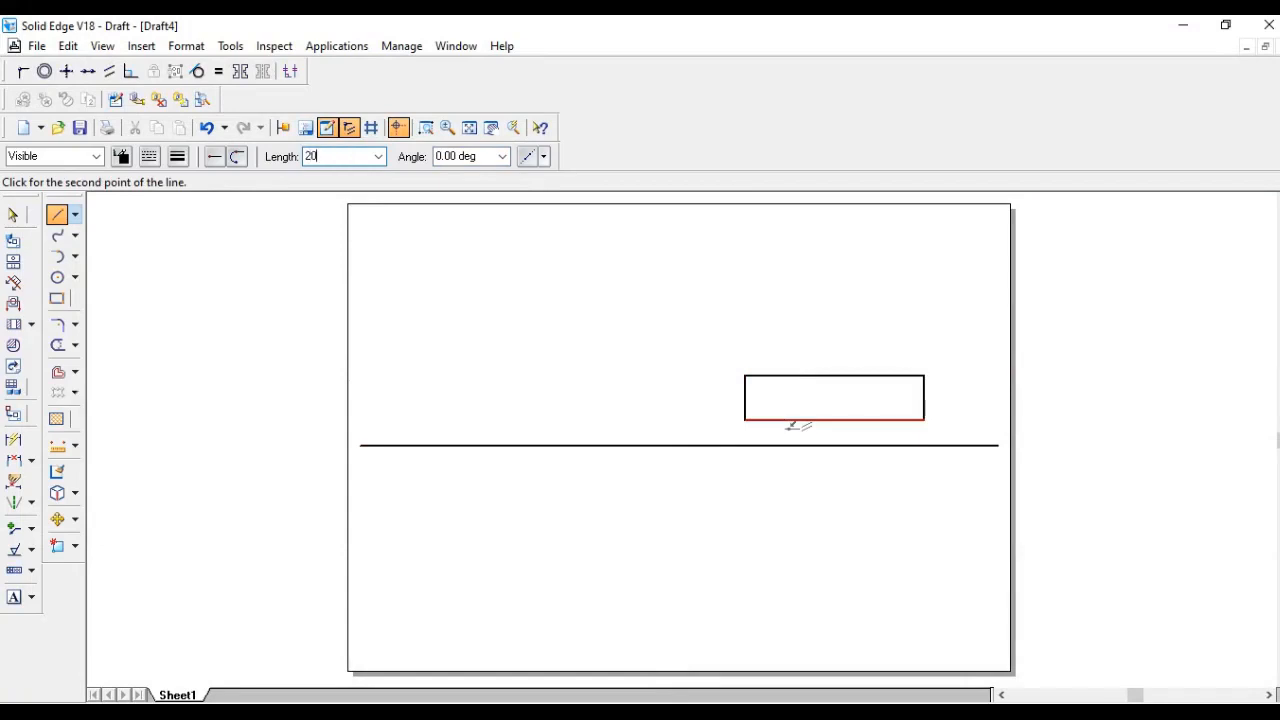
key(Return)
click(811, 419)
click(791, 376)
right_click(866, 317)
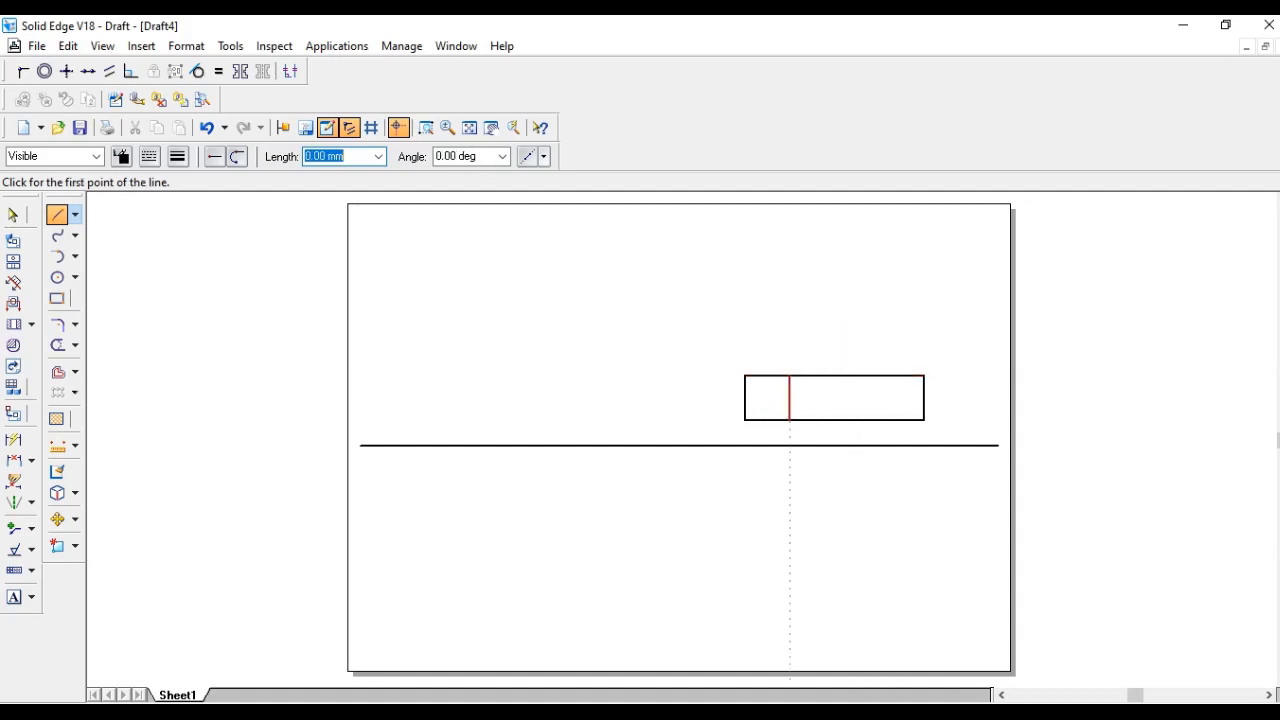
- Draw a 20 mm wide, 25 mm tall block on the rectangle's top edge, 30 mm from its right end
click(662, 712)
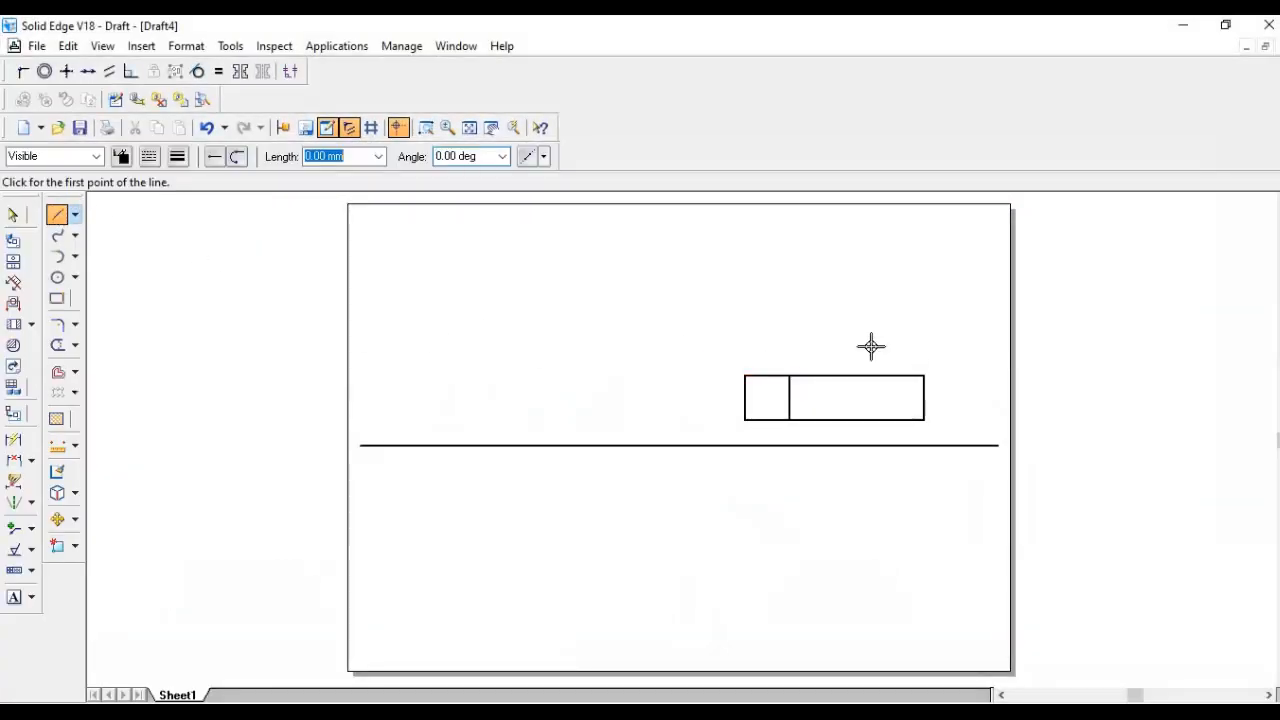
click(924, 375)
text(30)
key(Tab)
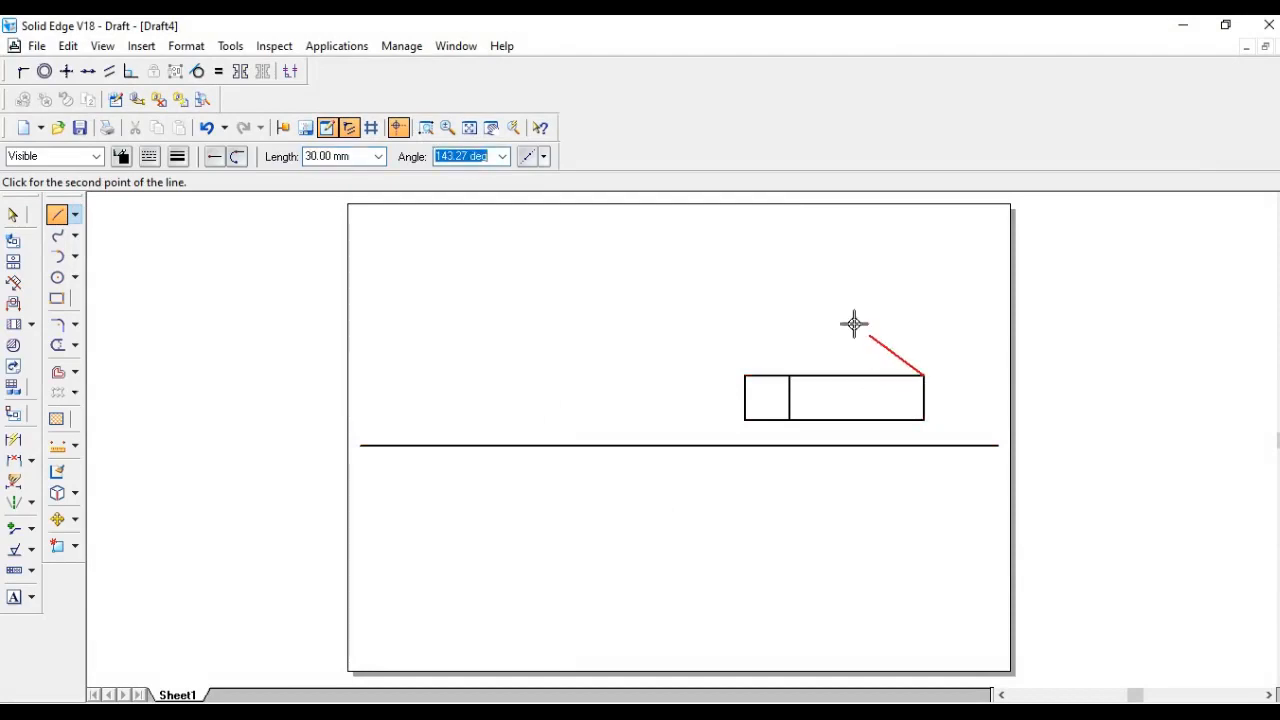
click(860, 373)
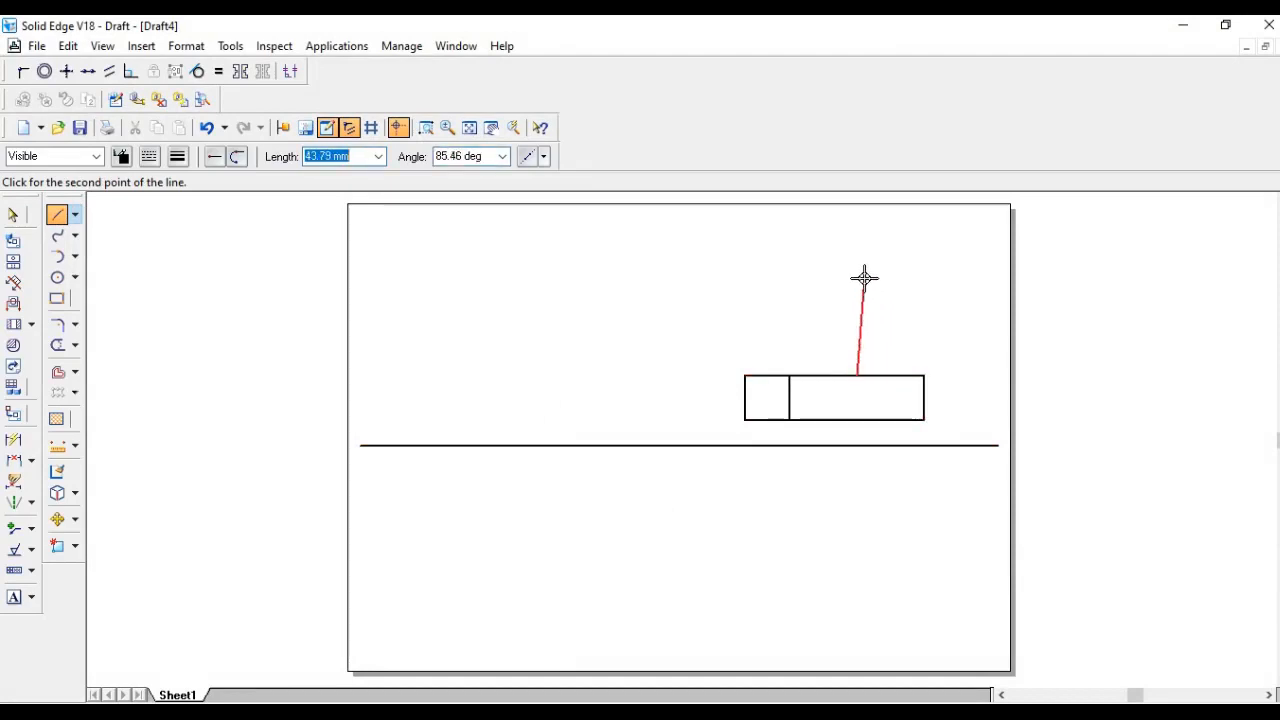
text(25)
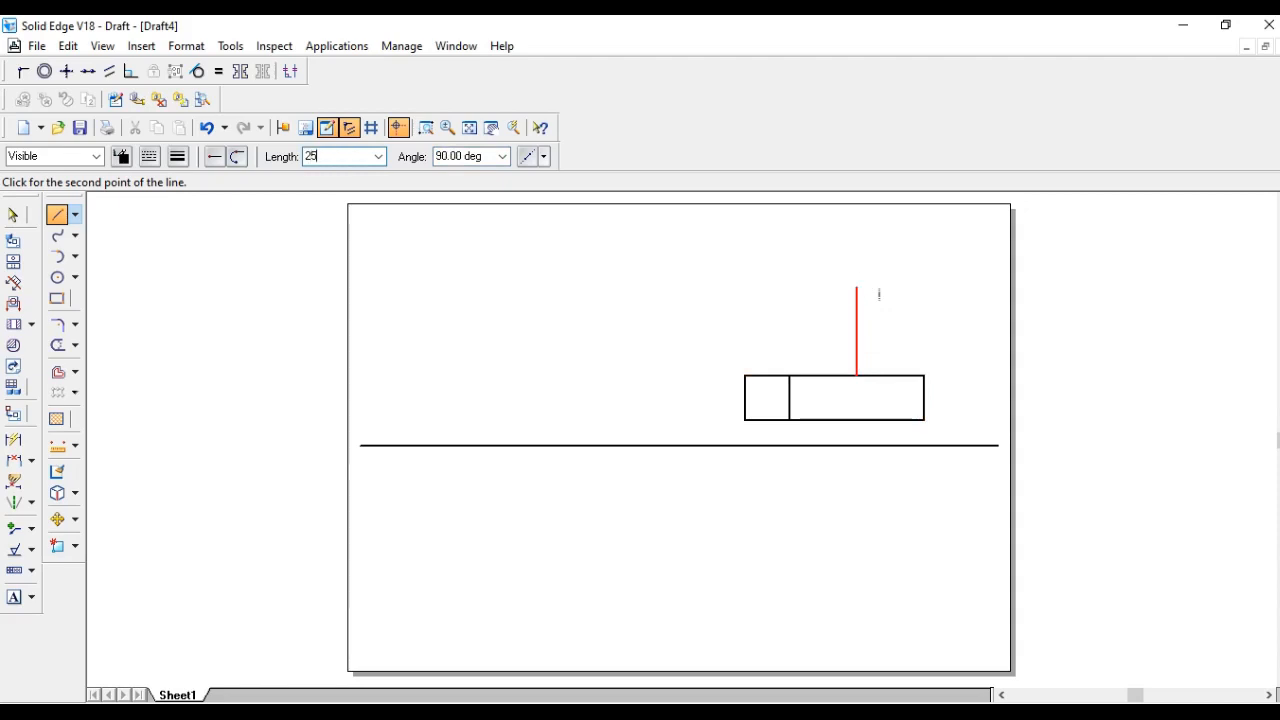
key(Tab)
click(846, 335)
text(2)
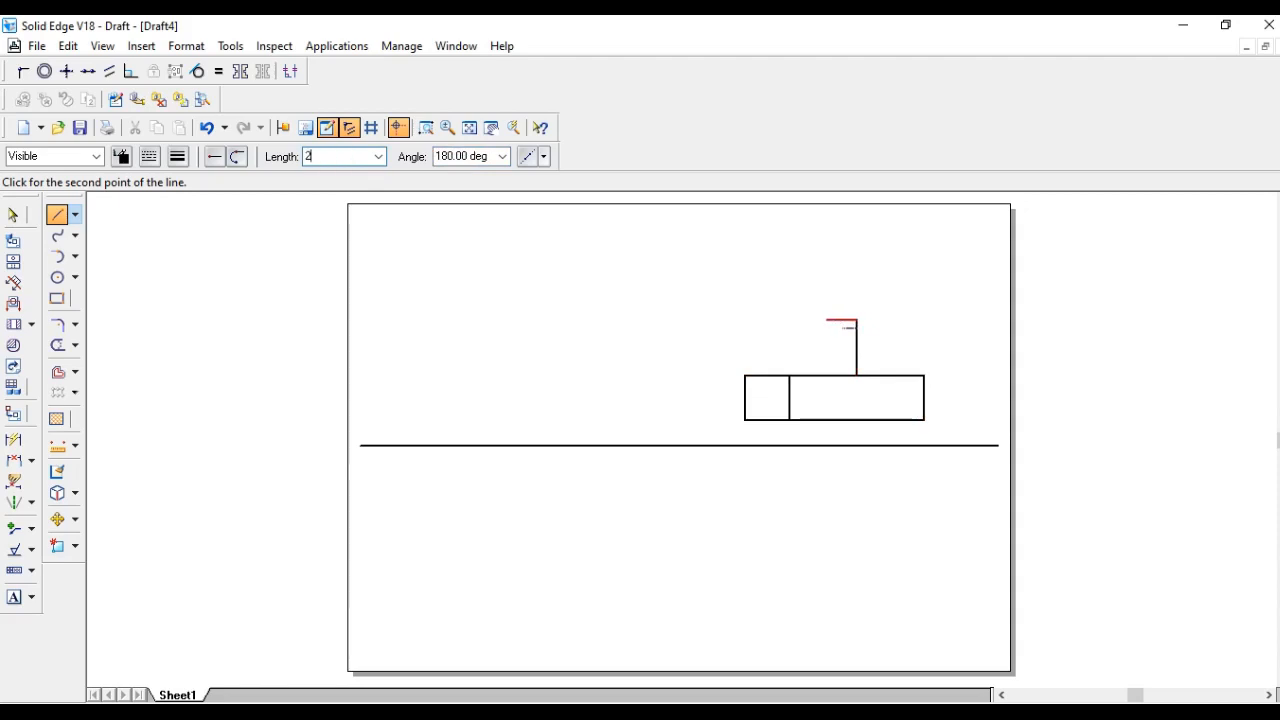
text(0)
key(Tab)
key(Return)
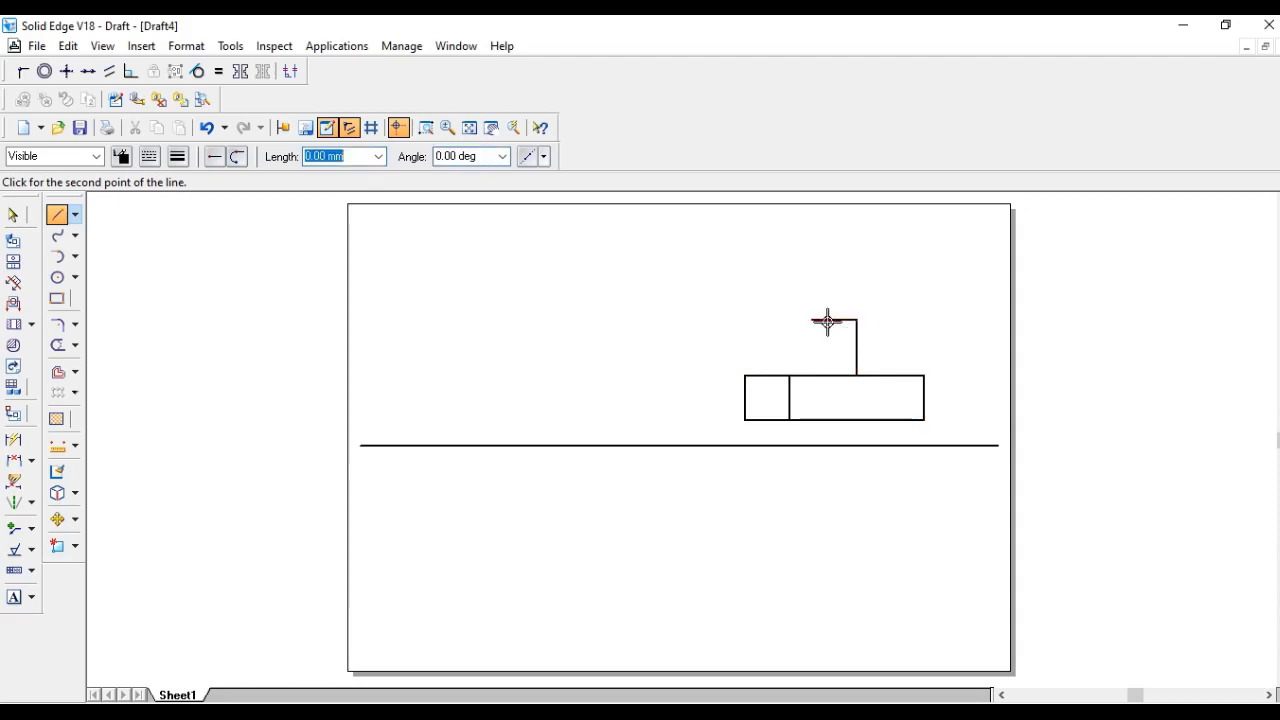
click(812, 376)
right_click(909, 300)
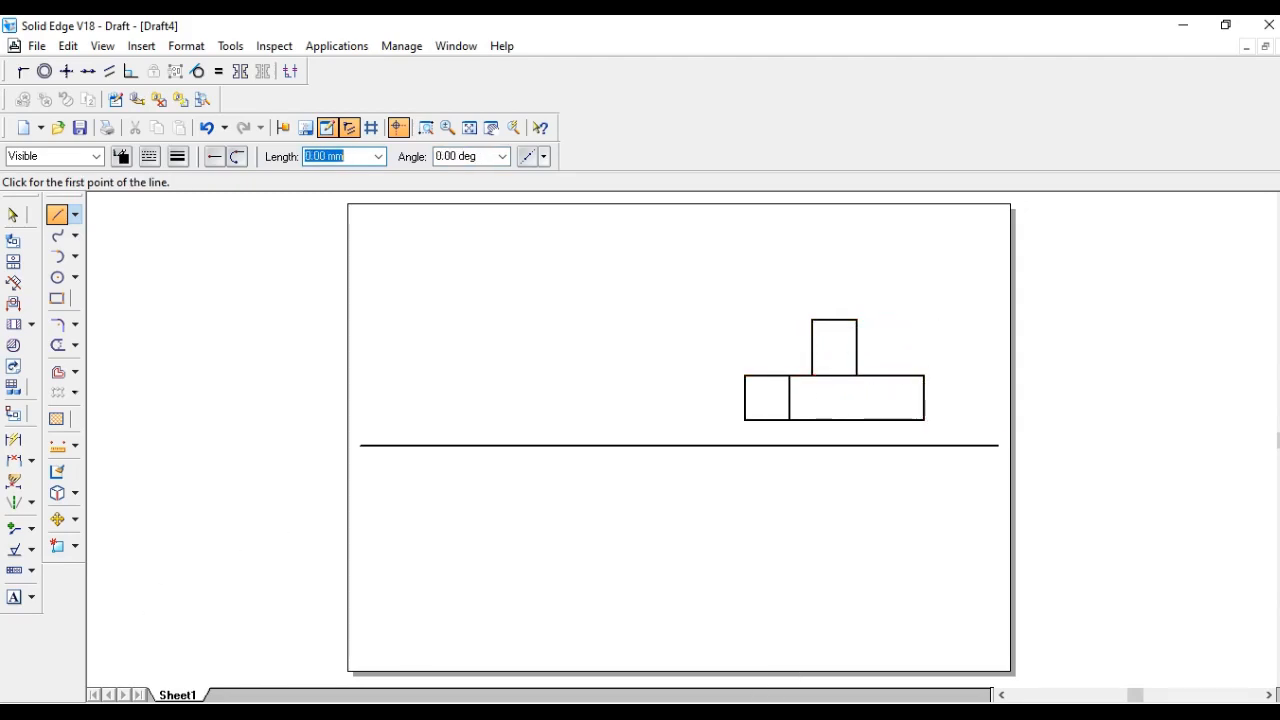
- Draw a vertical line across the rectangle 10 mm from its right end
click(675, 711)
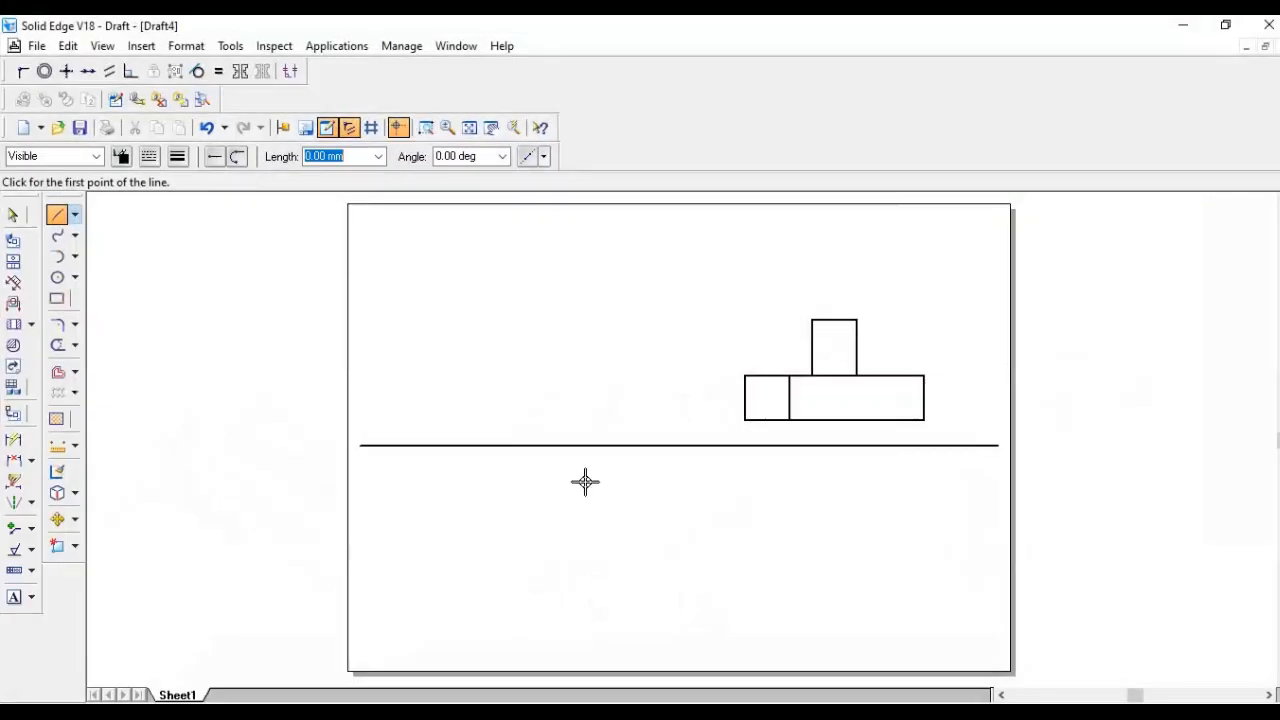
click(924, 376)
text(10)
key(Tab)
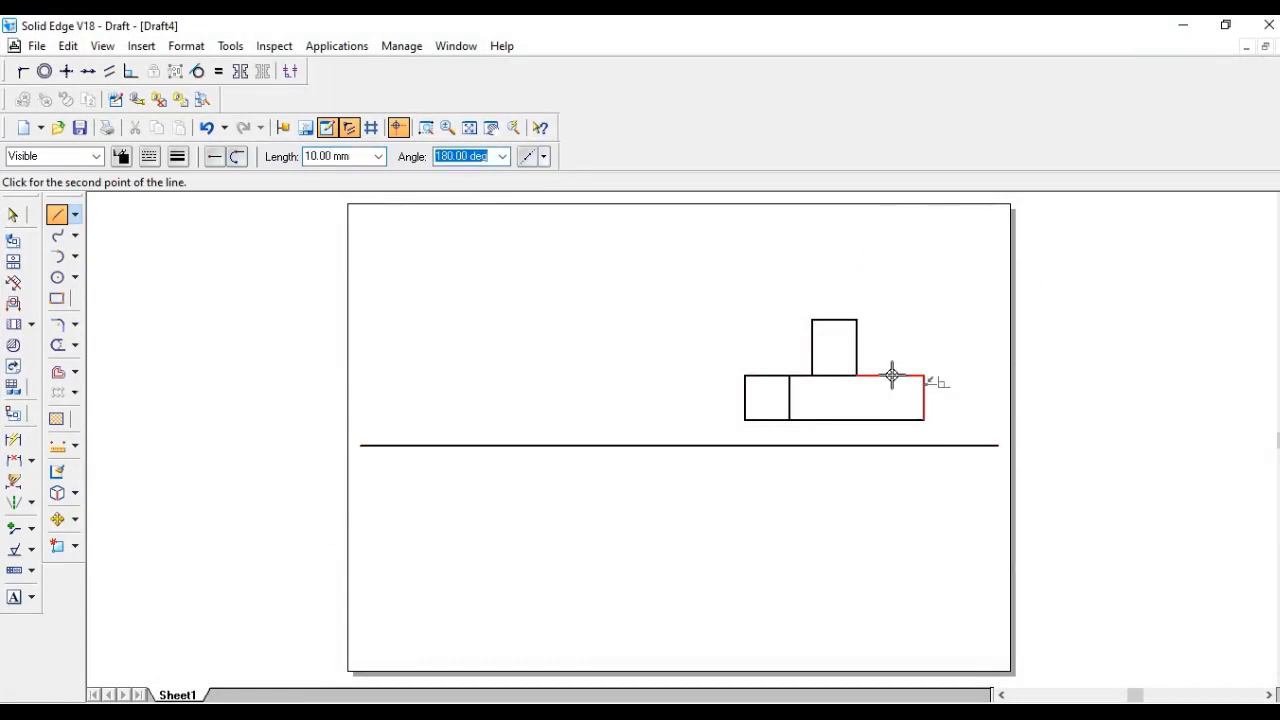
click(892, 377)
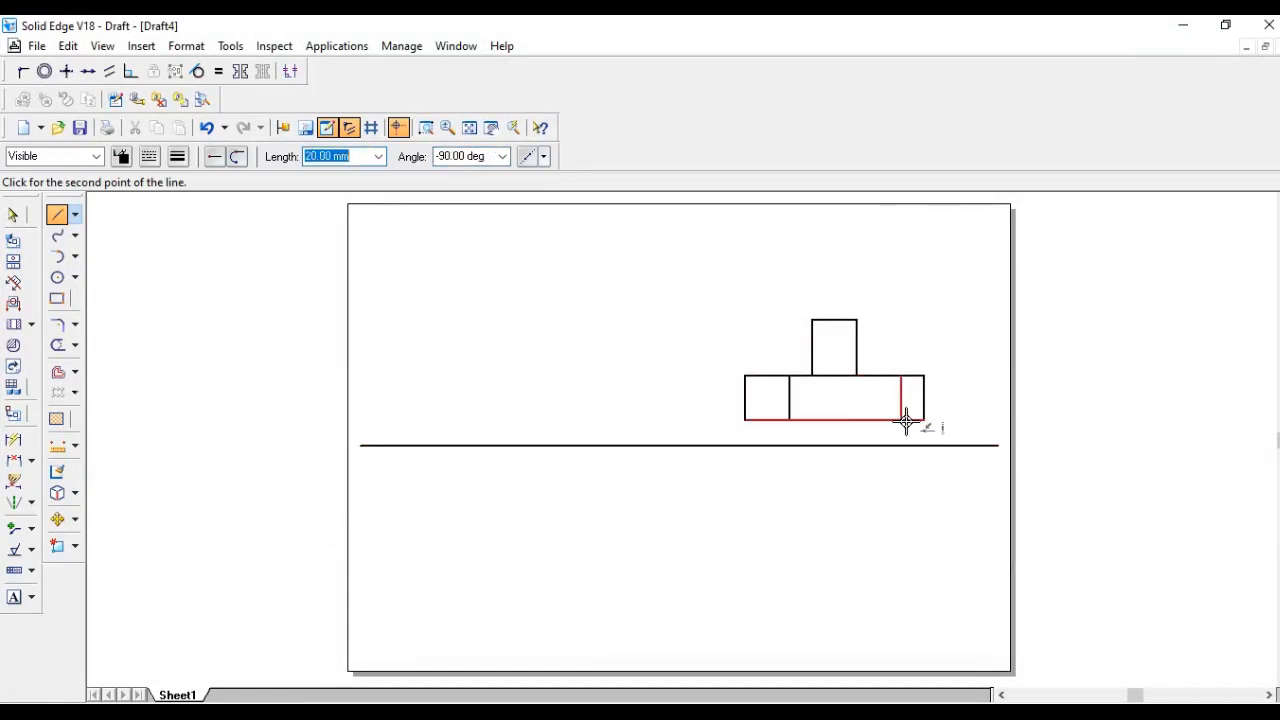
click(903, 421)
right_click(940, 318)
- Change that 10 mm line to a dashed hidden-line style
click(13, 214)
click(899, 402)
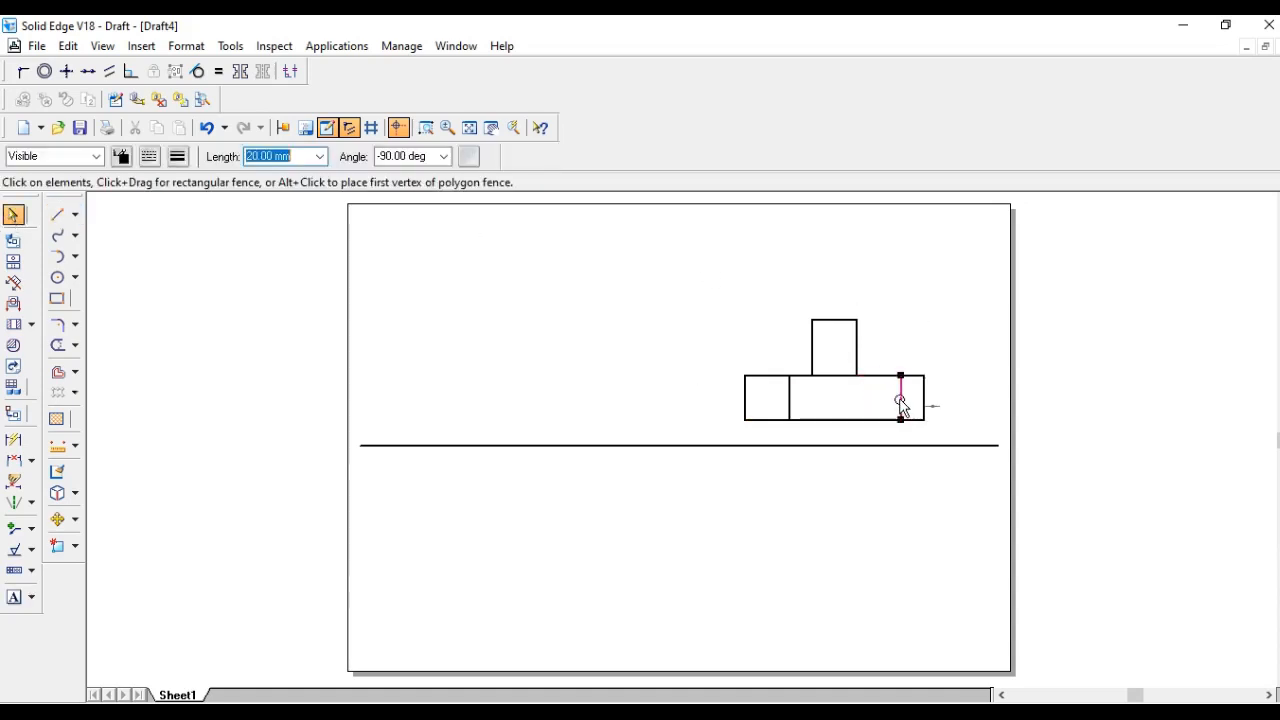
click(150, 158)
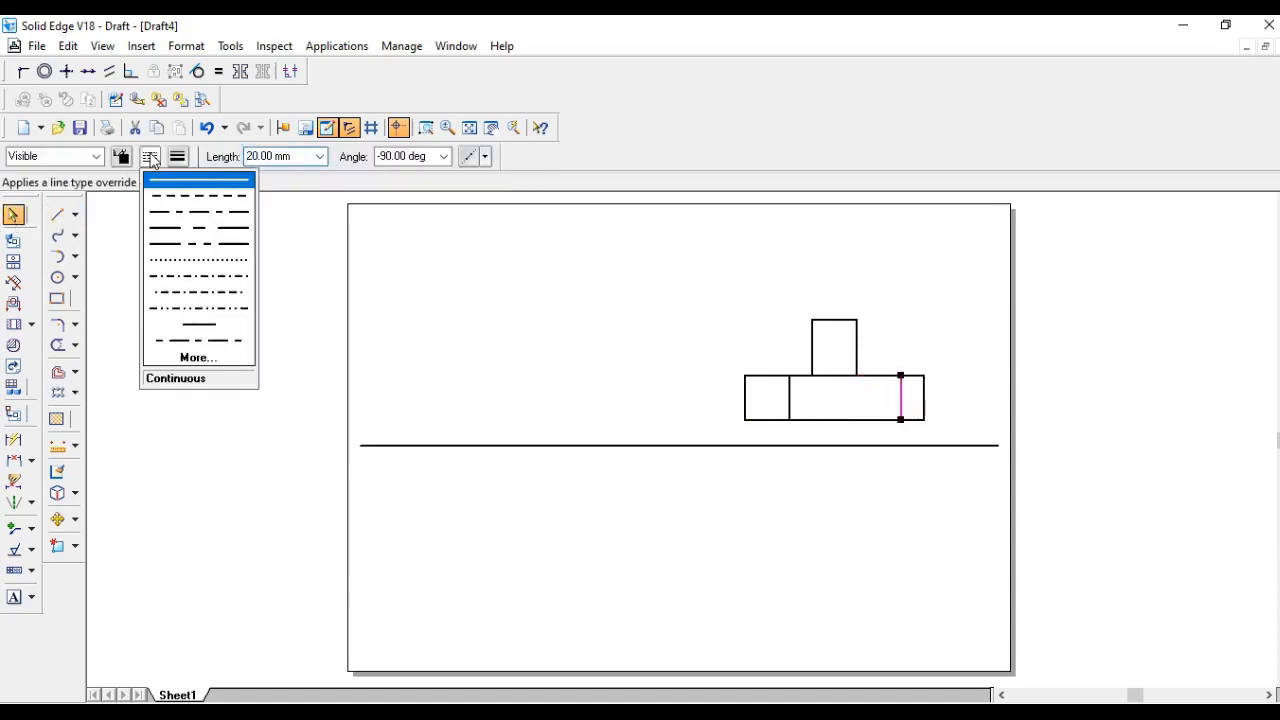
click(210, 200)
click(968, 340)
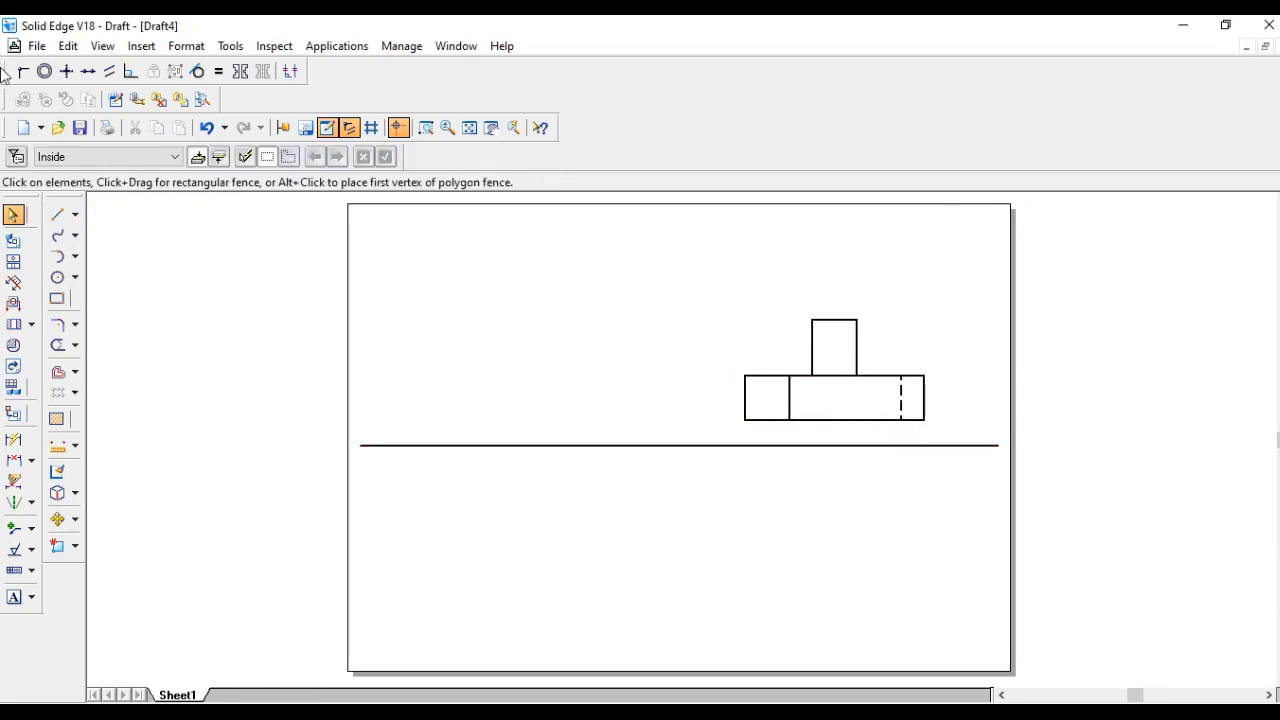
- Reset the line type to continuous and draw projection lines down from the rectangle's left end and its divider
click(55, 216)
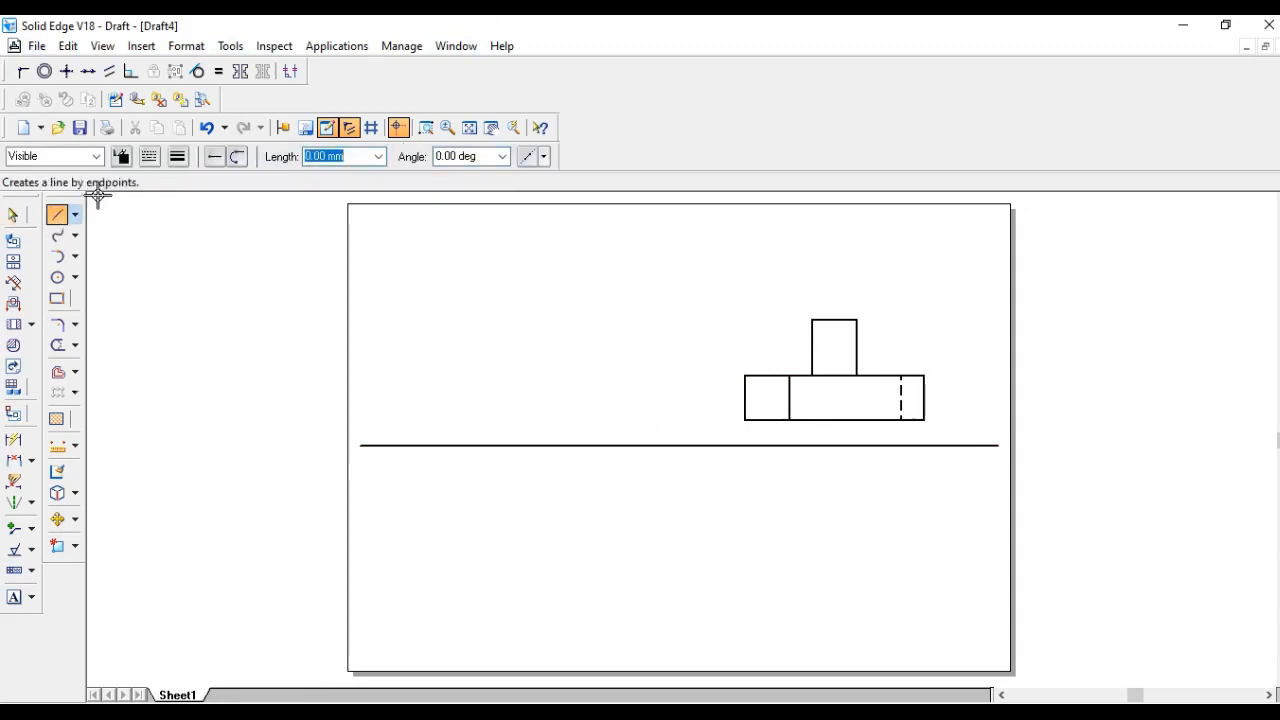
click(177, 156)
click(225, 178)
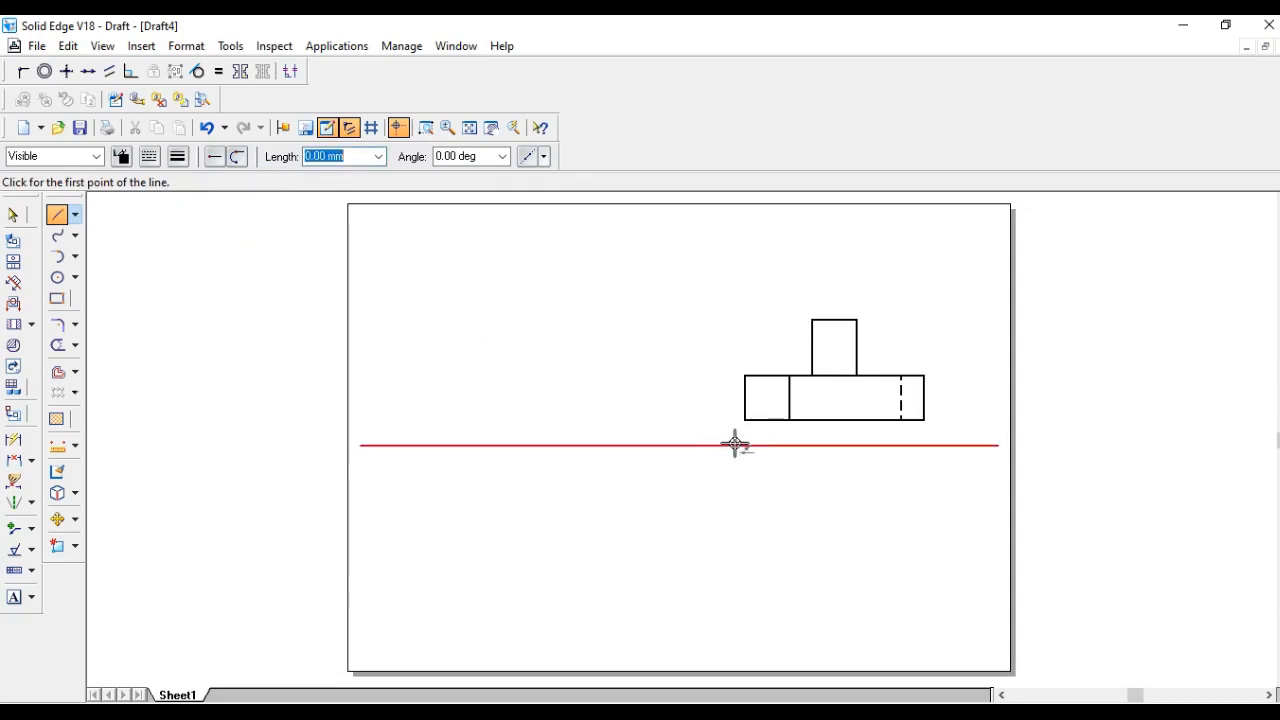
click(744, 420)
click(746, 645)
right_click(772, 590)
click(791, 420)
click(806, 645)
right_click(808, 630)
- Draw projection lines down from both sides of the raised block and from the dashed line
click(813, 376)
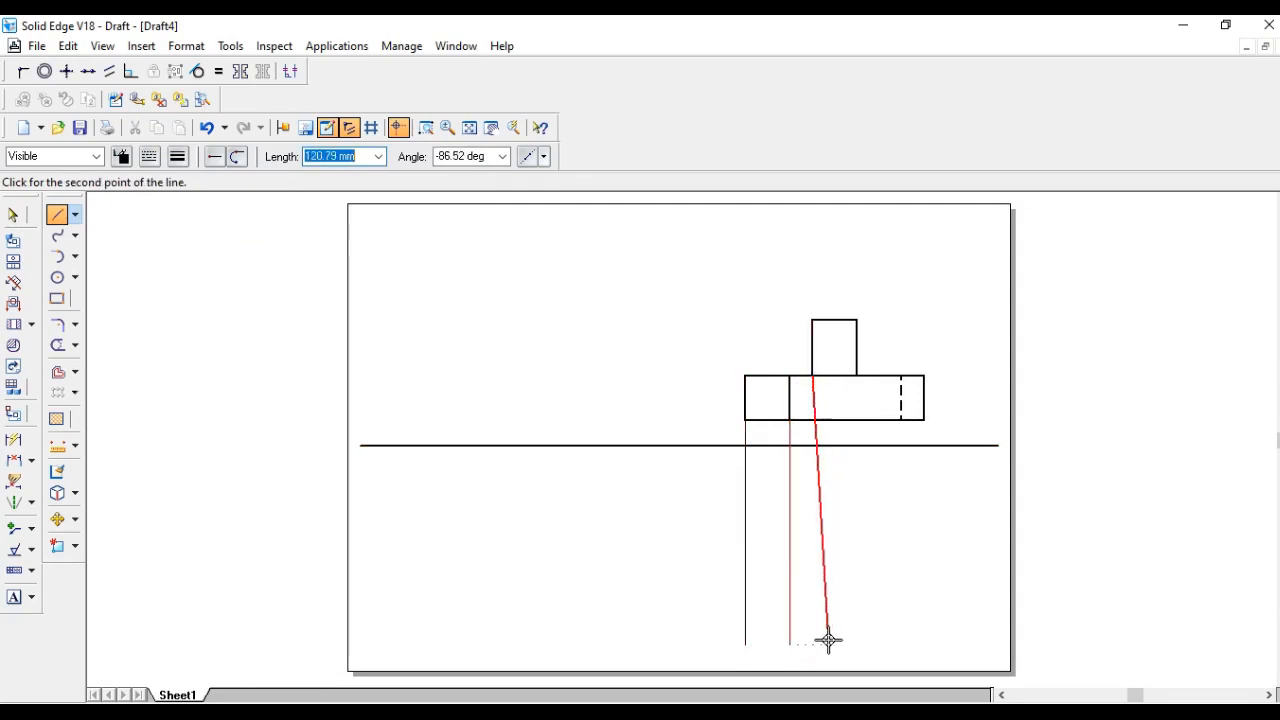
click(812, 644)
right_click(845, 637)
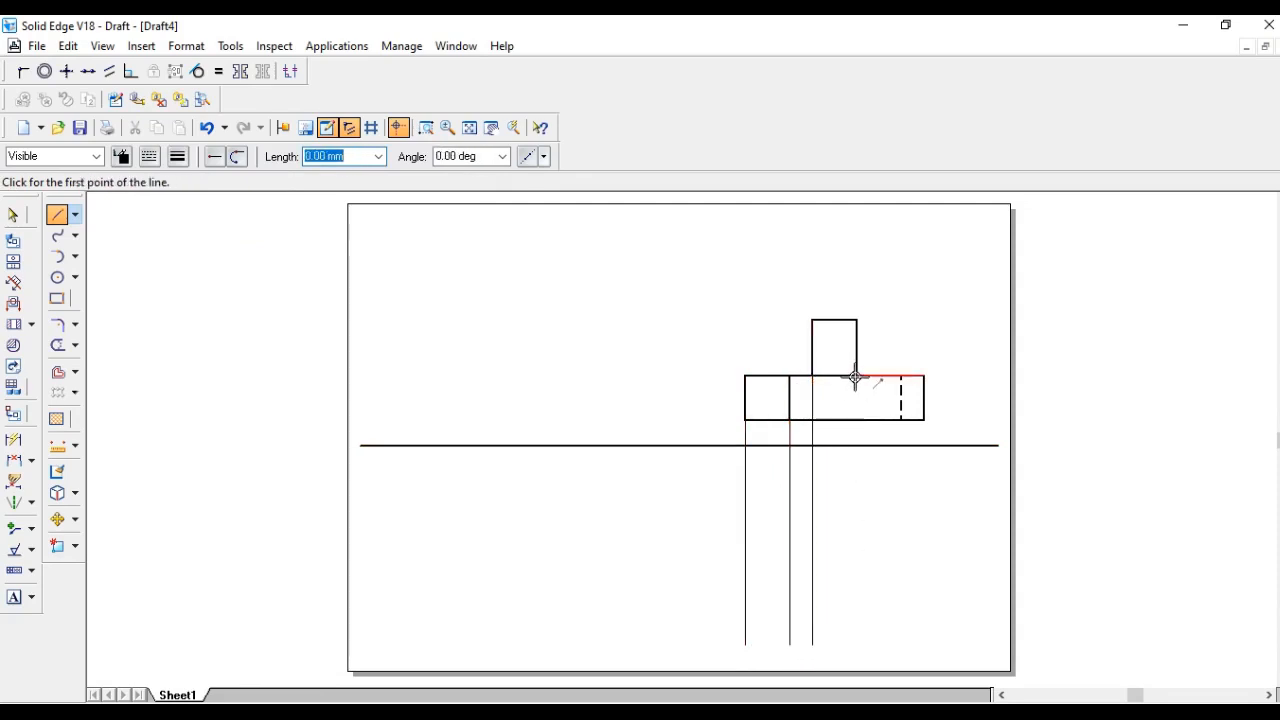
click(857, 376)
click(857, 645)
right_click(880, 630)
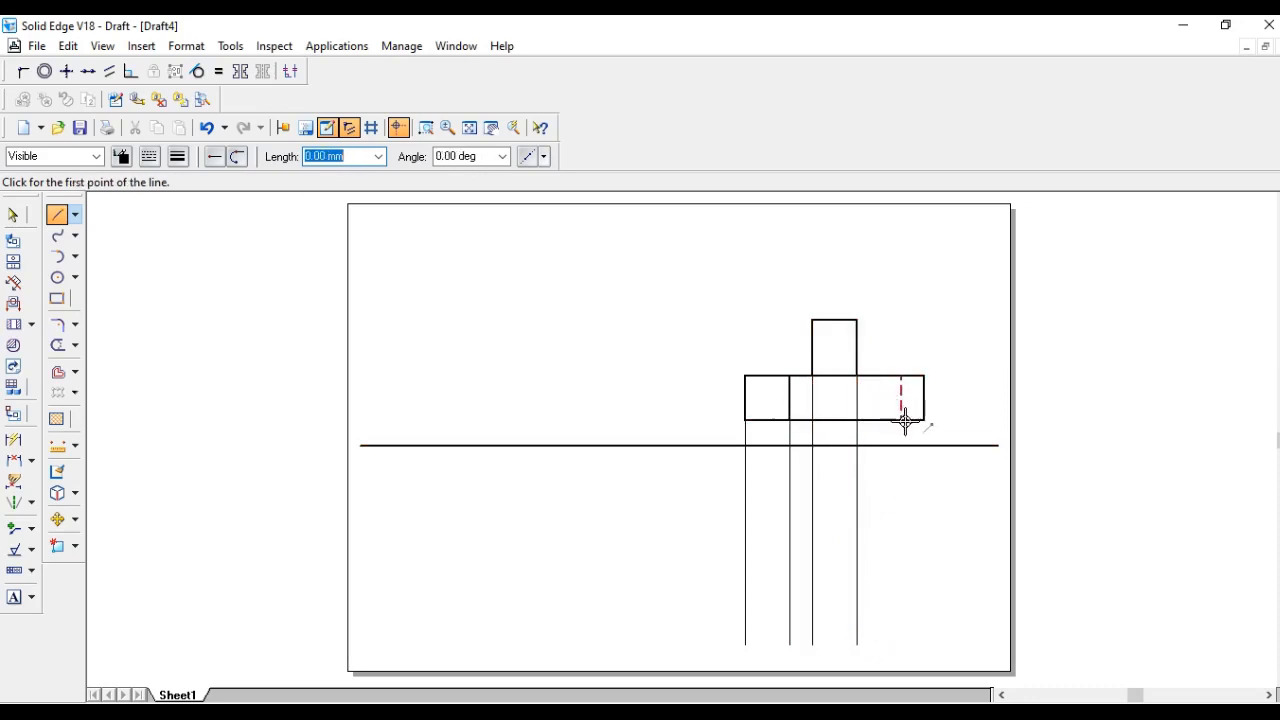
click(902, 420)
click(902, 645)
right_click(920, 540)
- Draw a projection line down from the rectangle's right end
click(925, 421)
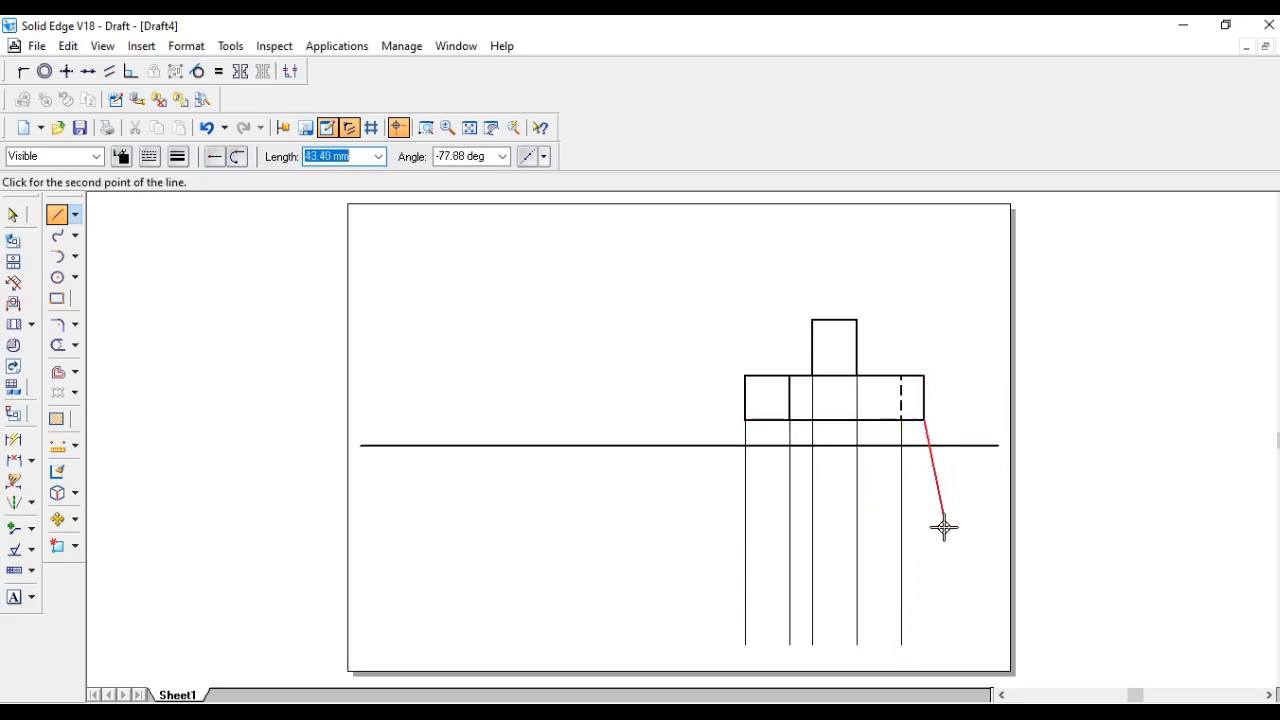
click(925, 645)
right_click(957, 608)
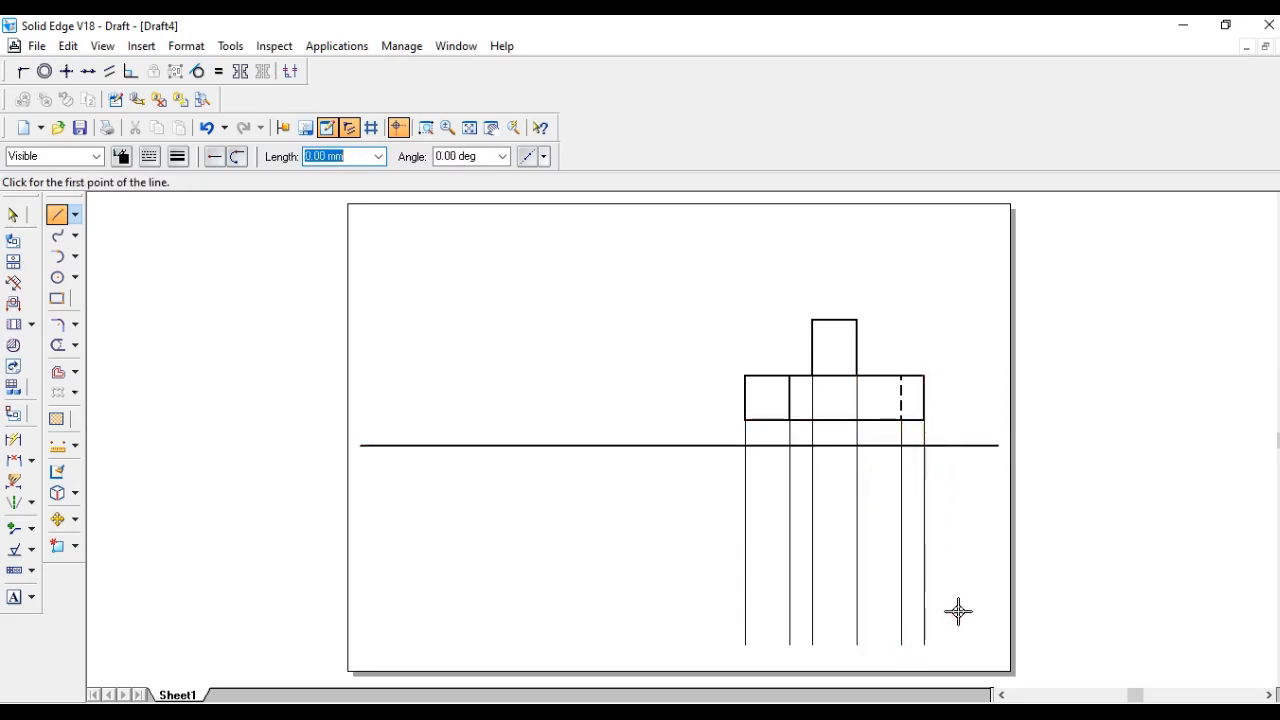
- Check the reference image, then draw a horizontal line across the projection lines below the ground line and make it thick
key(alt+Tab)
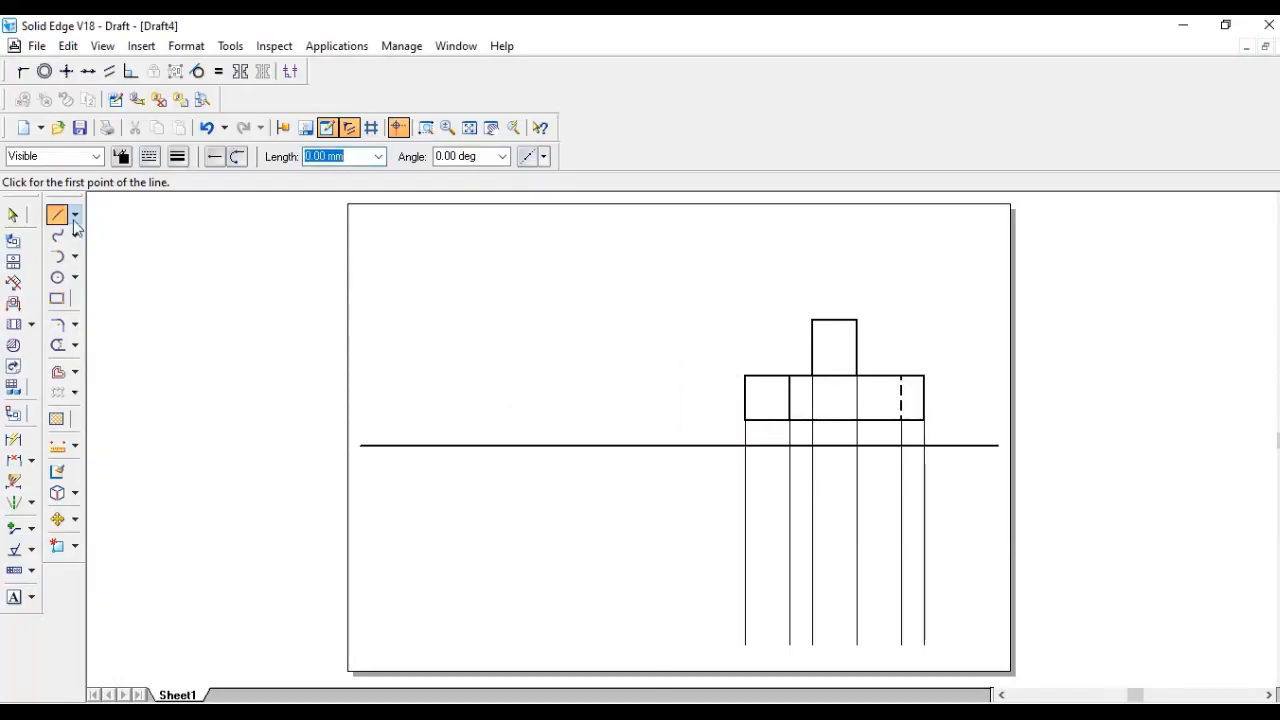
click(66, 216)
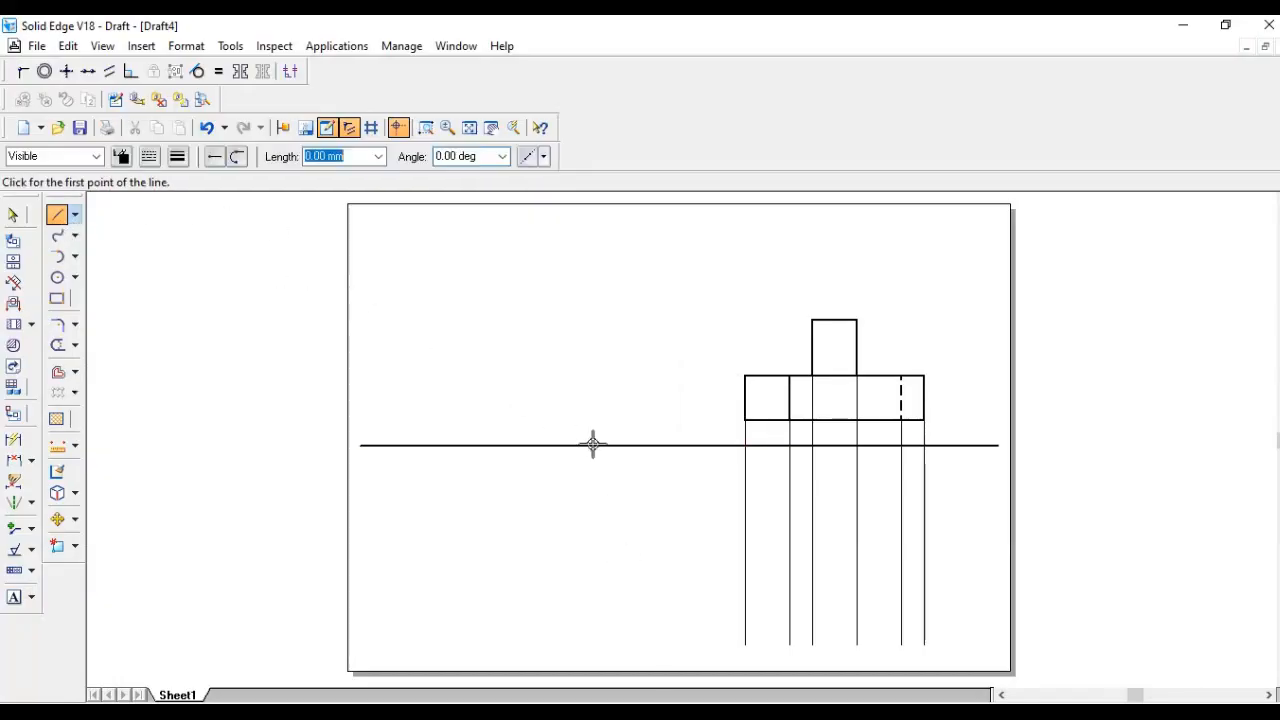
click(745, 478)
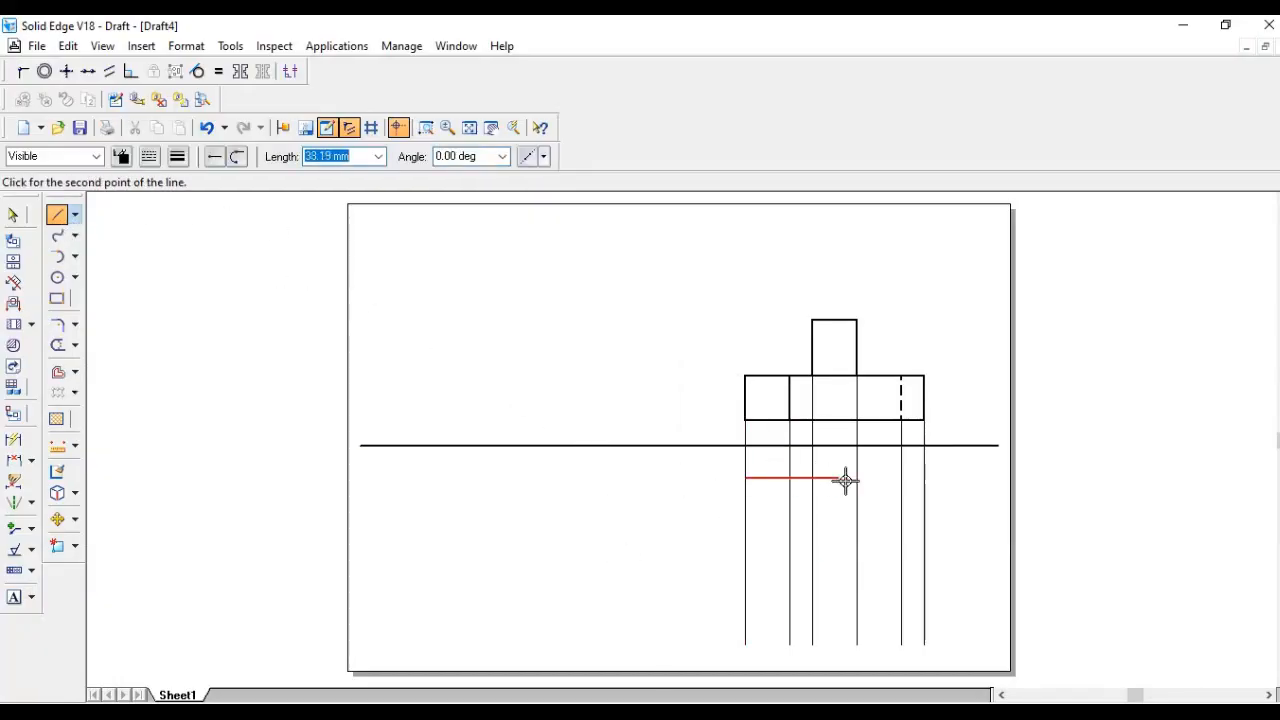
click(926, 478)
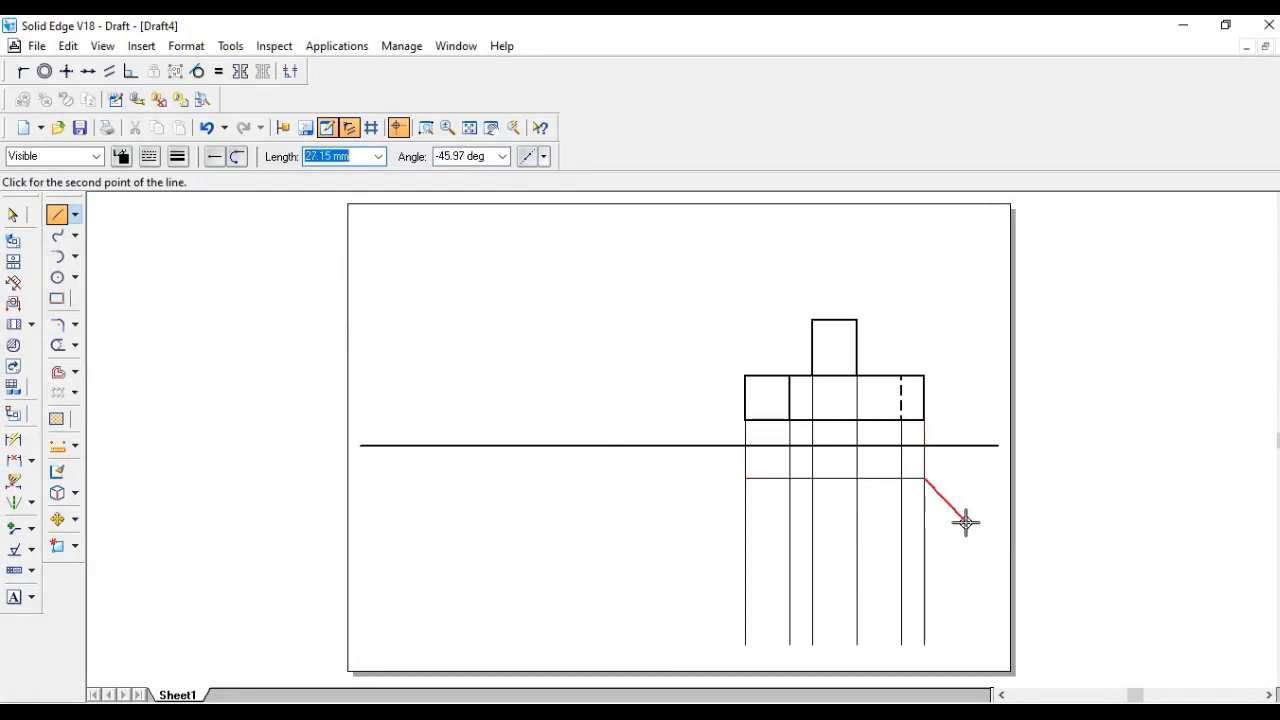
key(Escape)
click(13, 214)
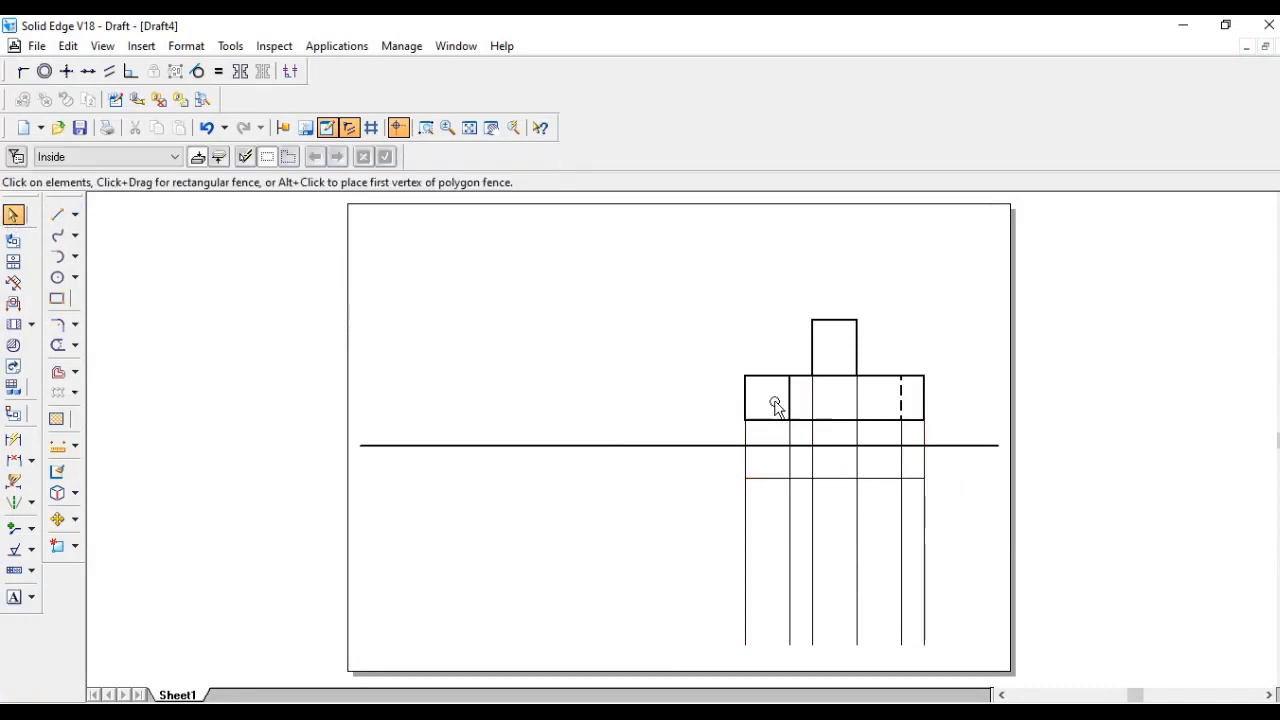
click(855, 479)
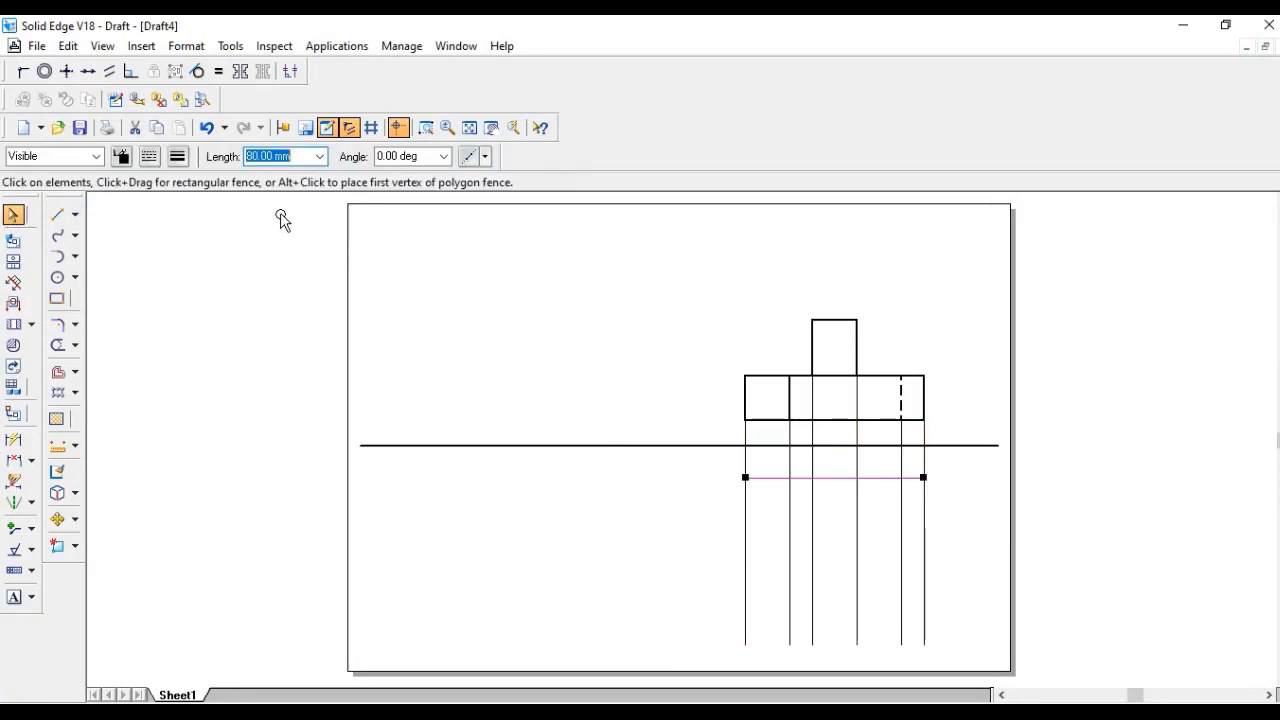
click(177, 157)
click(201, 229)
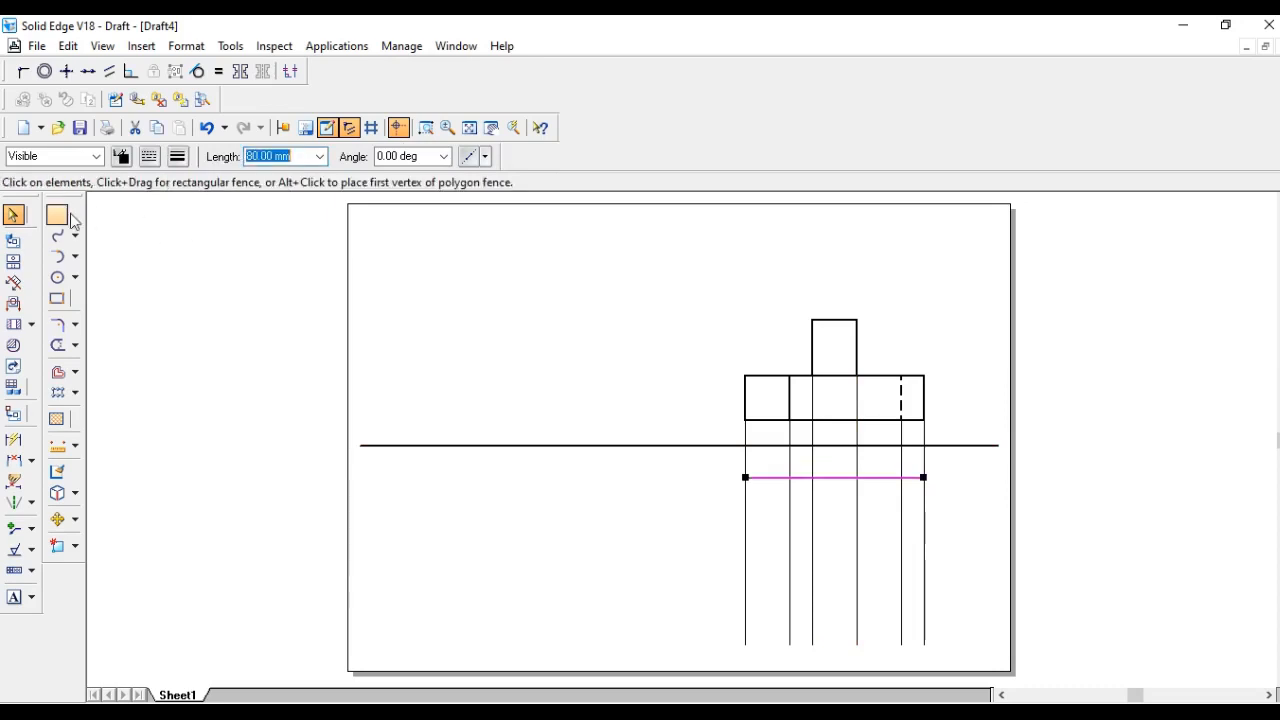
- With a thick line width, draw the top view's right edge from the right end: 15 mm down, 10 mm left, 20 mm down
click(57, 216)
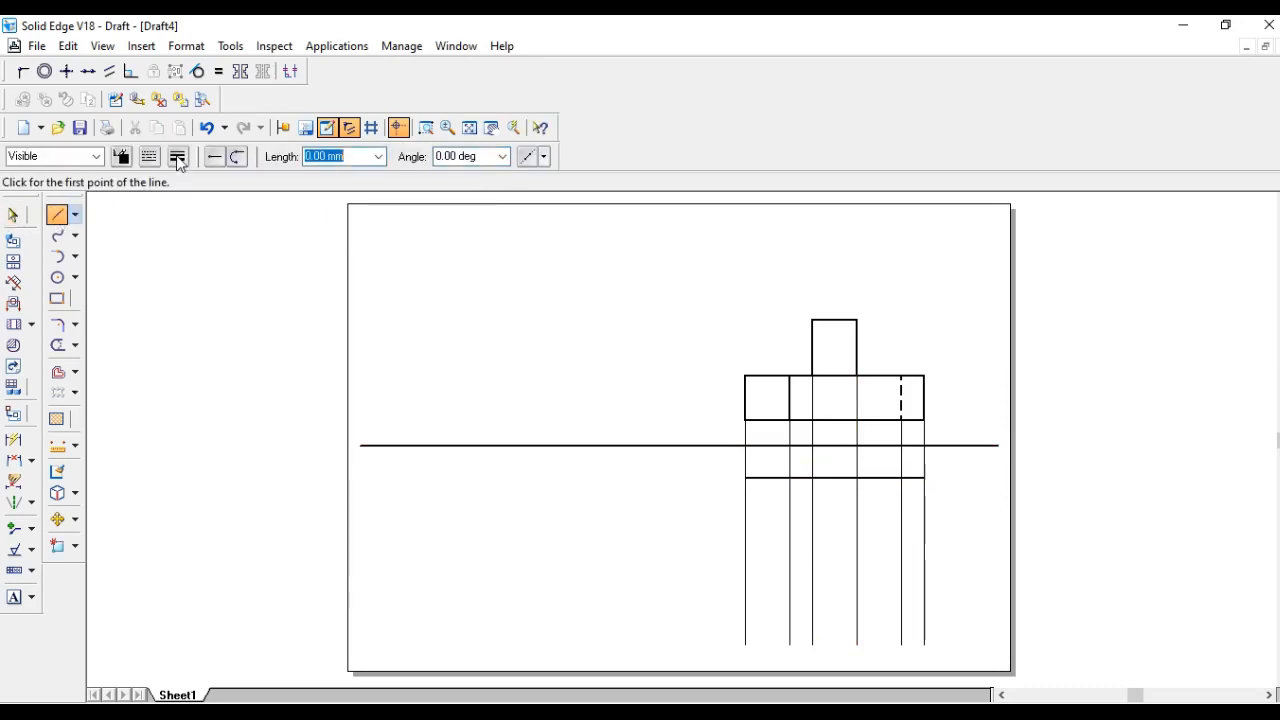
click(178, 157)
click(201, 229)
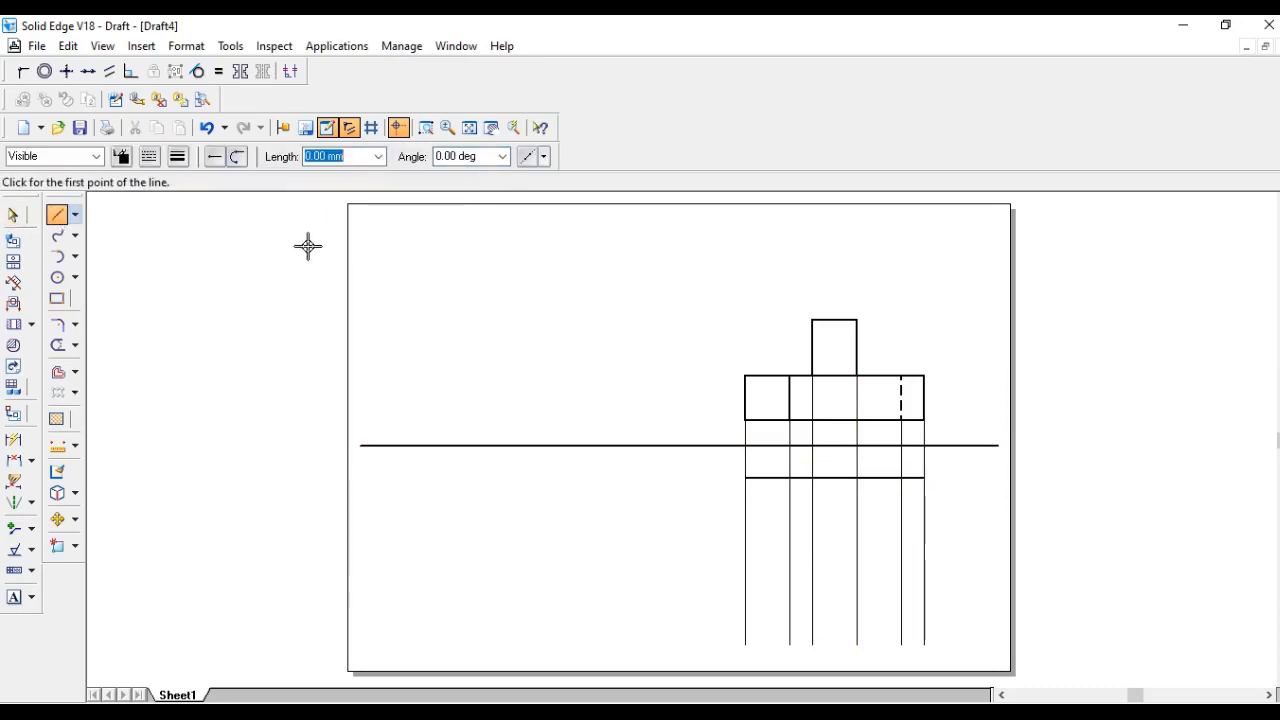
click(926, 478)
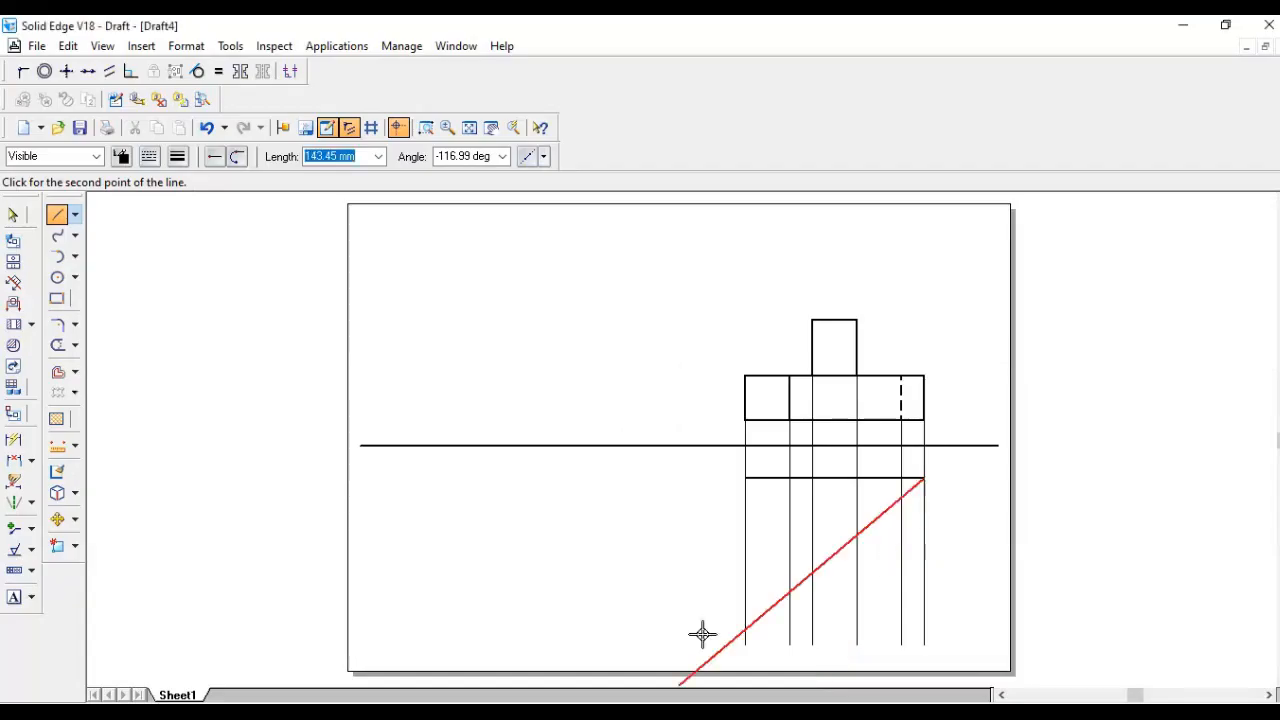
click(745, 478)
click(924, 478)
text(15)
key(Tab)
click(920, 531)
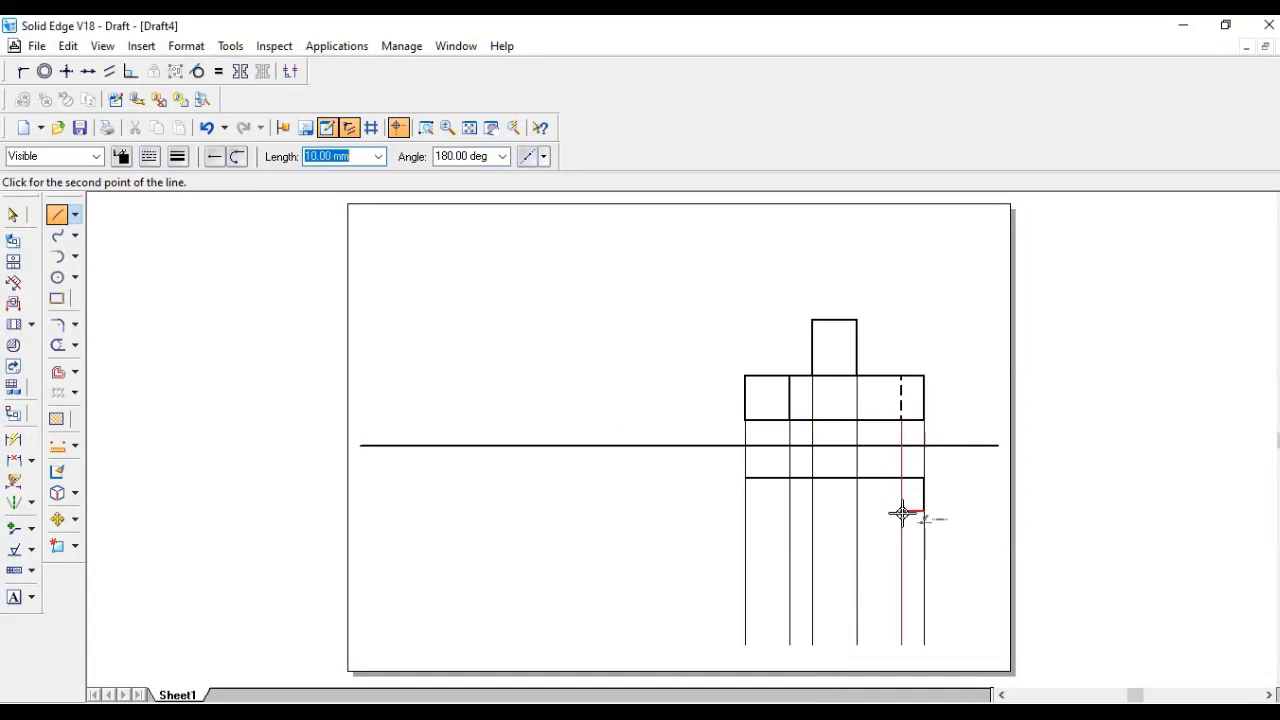
text(10)
key(Tab)
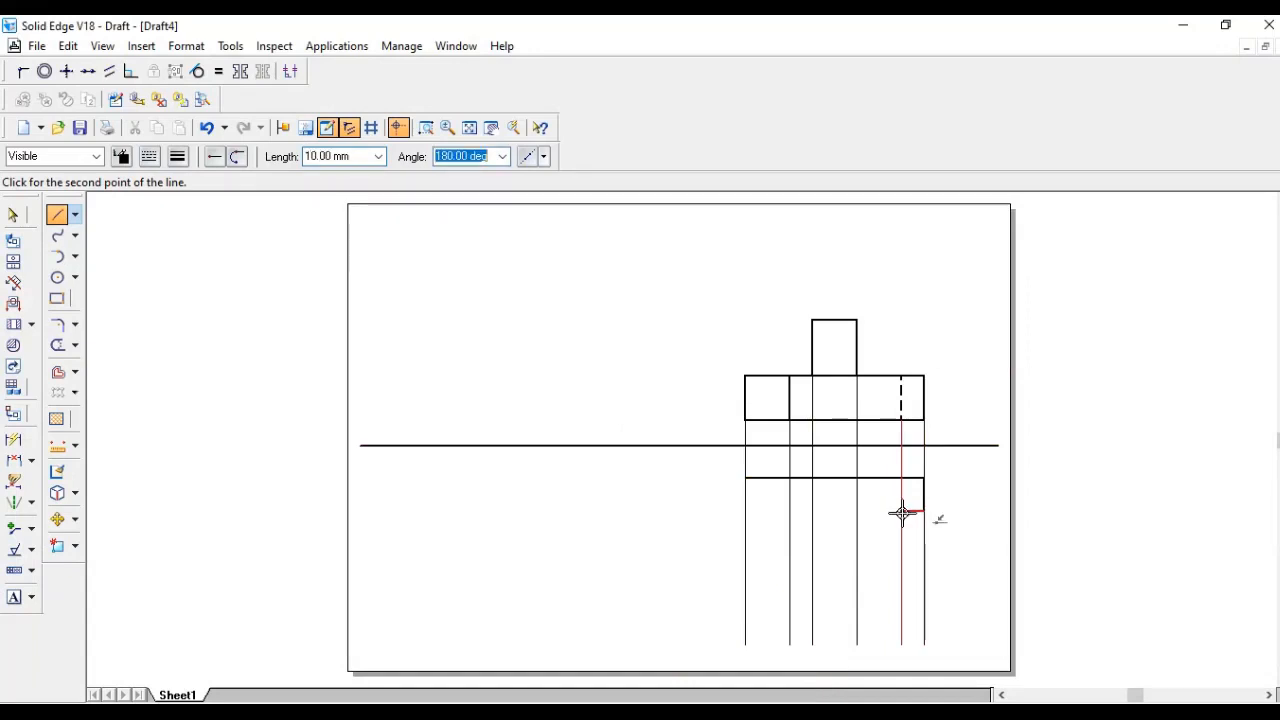
click(902, 513)
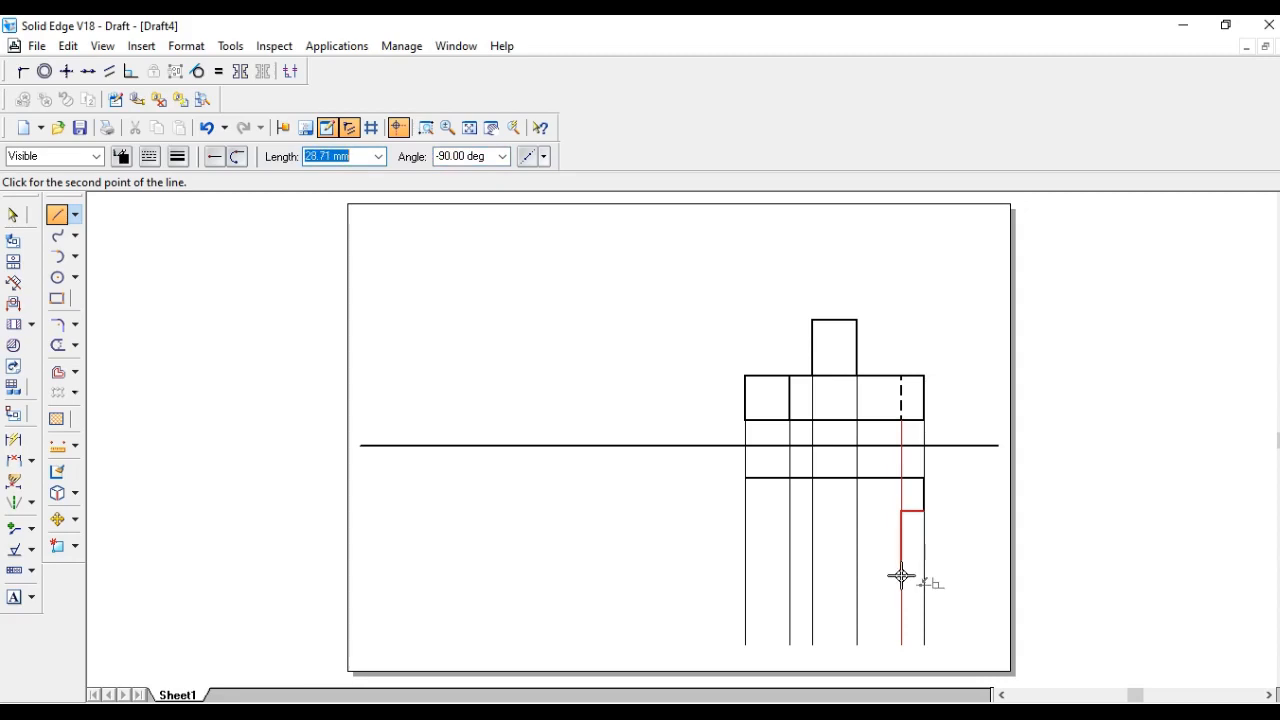
text(20)
key(Tab)
click(903, 576)
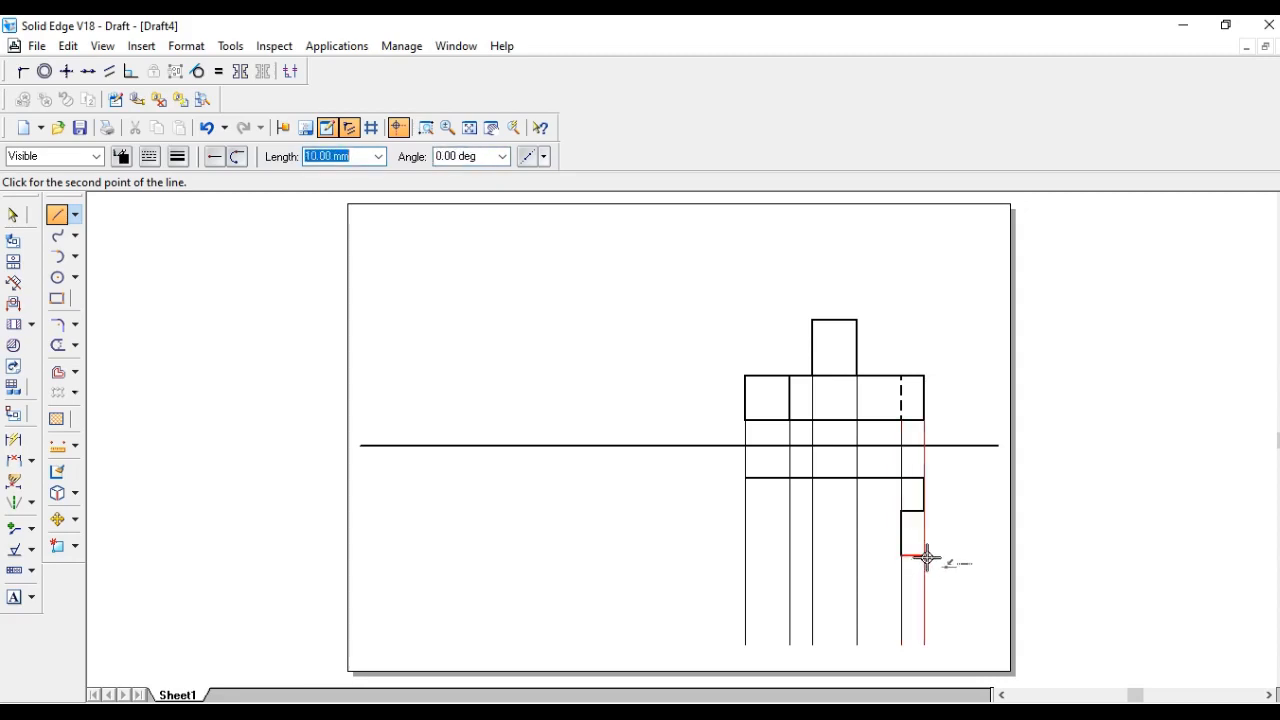
- Continue the outline 10 mm right and 15 mm down, then across to the left end and back up to close it
click(925, 555)
text(1)
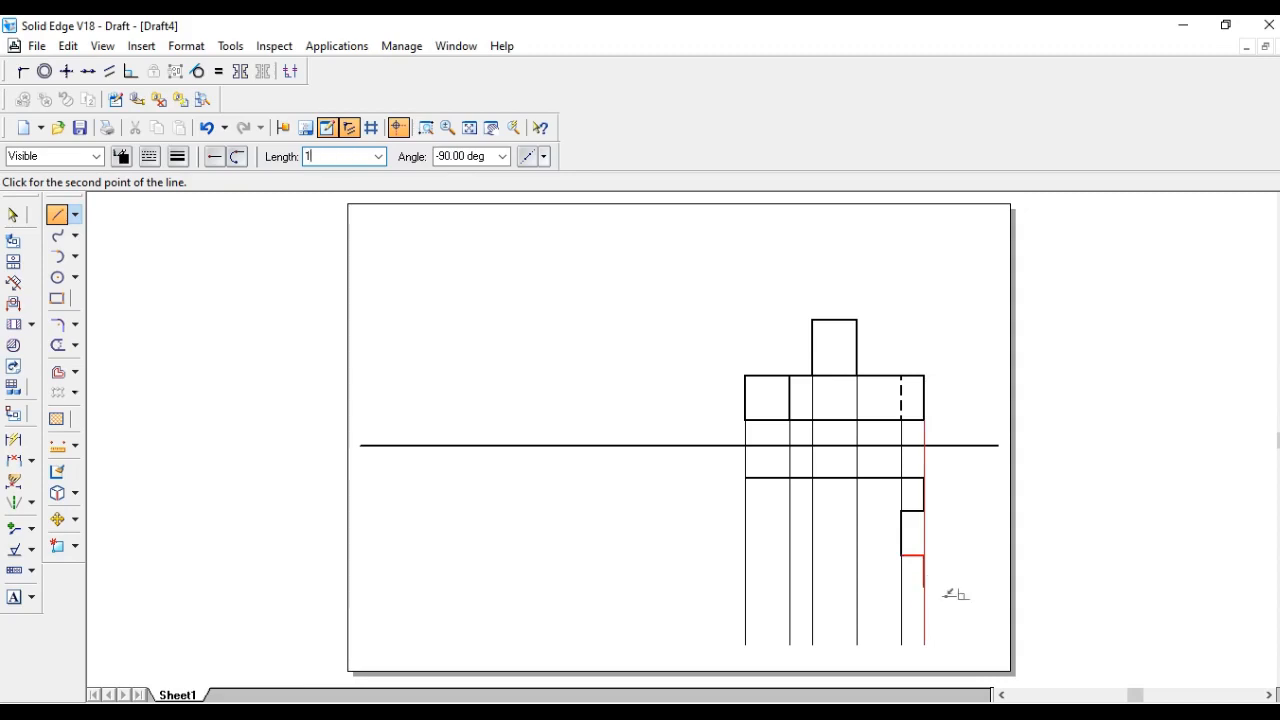
text(5)
key(Tab)
click(924, 590)
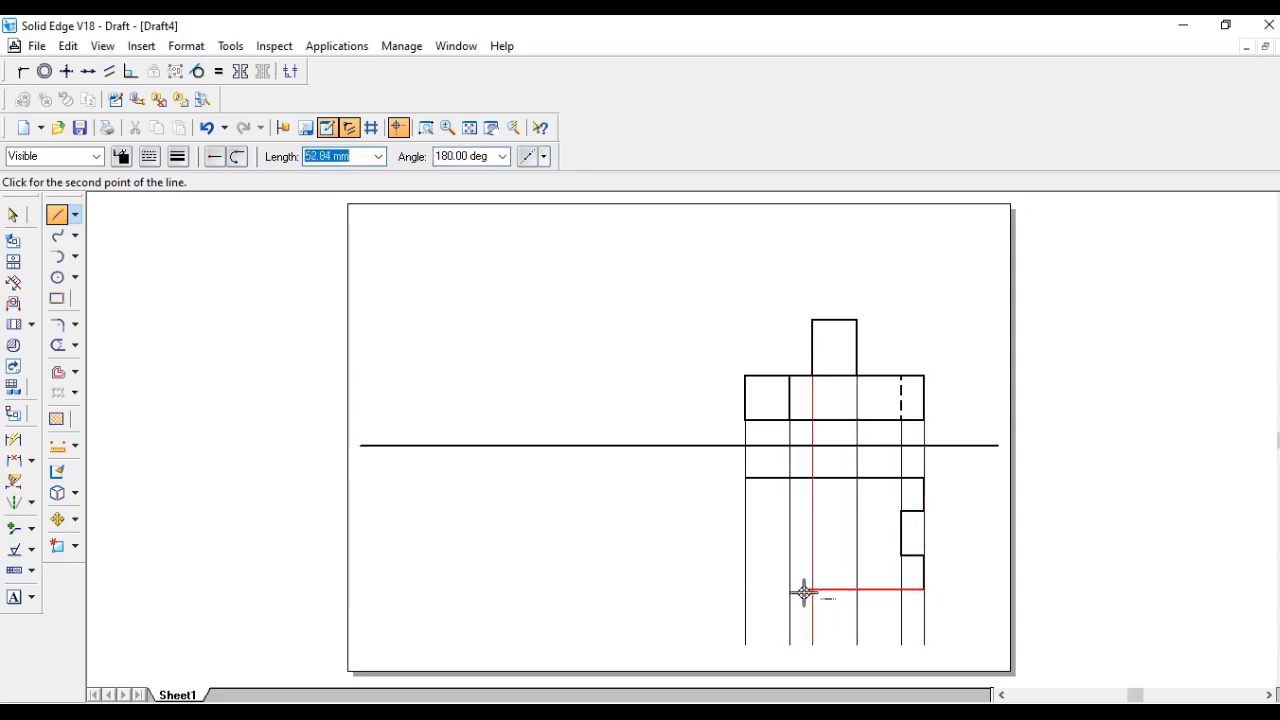
click(746, 590)
click(746, 478)
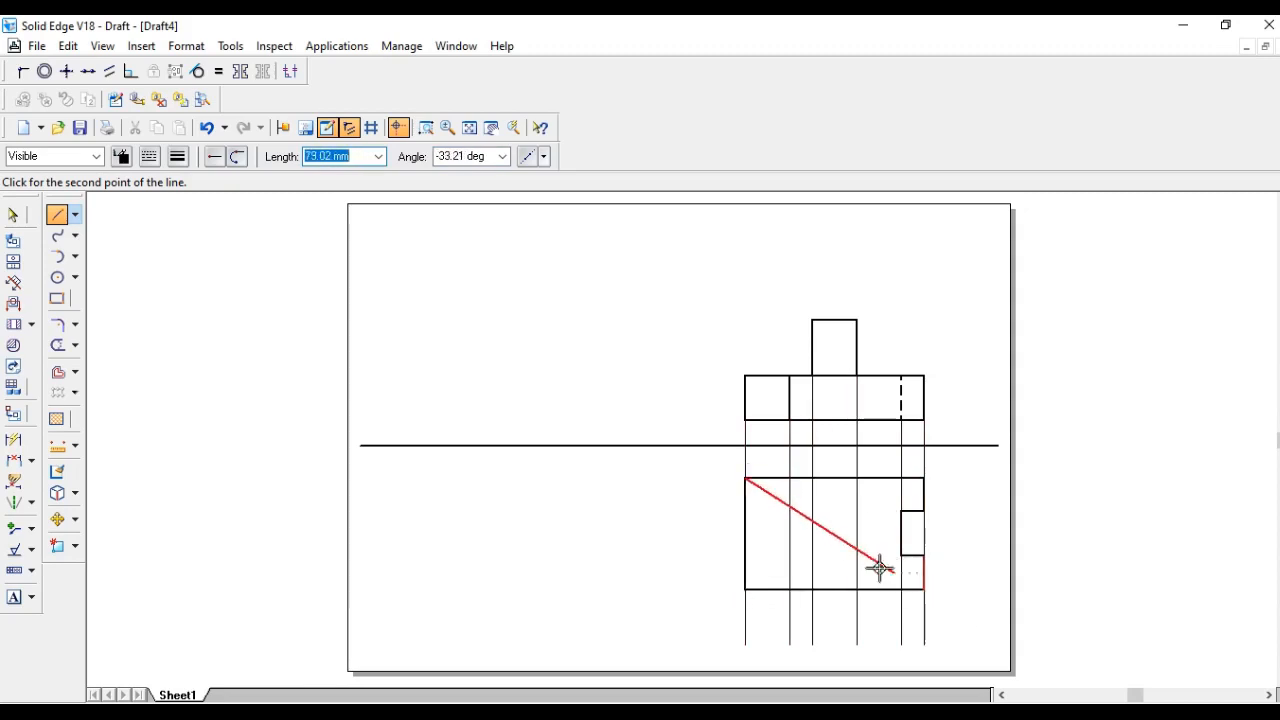
right_click(808, 534)
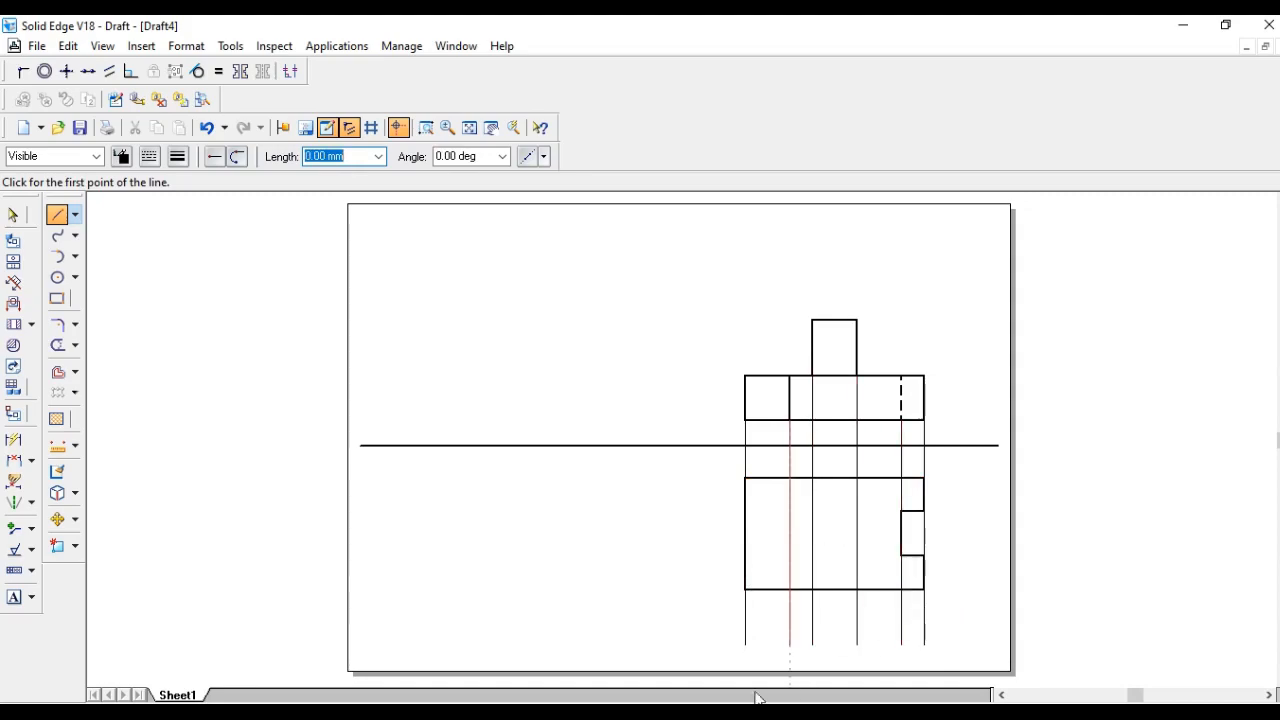
- Check the reference, then draw a 5 mm high step at the outline's lower left corner up to the first divider line
click(714, 710)
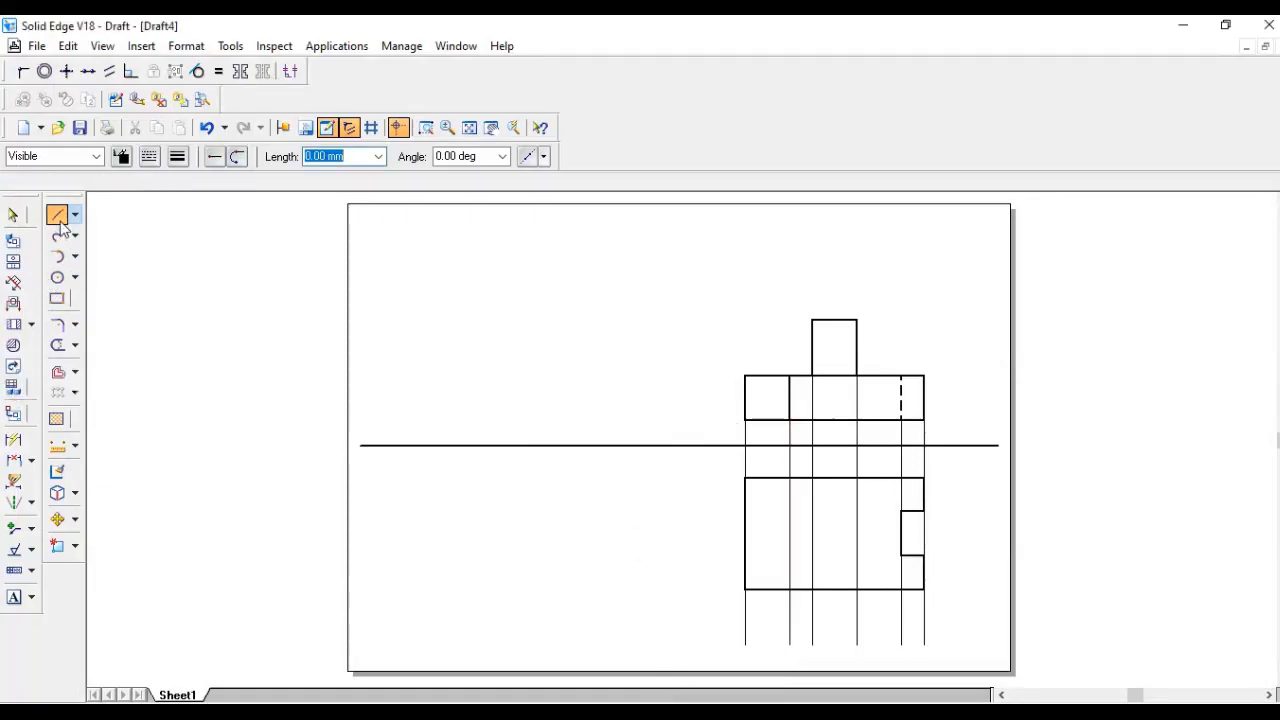
click(58, 220)
click(745, 590)
text(5)
key(Return)
click(745, 569)
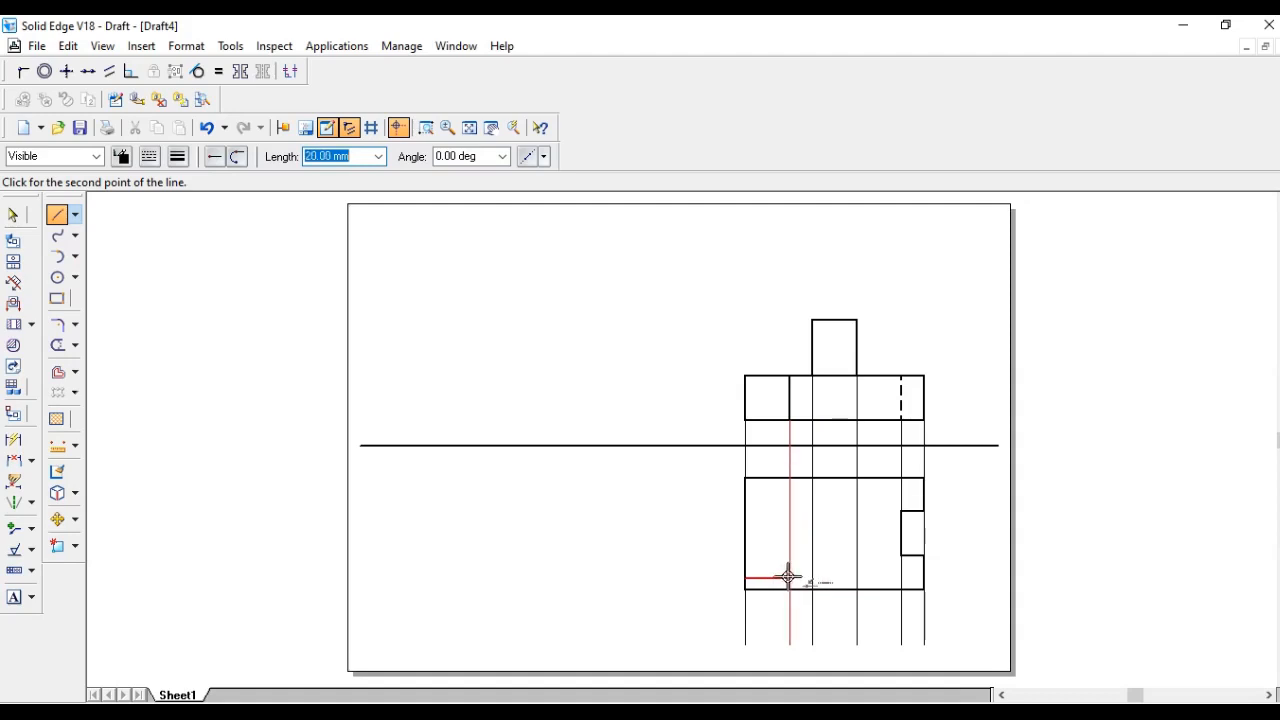
click(790, 577)
click(790, 591)
right_click(829, 577)
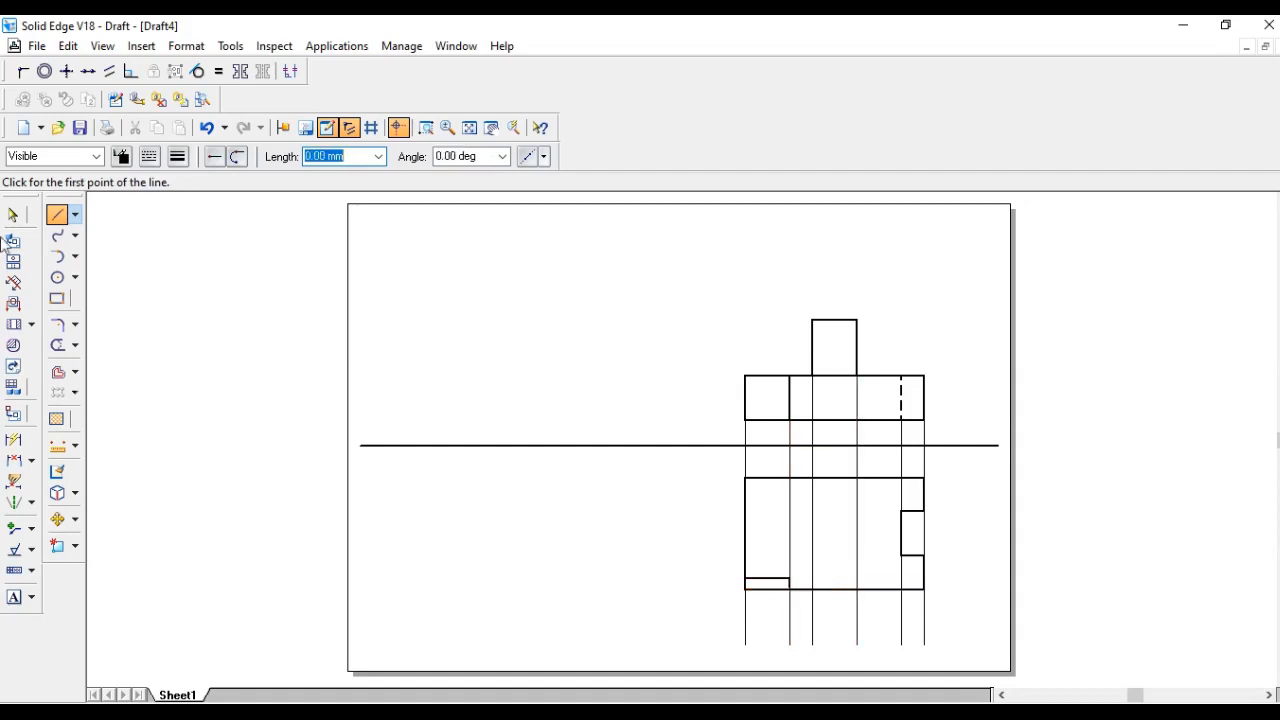
click(13, 215)
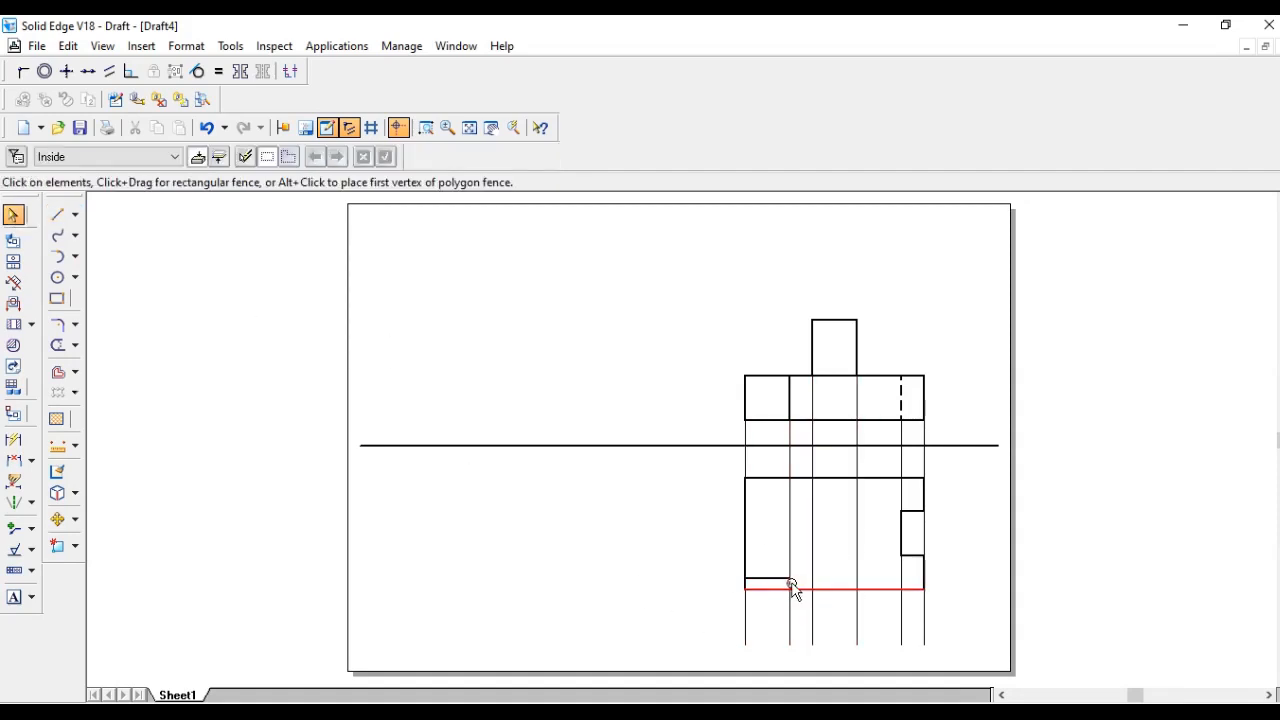
click(57, 214)
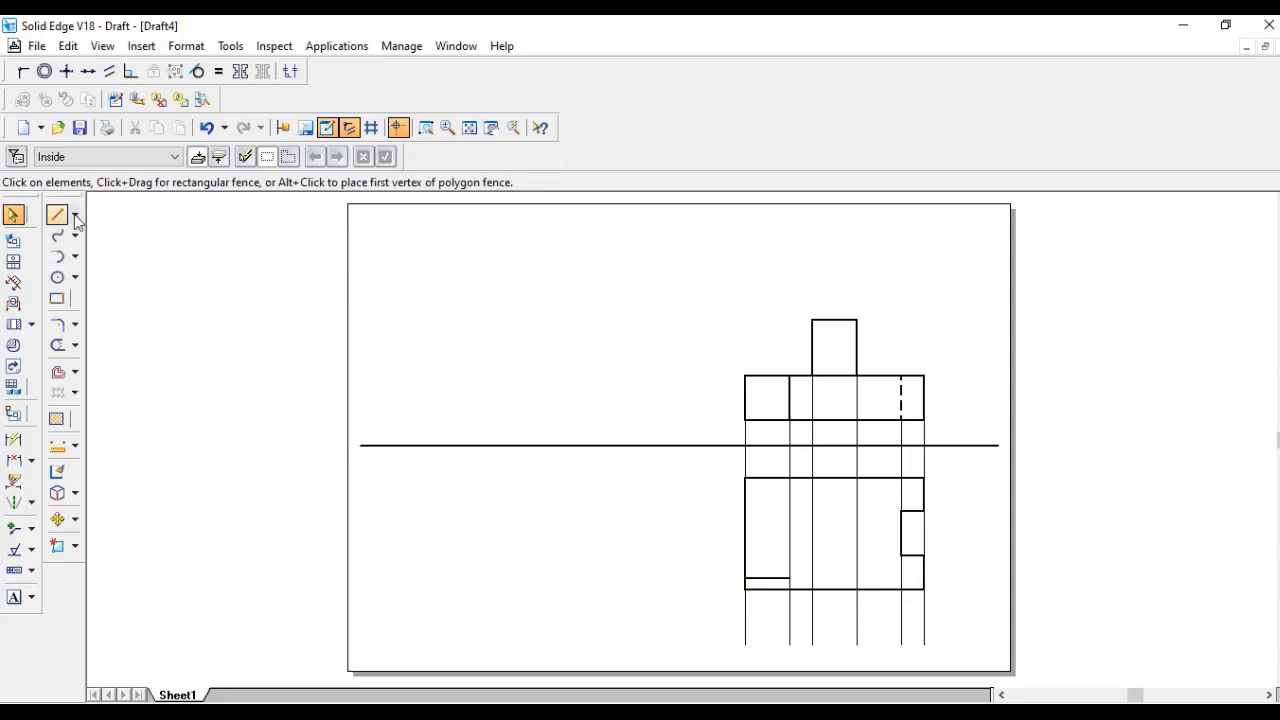
click(788, 578)
right_click(825, 504)
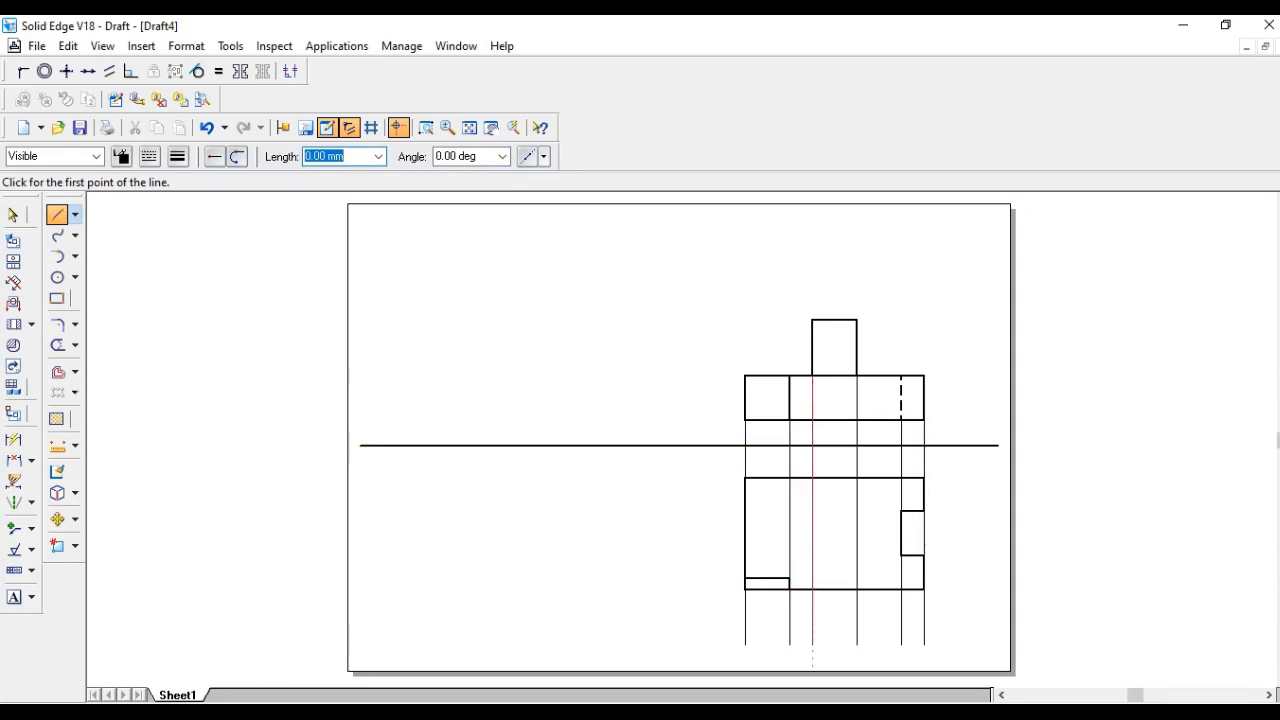
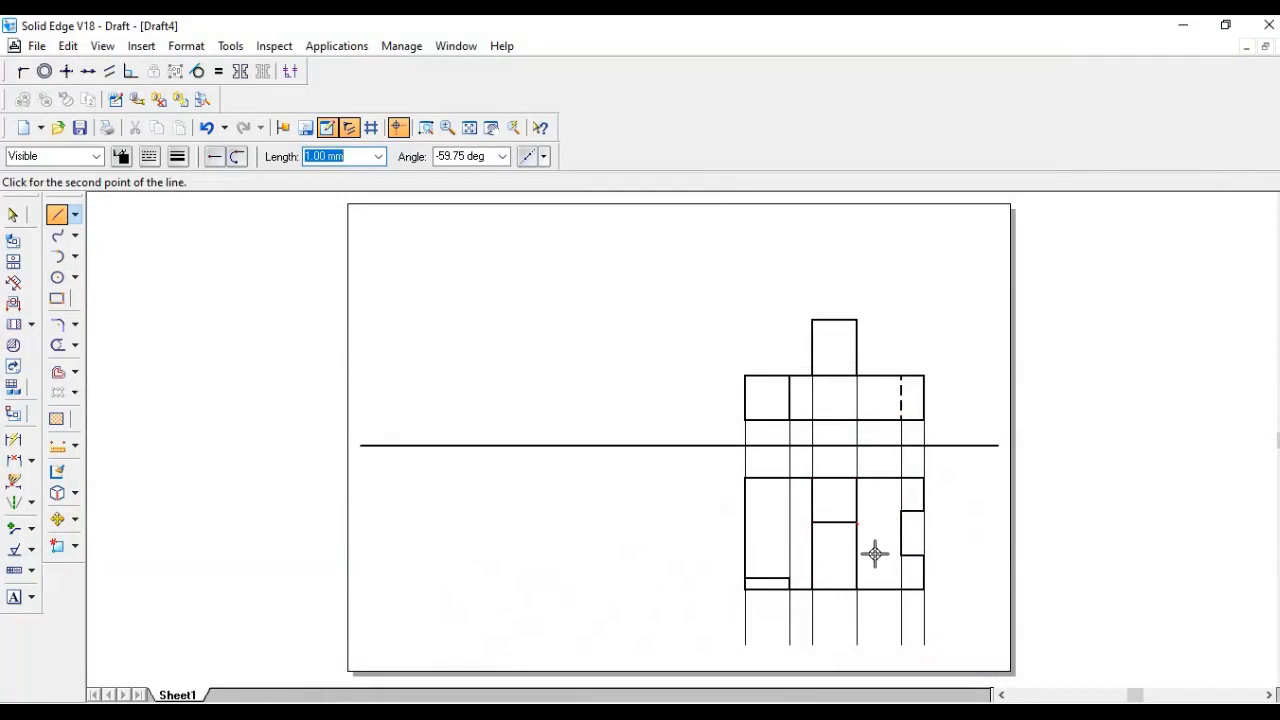
- Complete the middle step in the top view, adding its edges between the two middle projection lines
key(Tab)
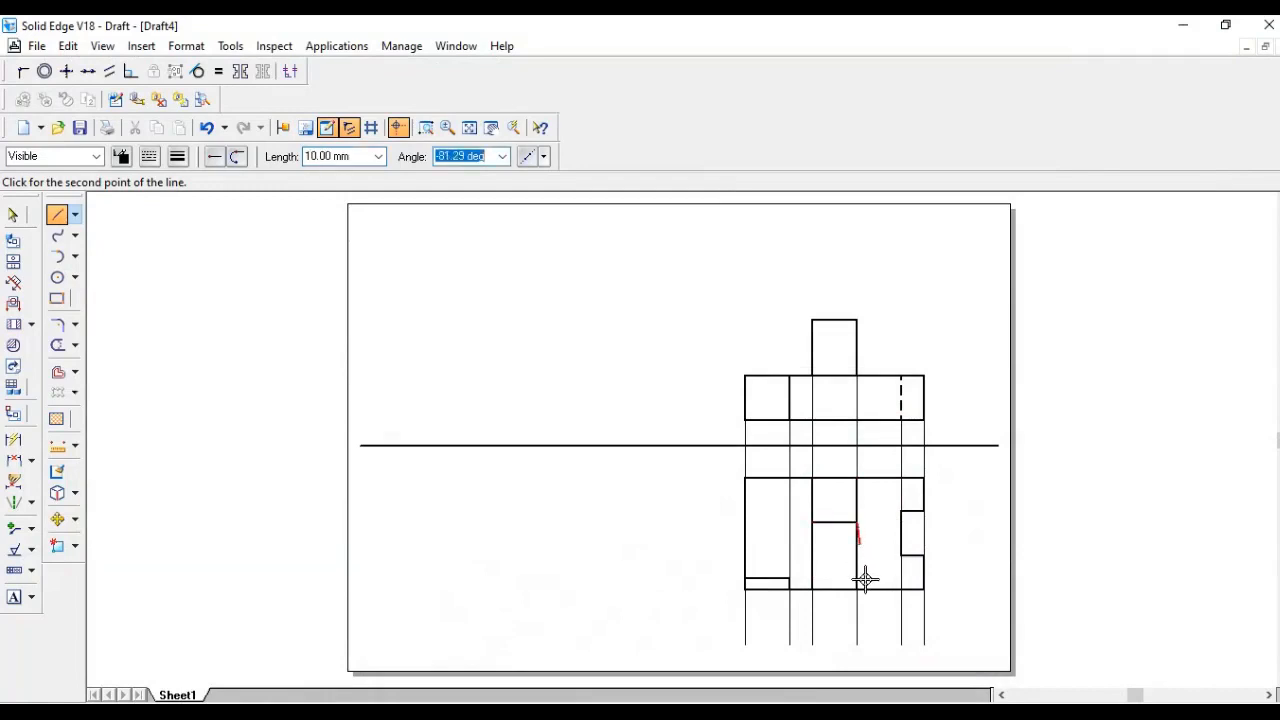
click(857, 579)
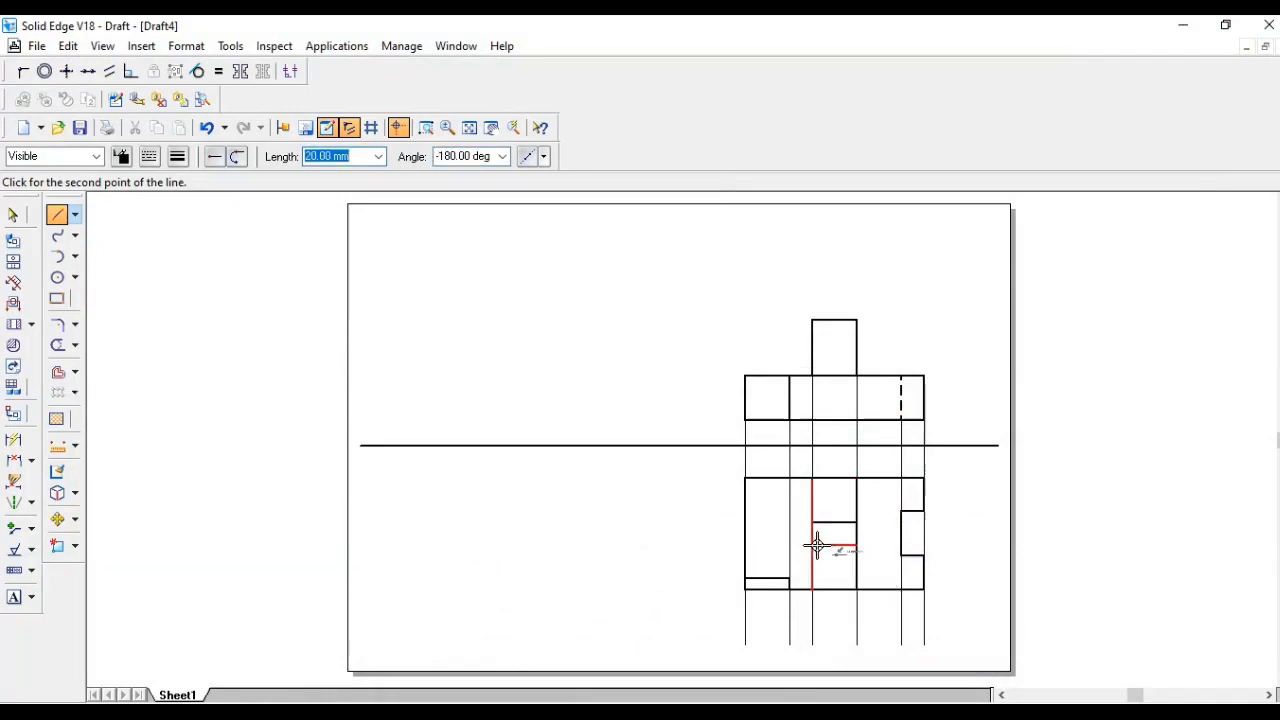
click(811, 545)
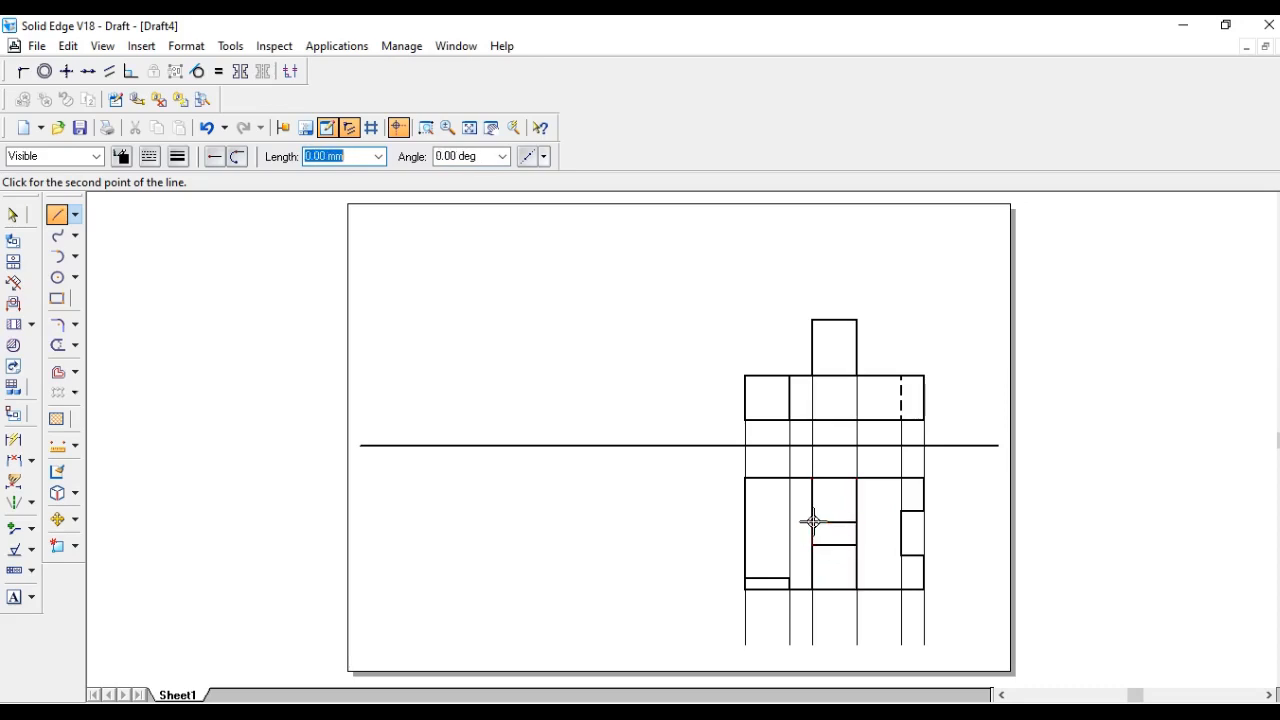
click(812, 521)
right_click(960, 440)
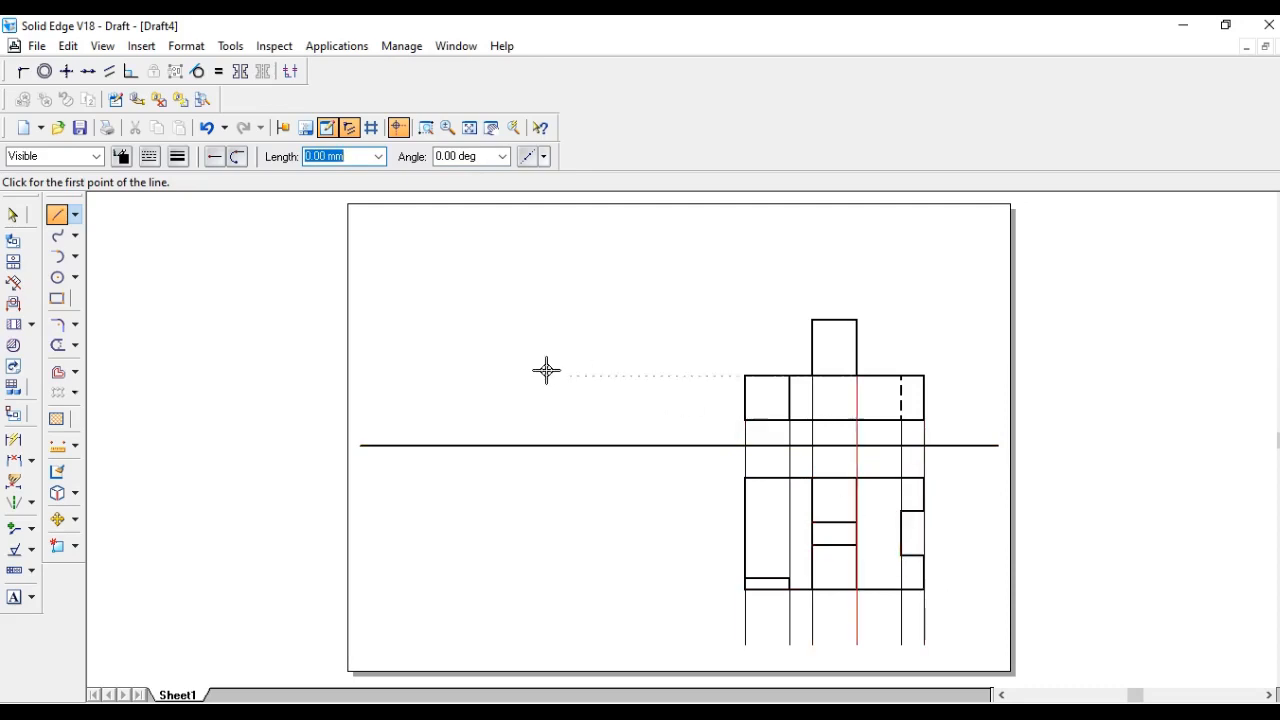
- Draw a vertical line crossing the ground line to the left of the top view
click(683, 281)
click(683, 655)
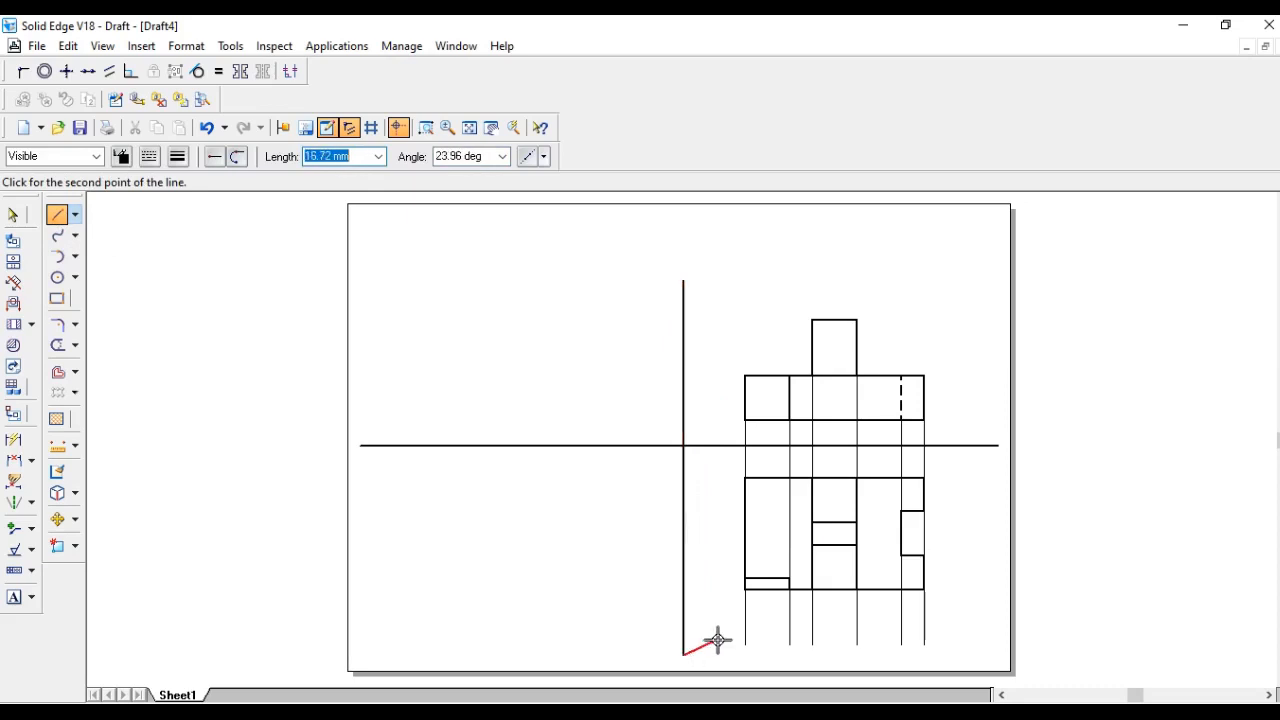
right_click(714, 634)
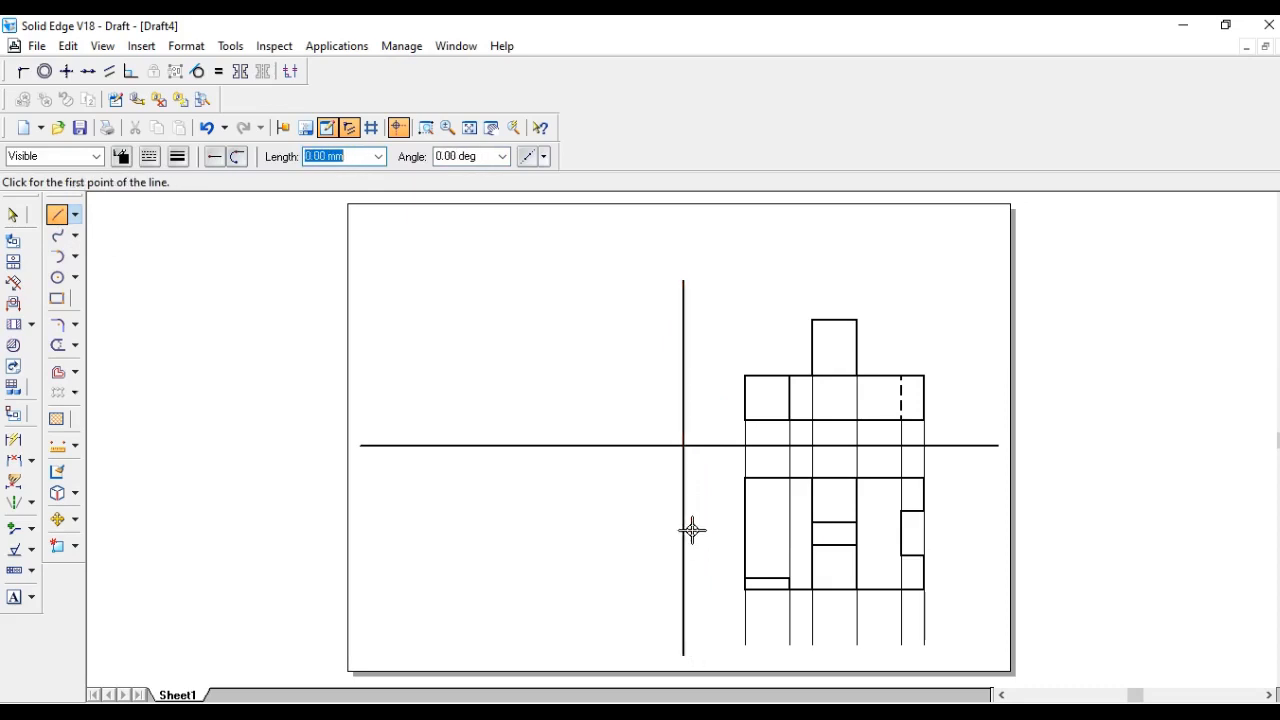
- Draw a 45° miter line from the intersection of the ground line and vertical line down to the left
click(684, 445)
right_click(688, 452)
click(685, 445)
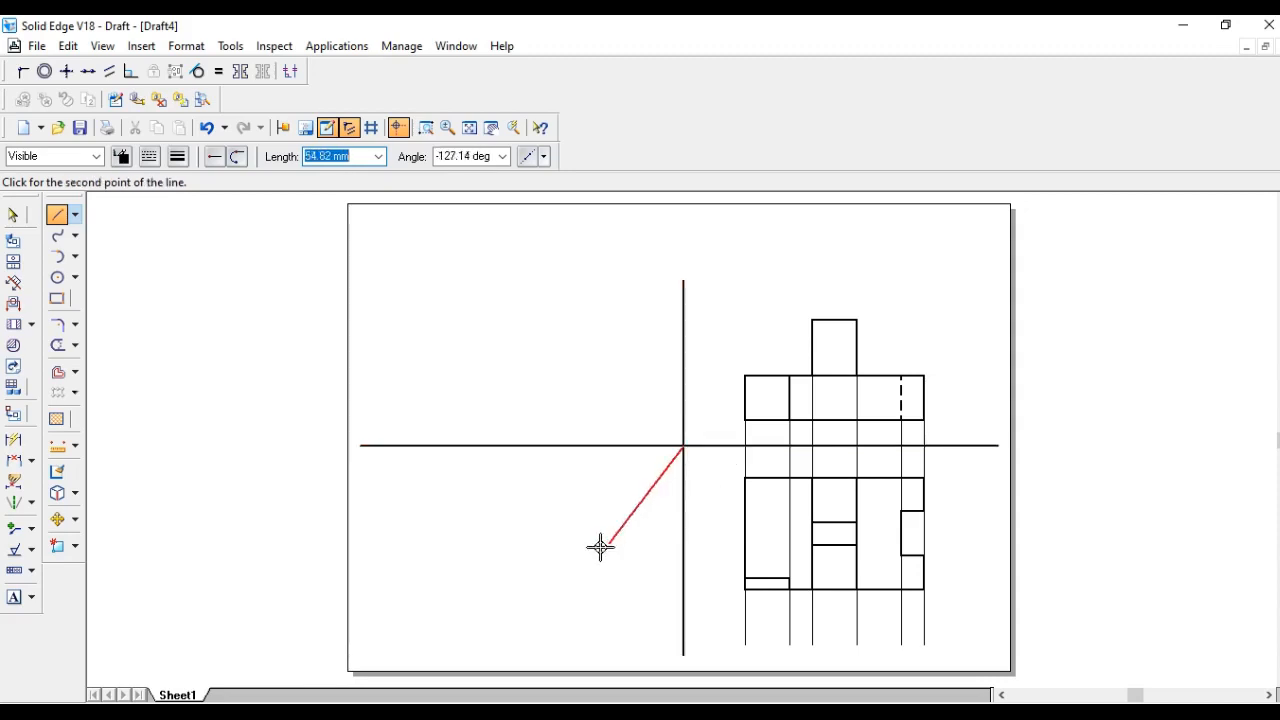
text(4)
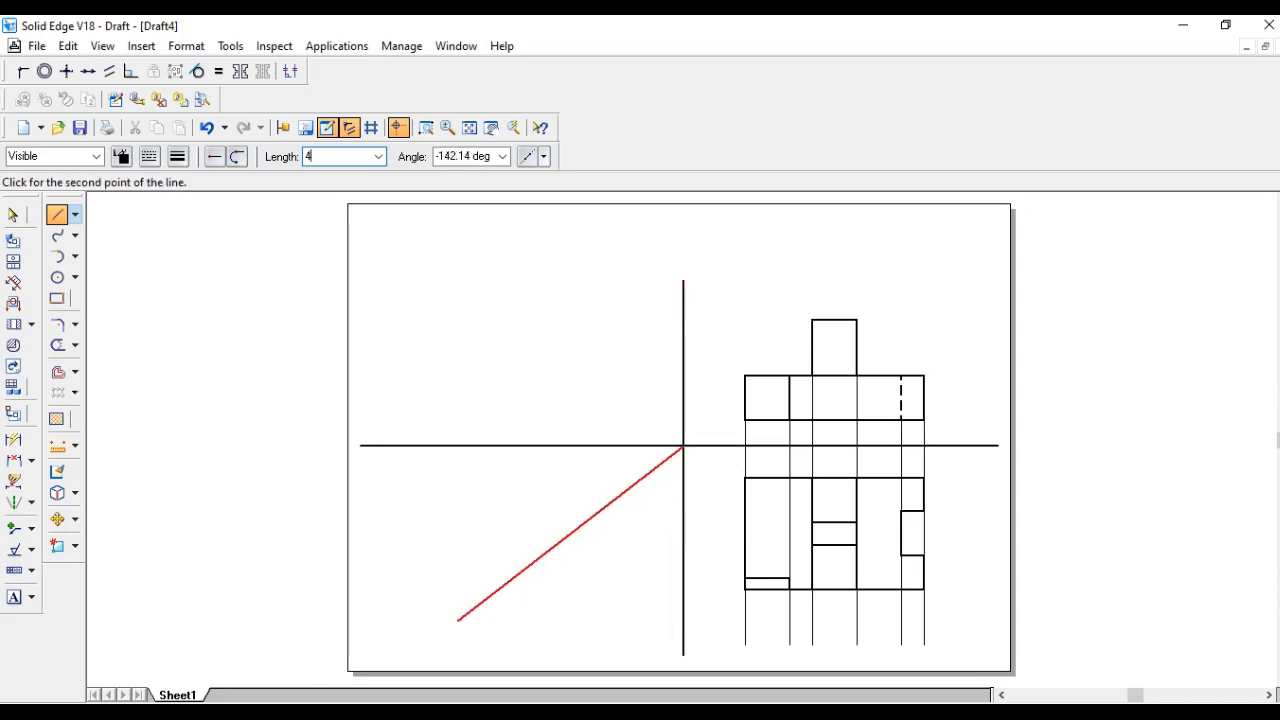
key(BackSpace)
key(Tab)
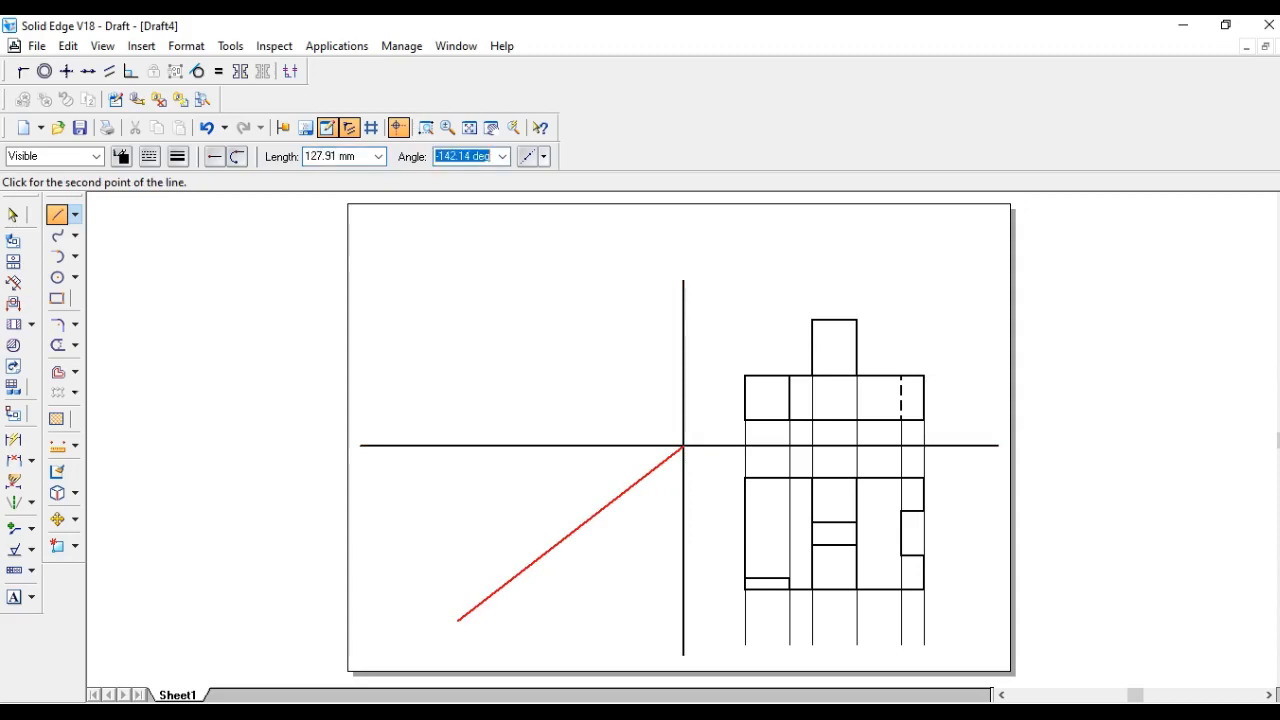
text(45)
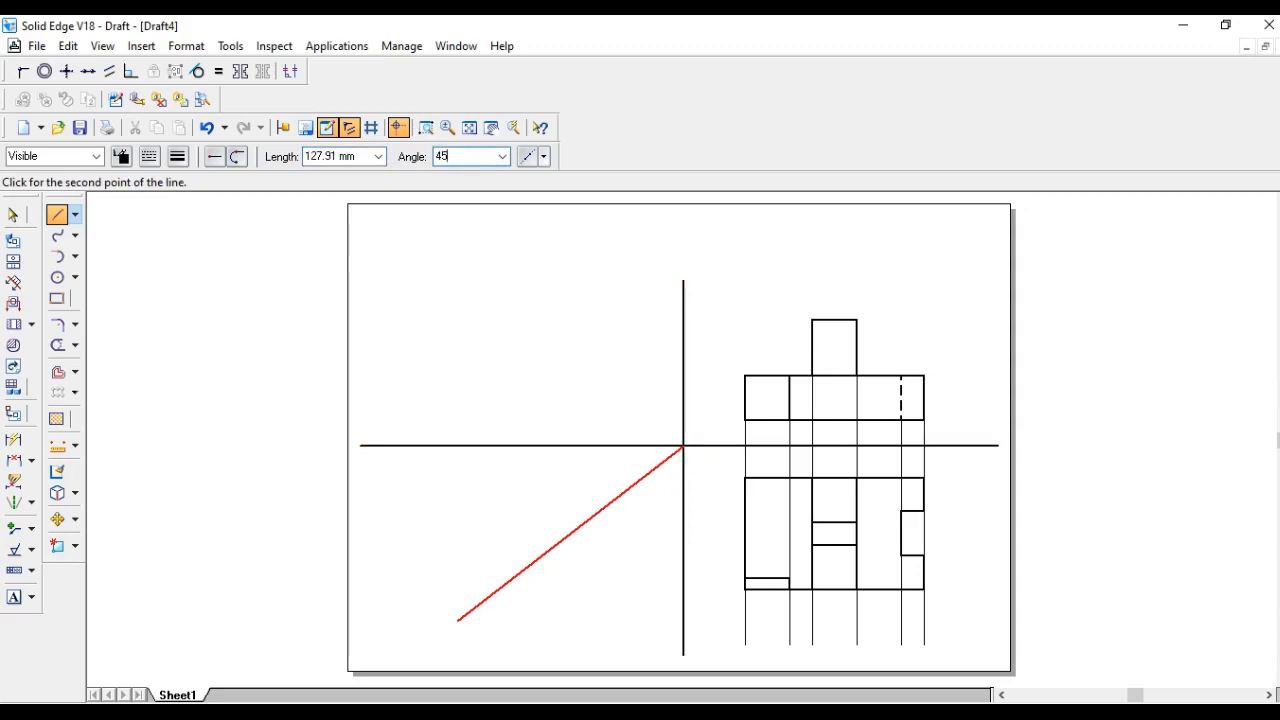
key(Tab)
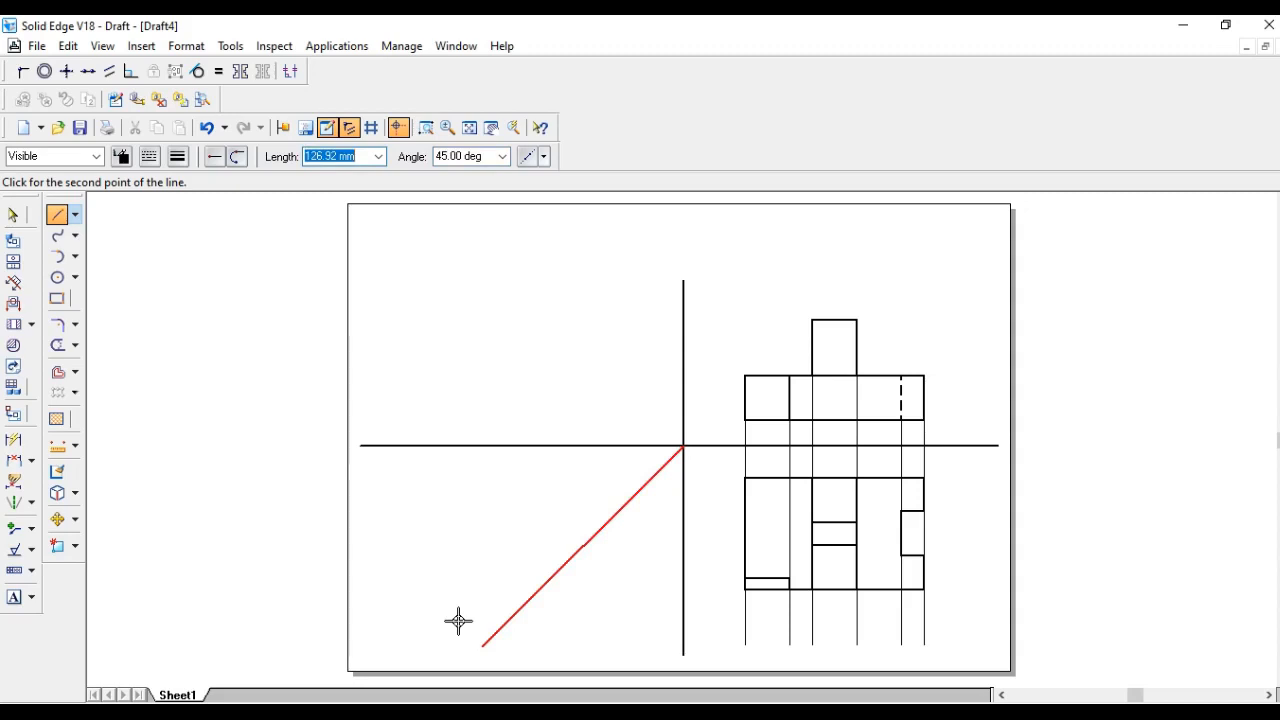
click(437, 623)
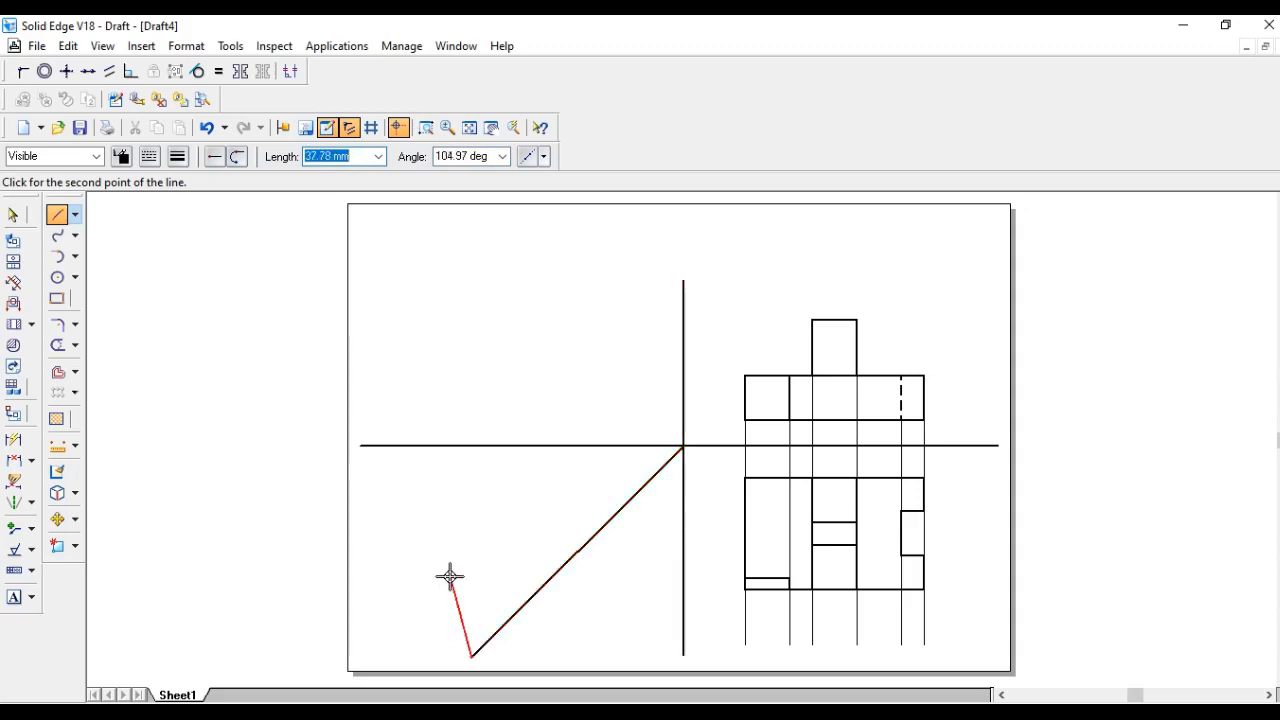
right_click(449, 577)
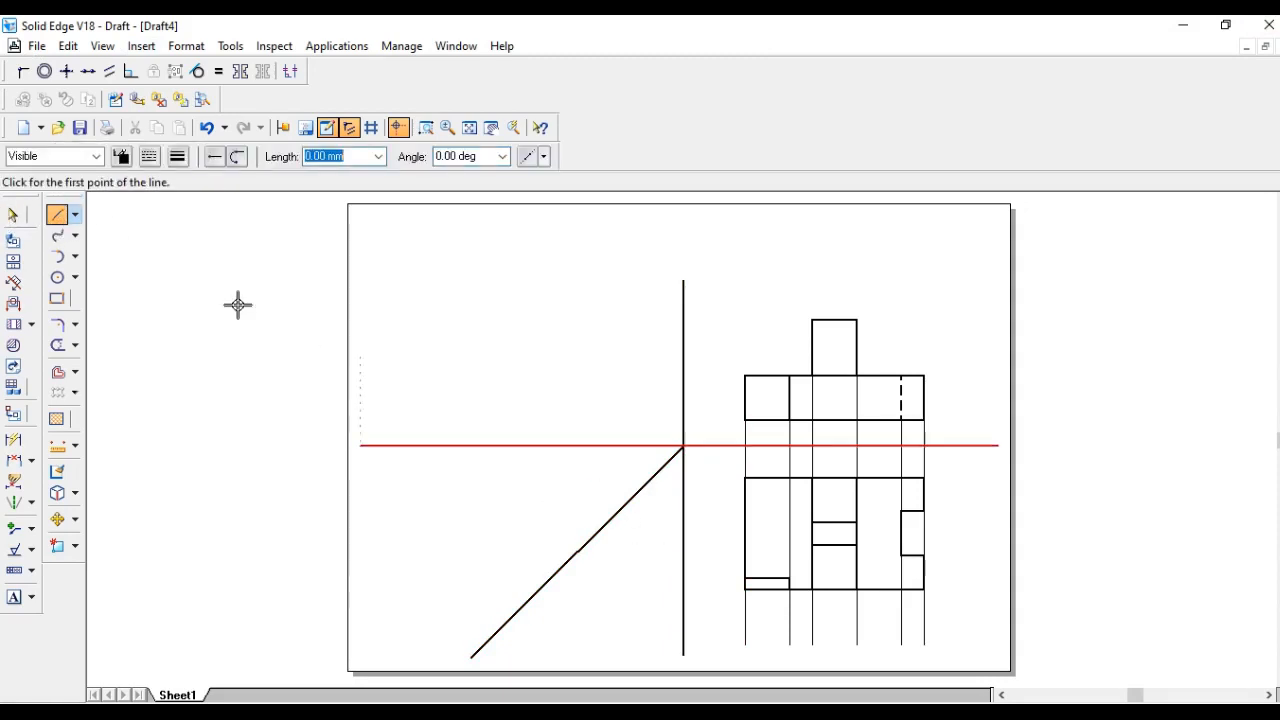
- Switch to a 0.13 mm line width and project the top view's upper edge to the miter line and upward
click(177, 158)
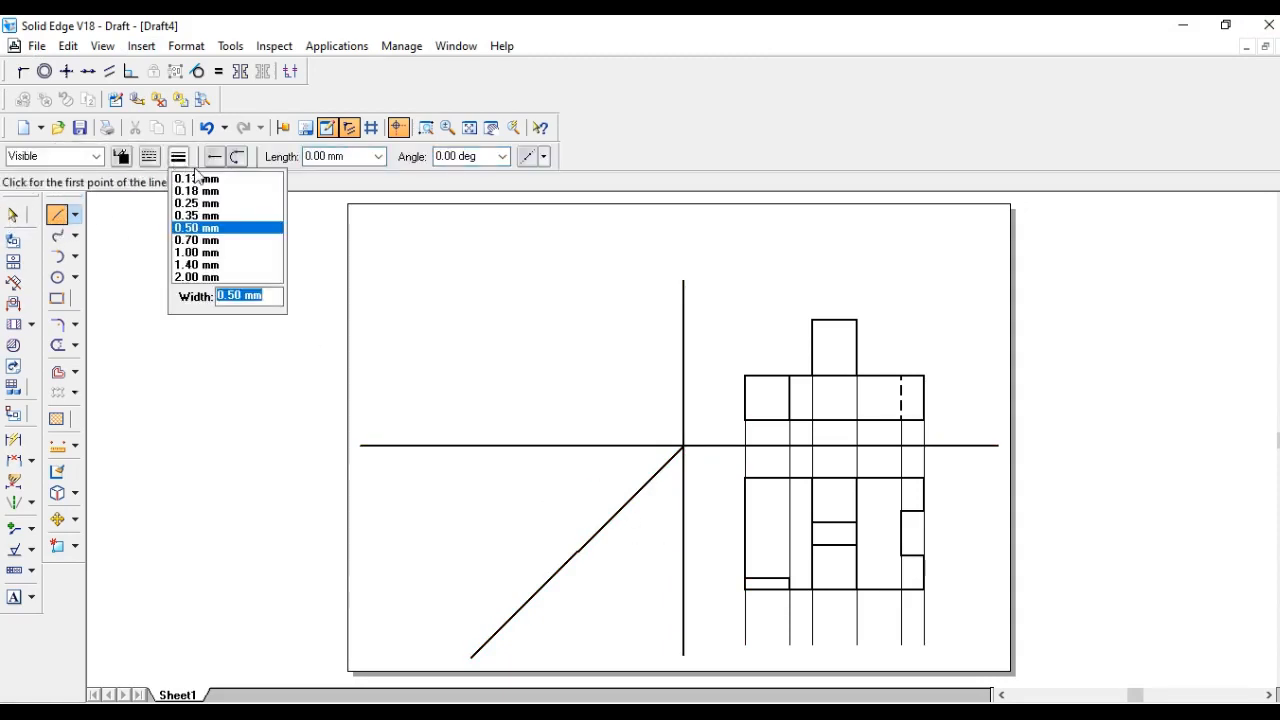
click(199, 179)
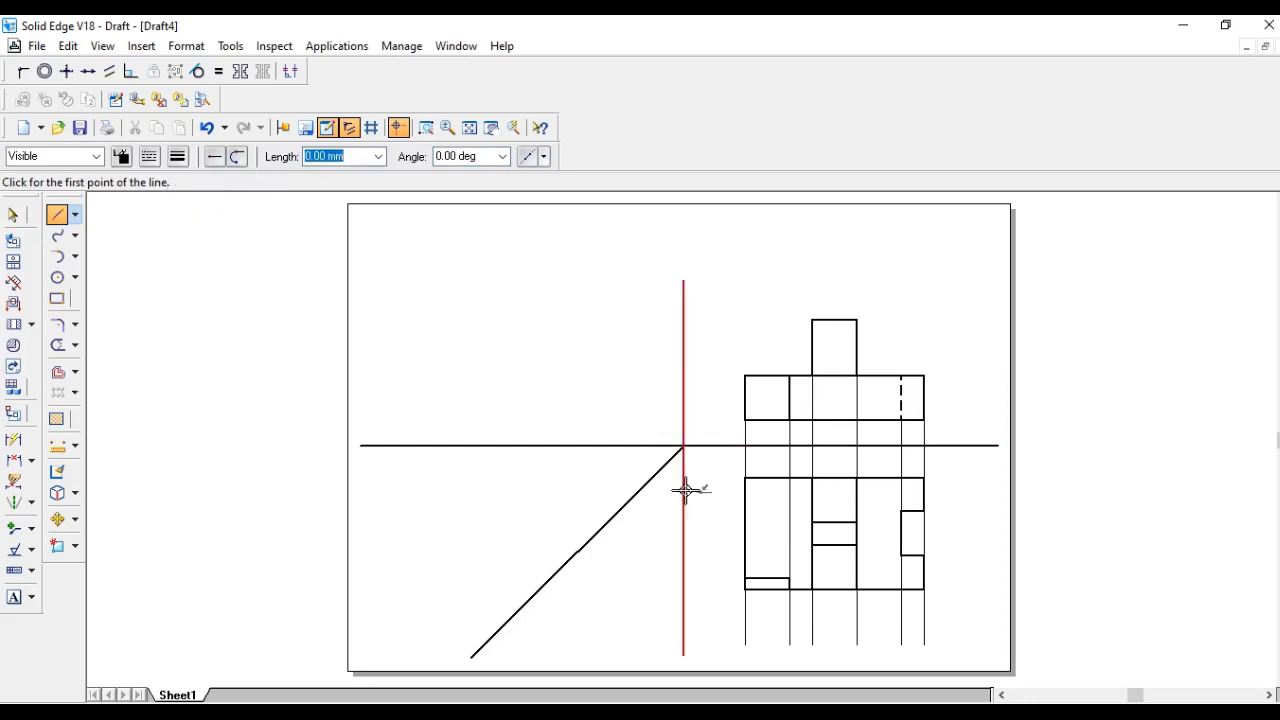
click(745, 479)
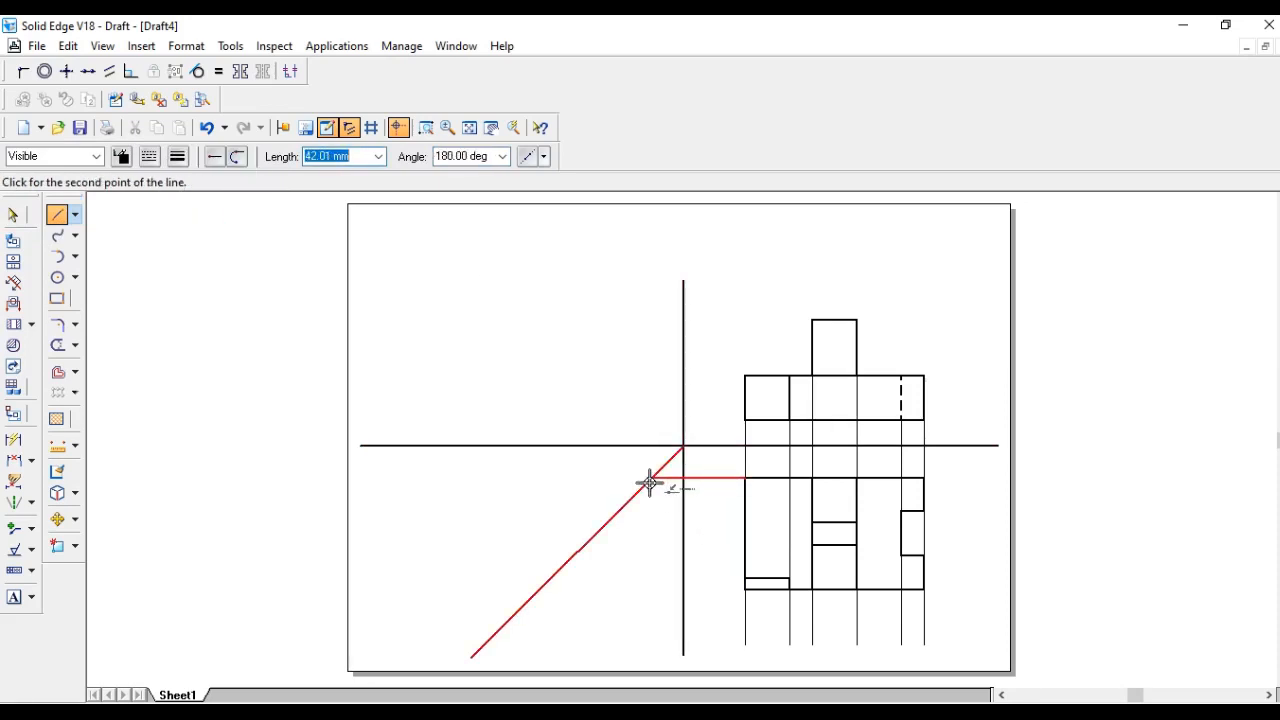
click(652, 478)
double_click(652, 240)
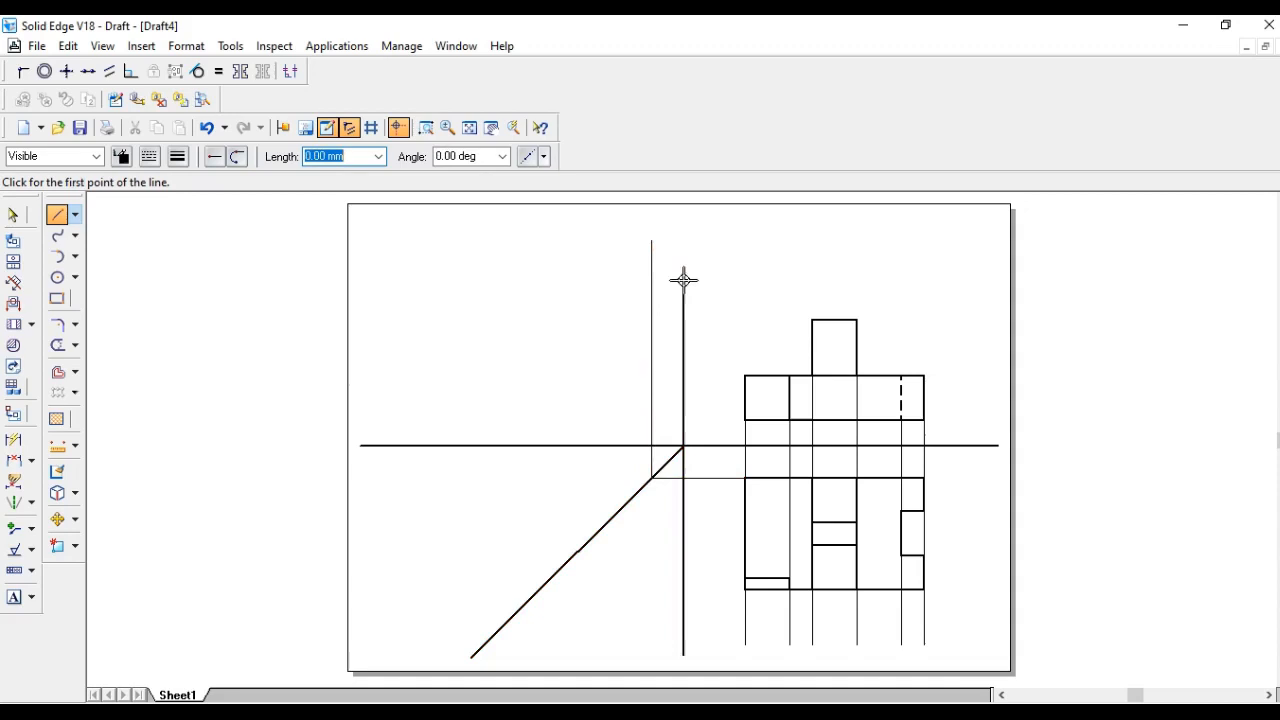
- Project the top view's lower edge and the right notch's upper edge across to the miter line and upward
click(745, 591)
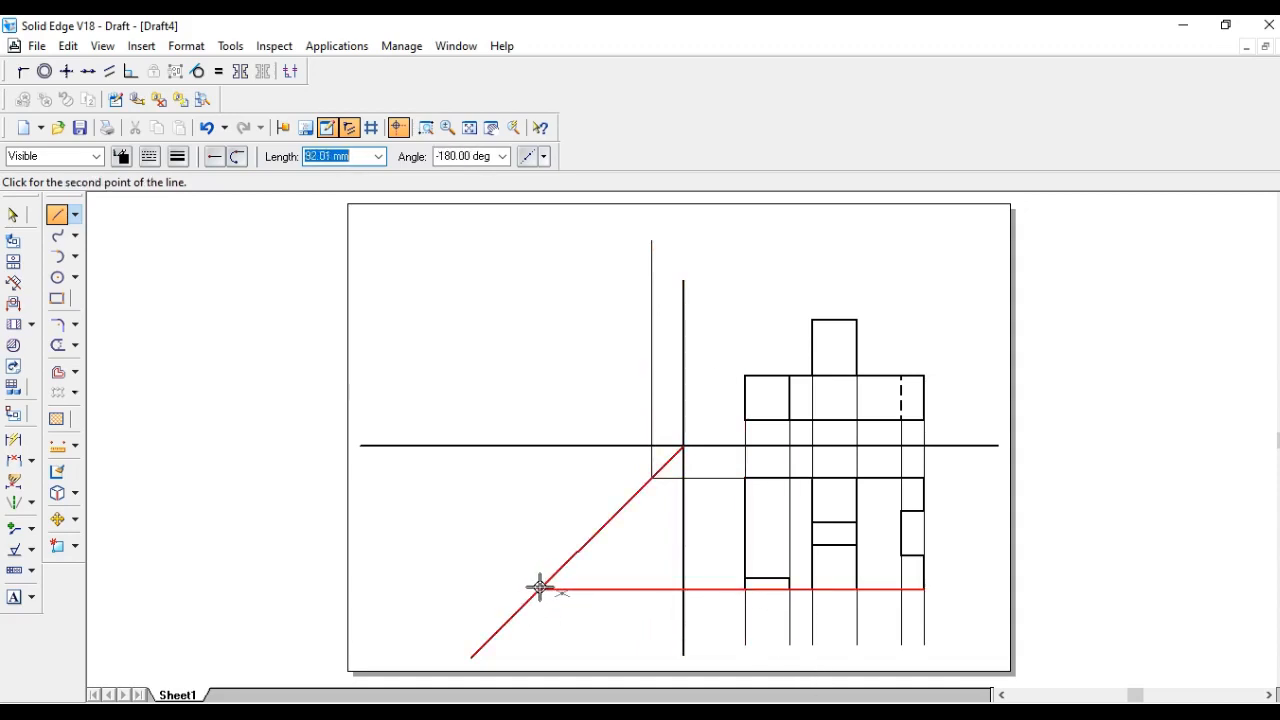
click(540, 588)
click(540, 210)
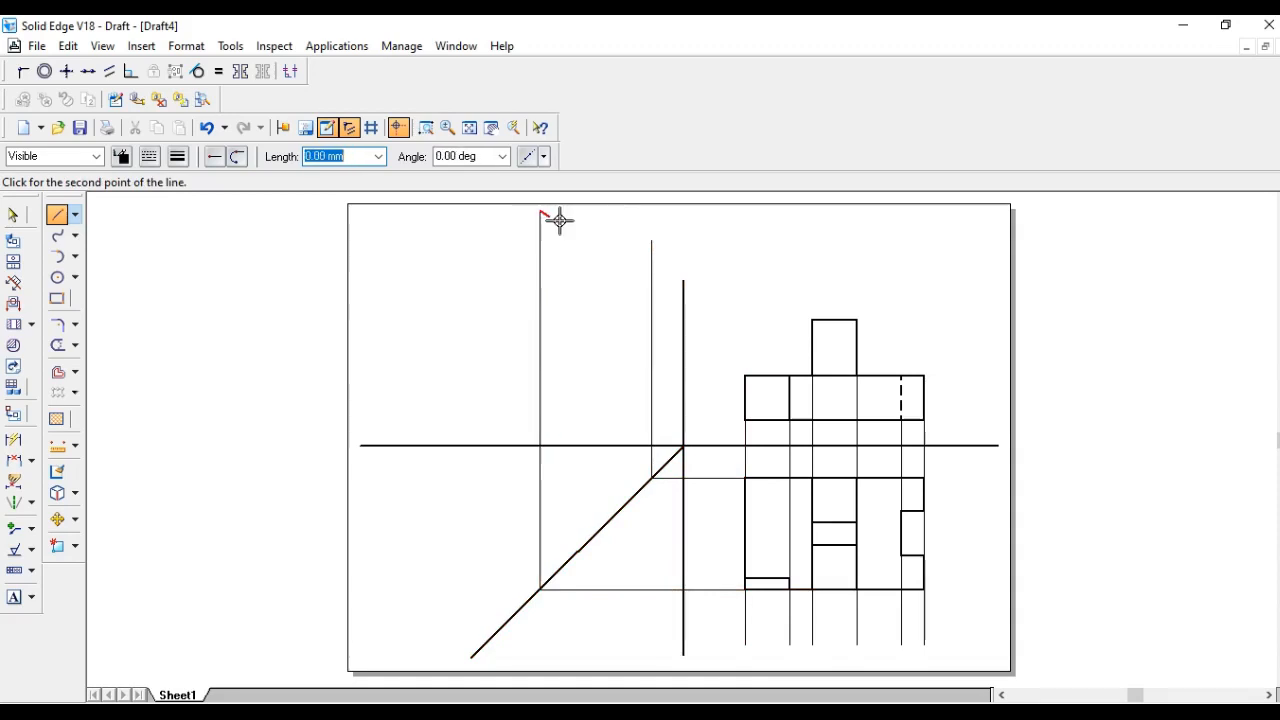
key(Escape)
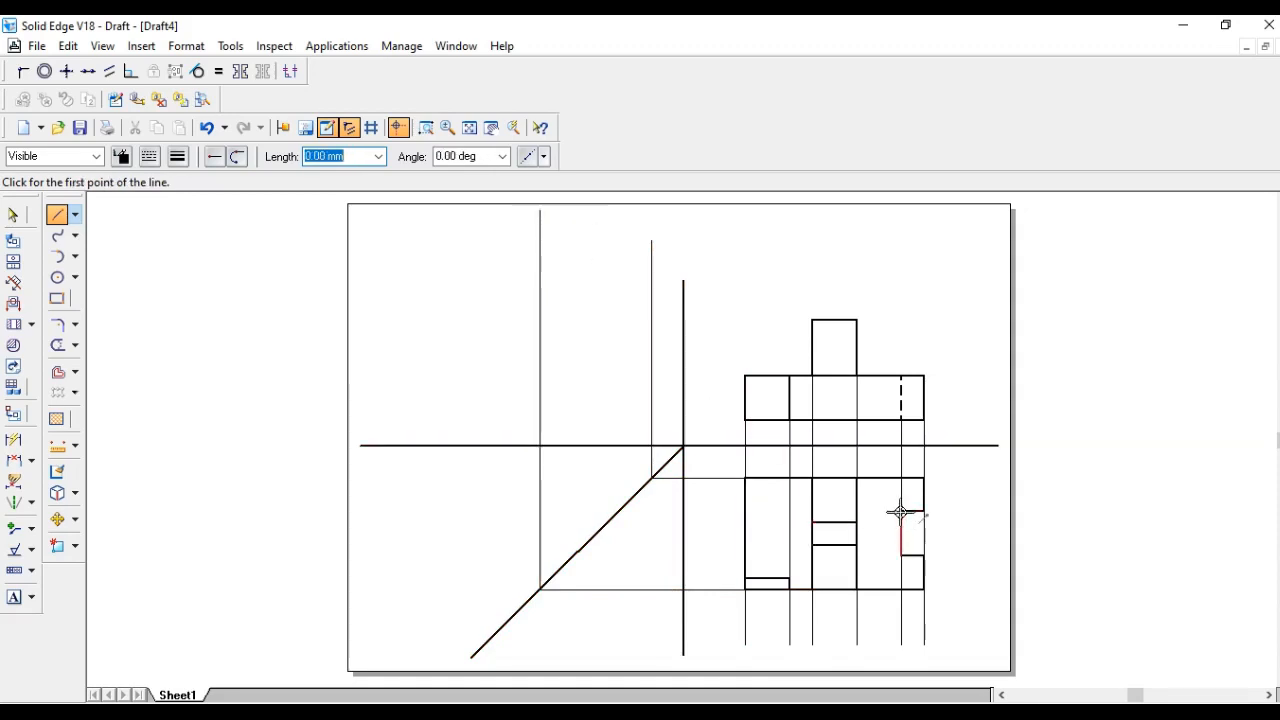
click(900, 512)
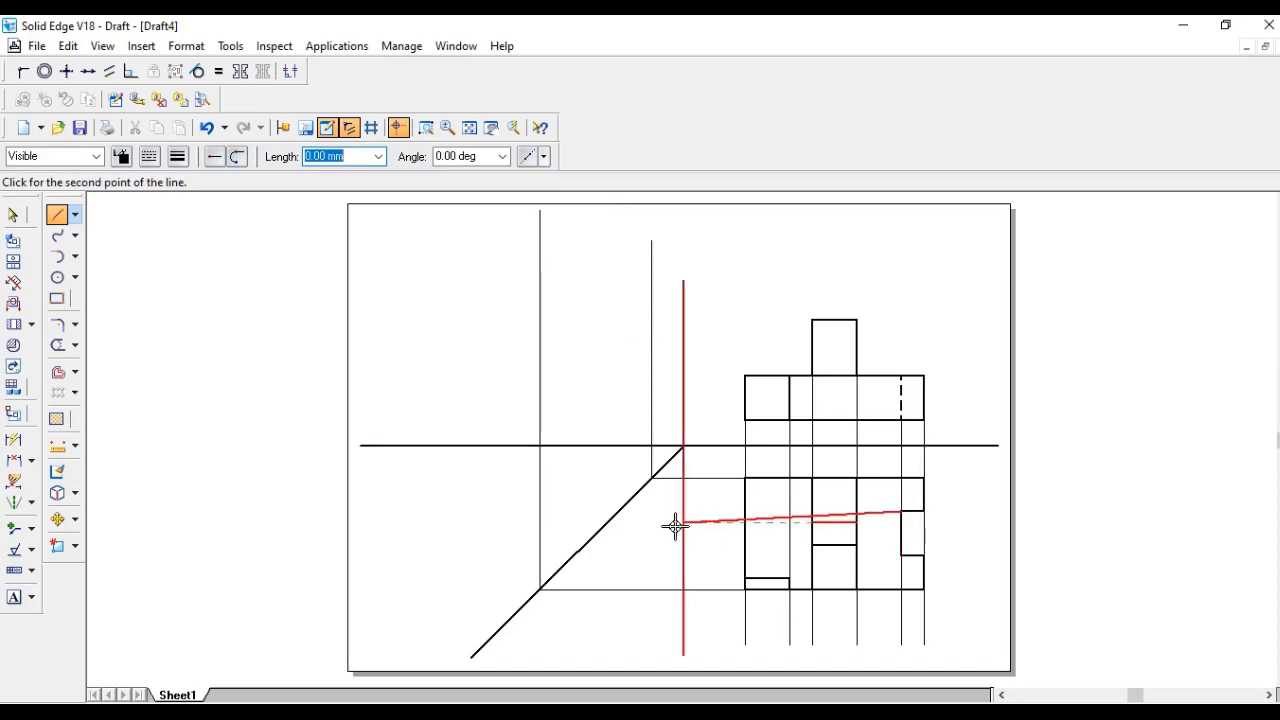
click(618, 512)
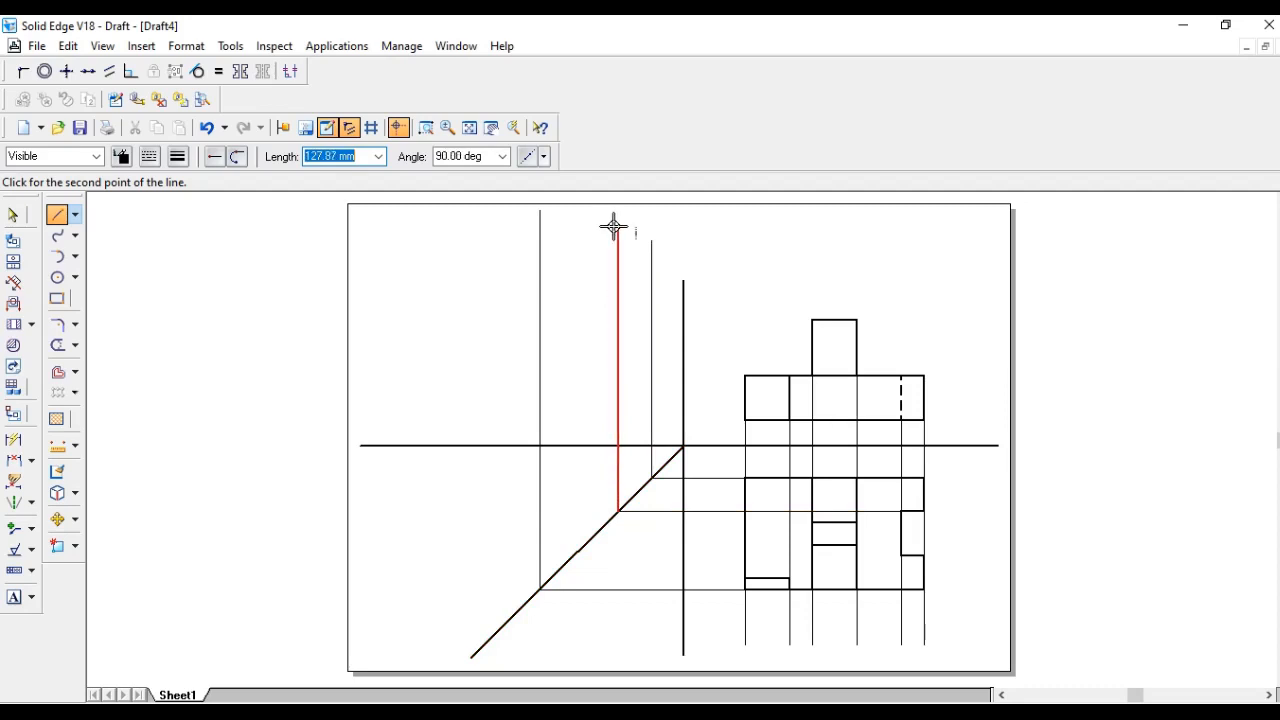
click(615, 228)
right_click(615, 228)
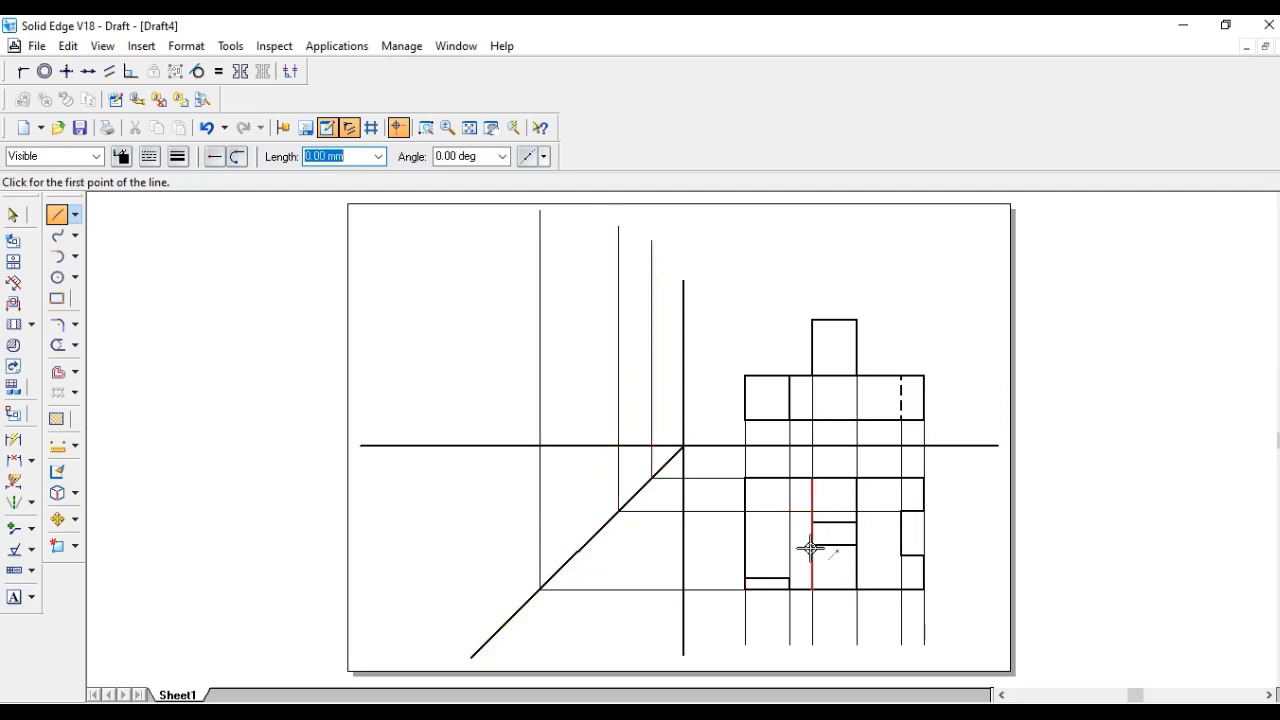
- Project the right notch's lower edge and the lower left step's edge via the miter line upward
click(899, 557)
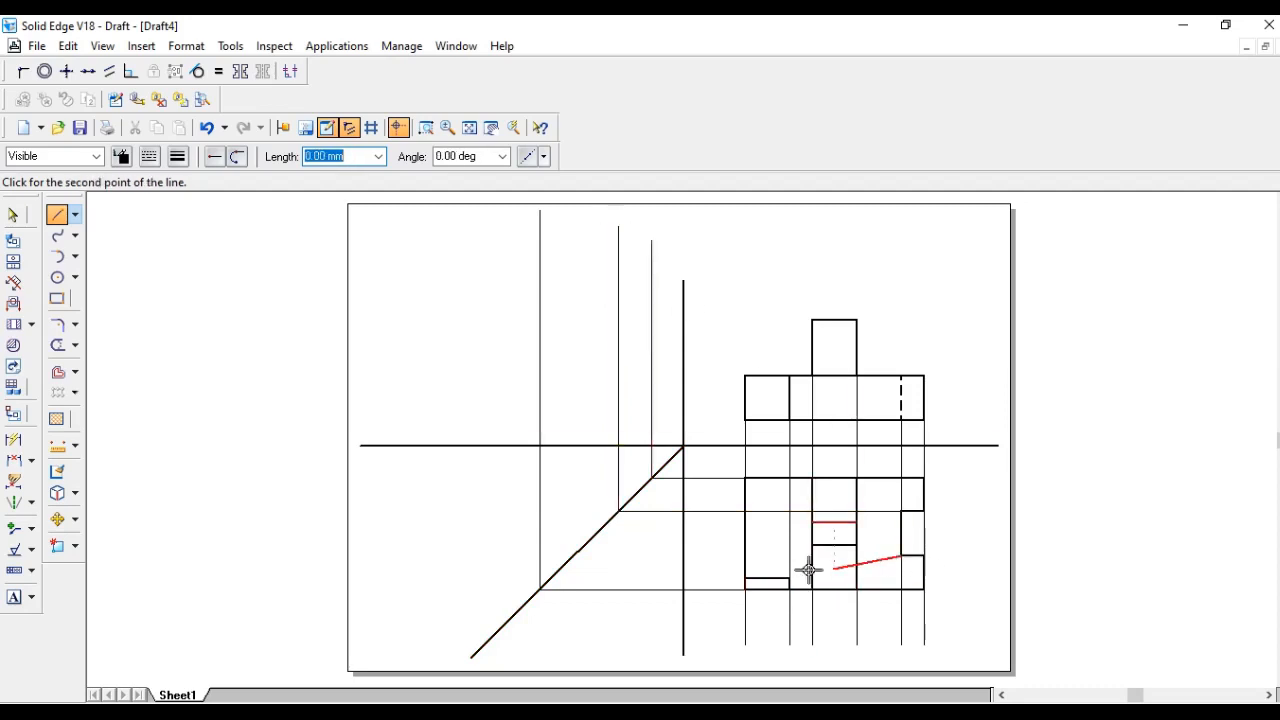
click(574, 556)
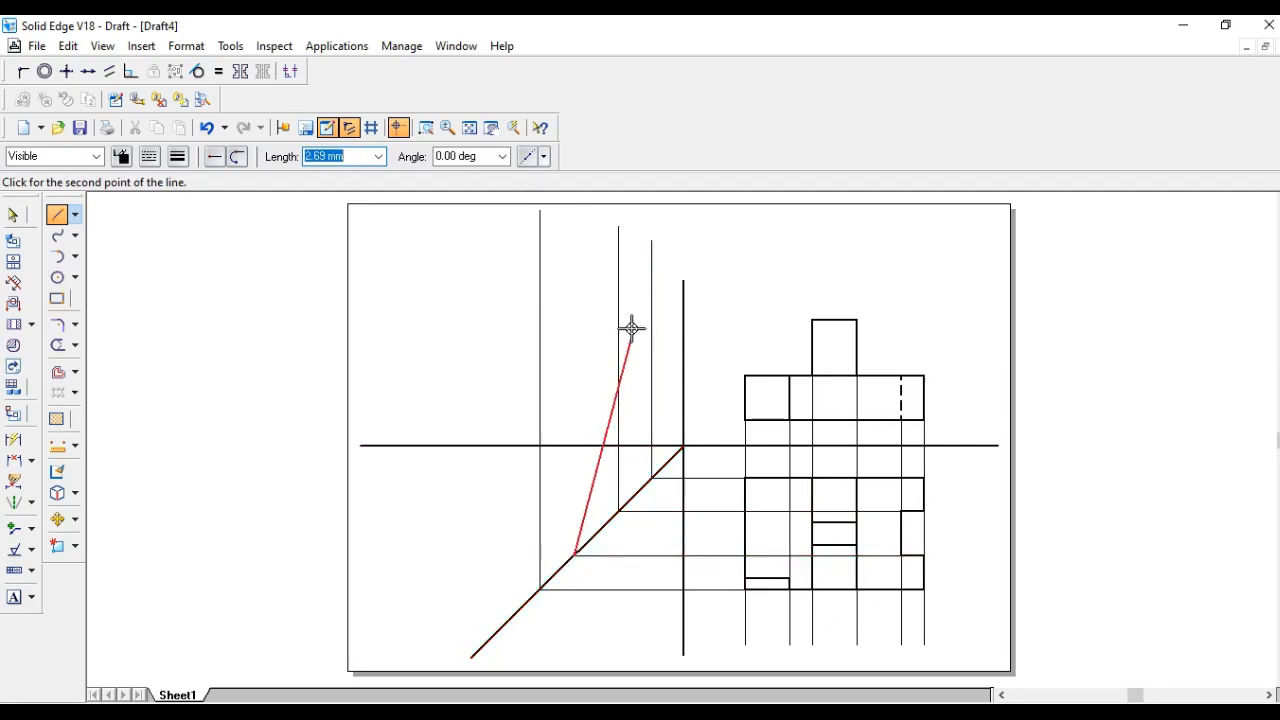
click(575, 228)
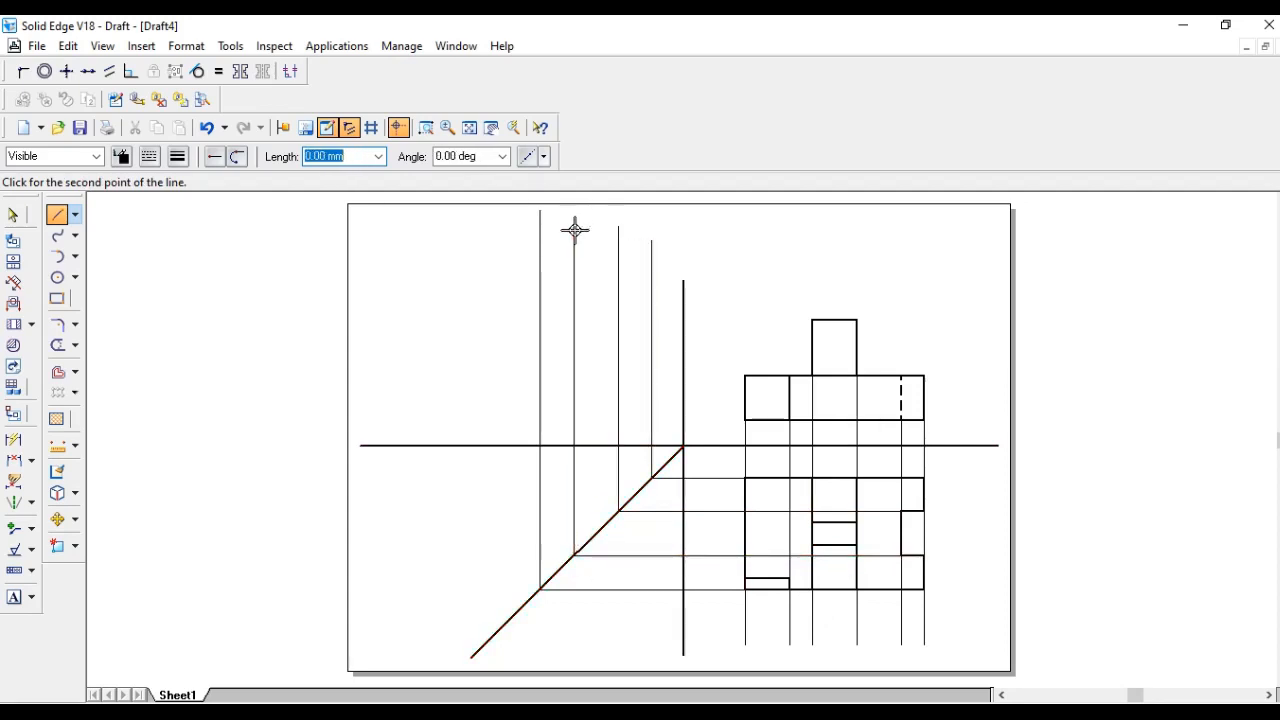
right_click(575, 229)
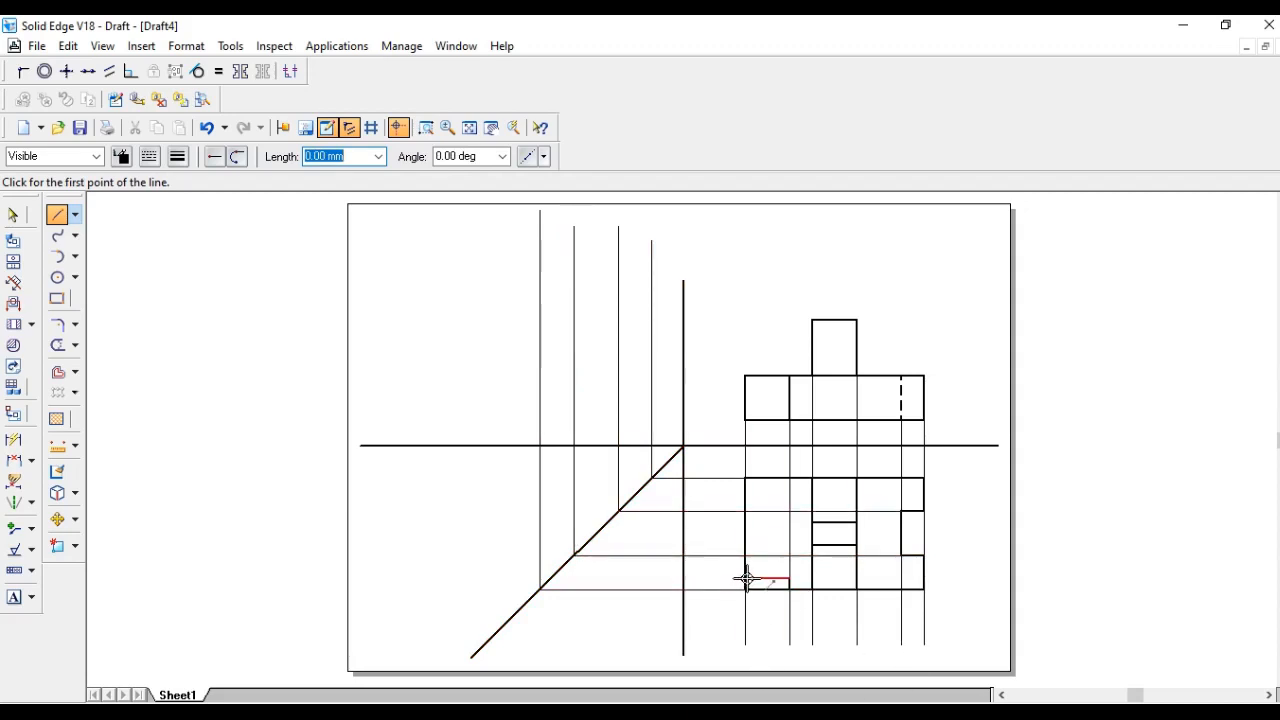
click(788, 578)
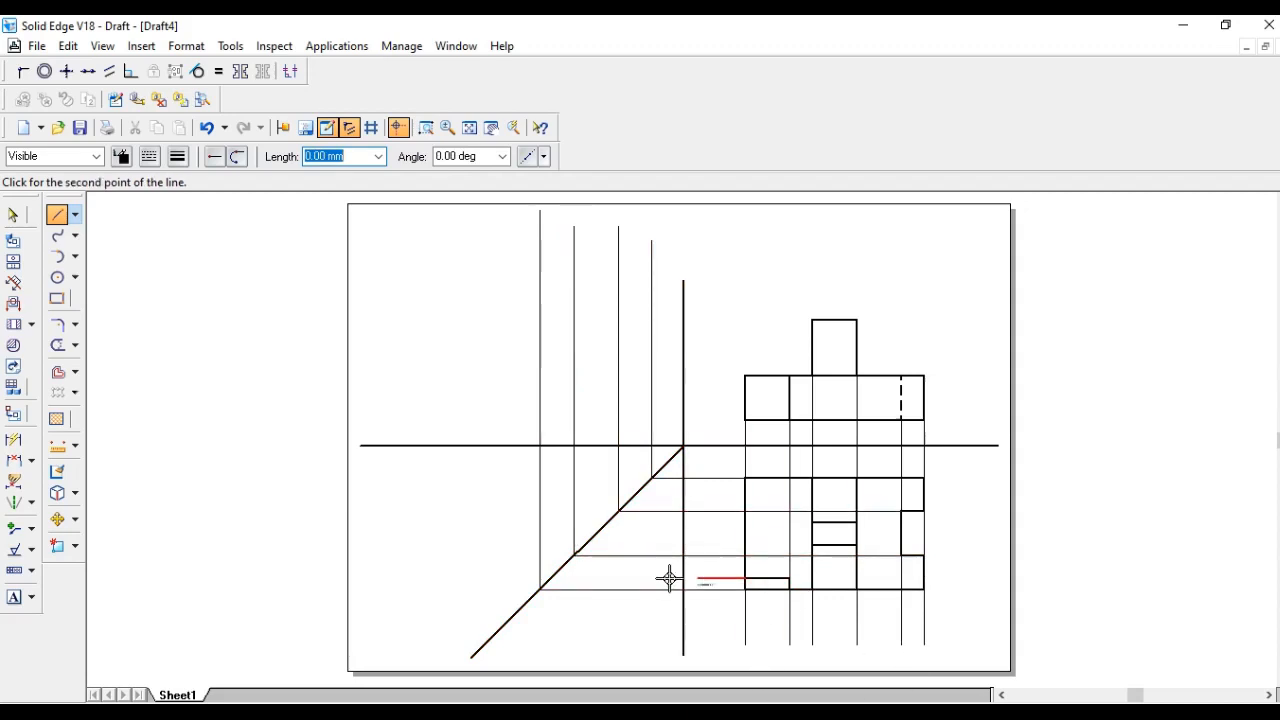
click(552, 577)
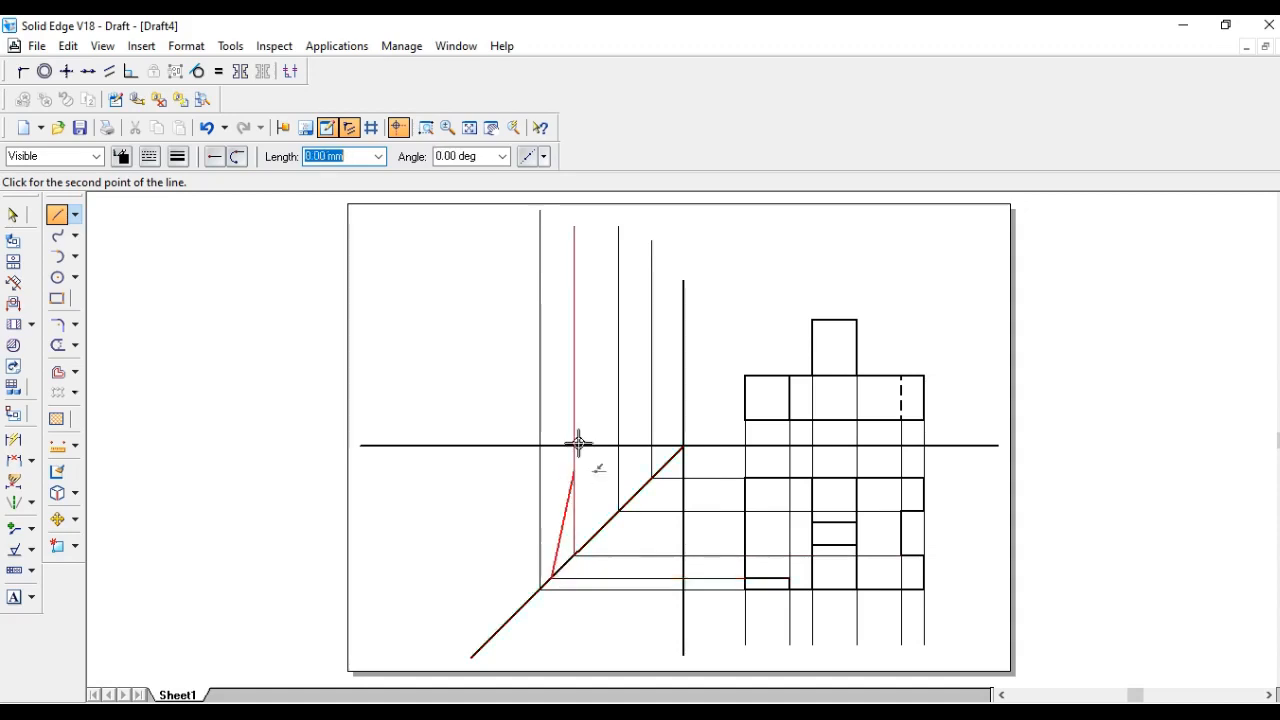
click(553, 228)
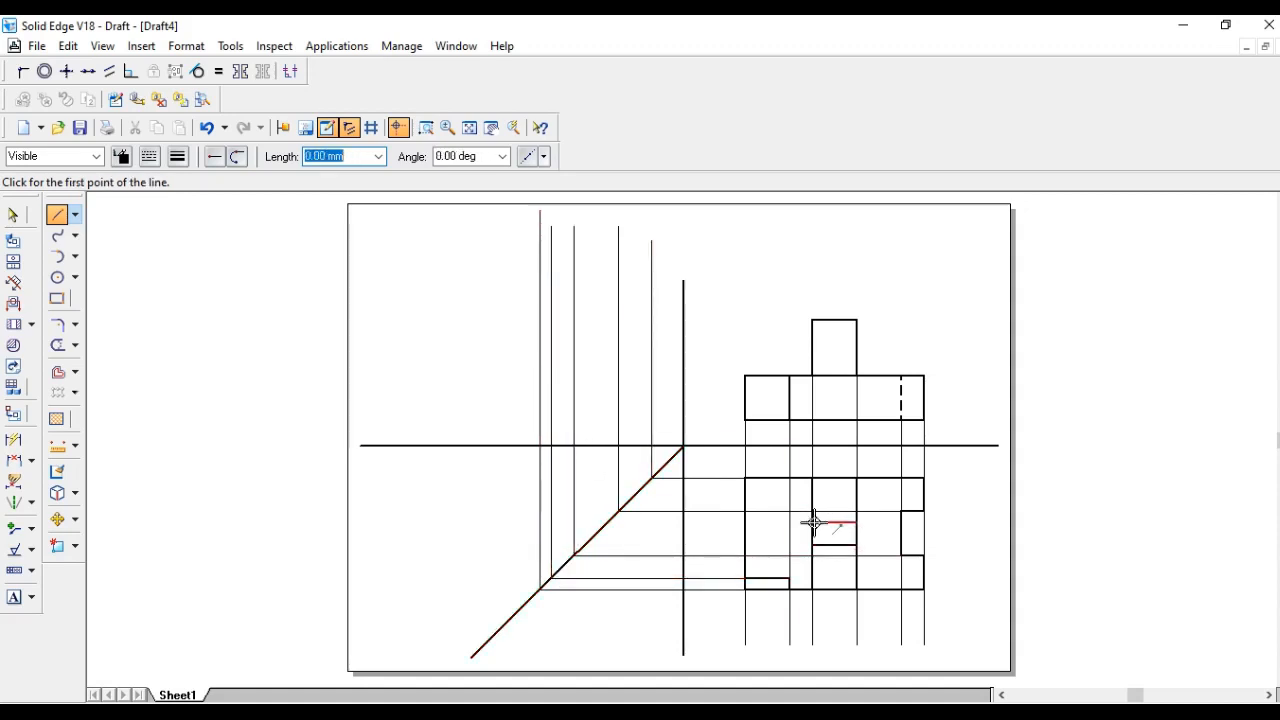
- Project both horizontal edges of the middle step via the miter line upward into the side view area
click(813, 522)
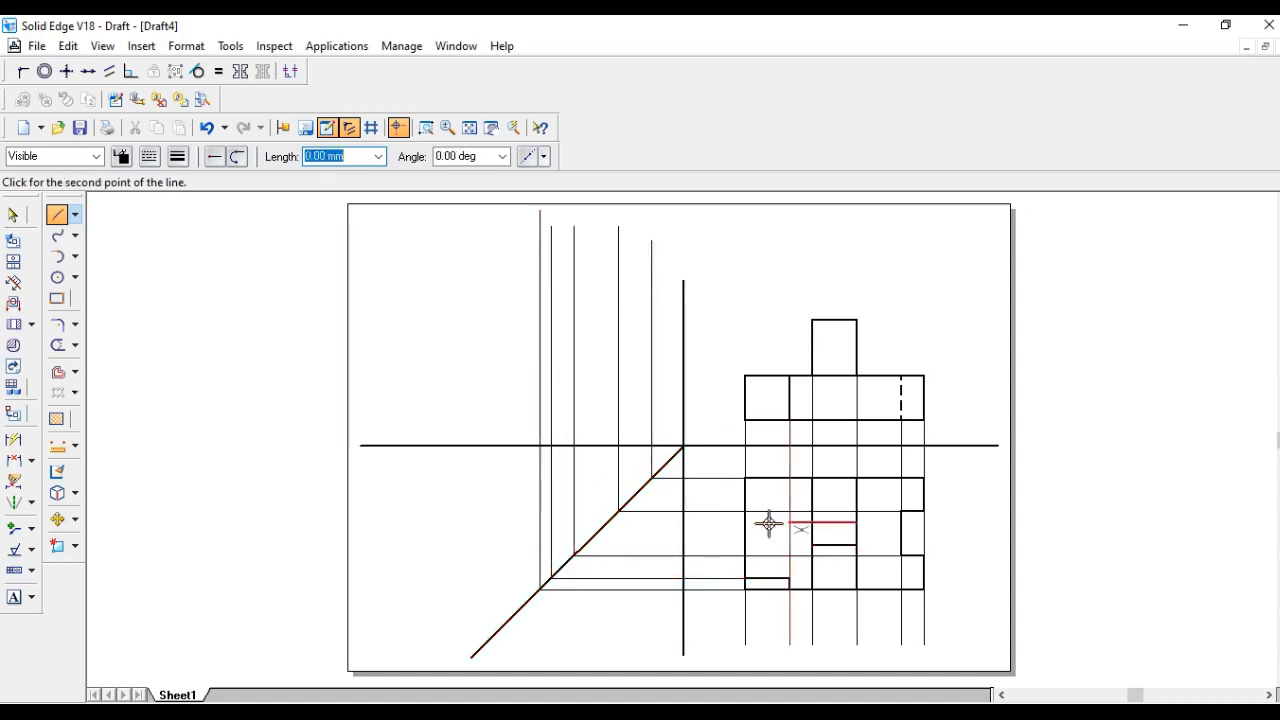
click(608, 522)
click(608, 522)
click(606, 227)
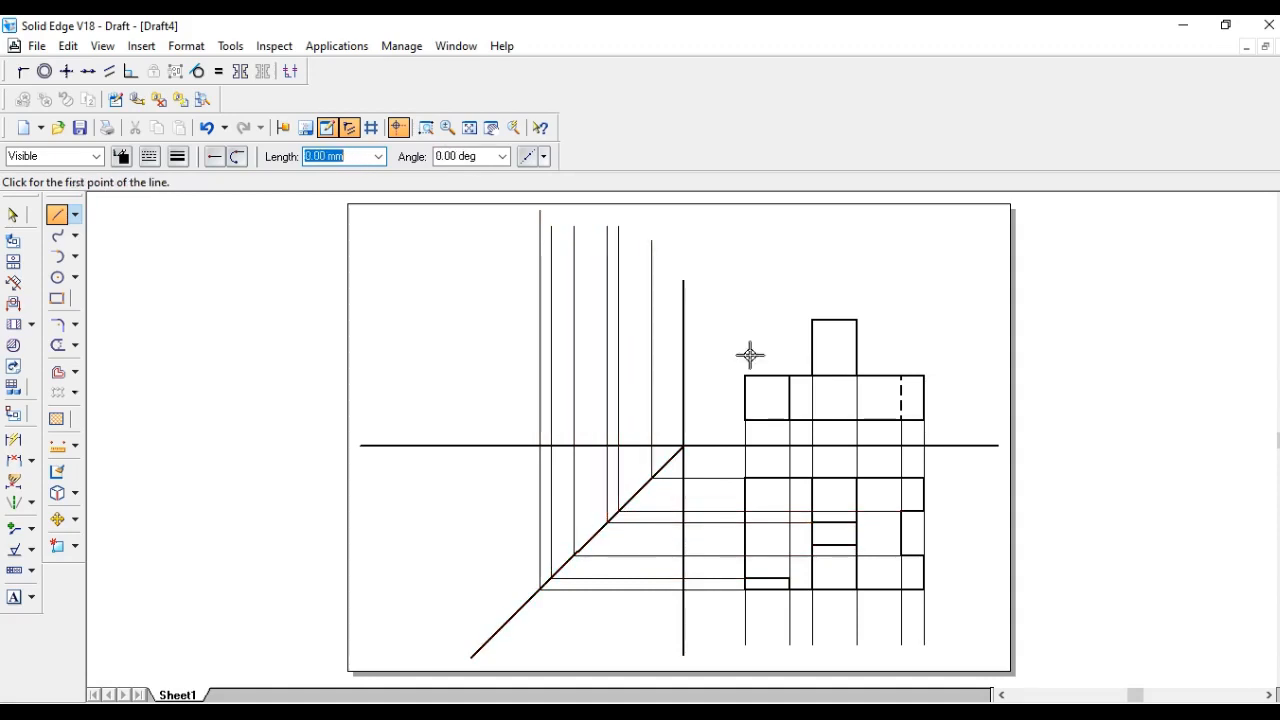
click(811, 545)
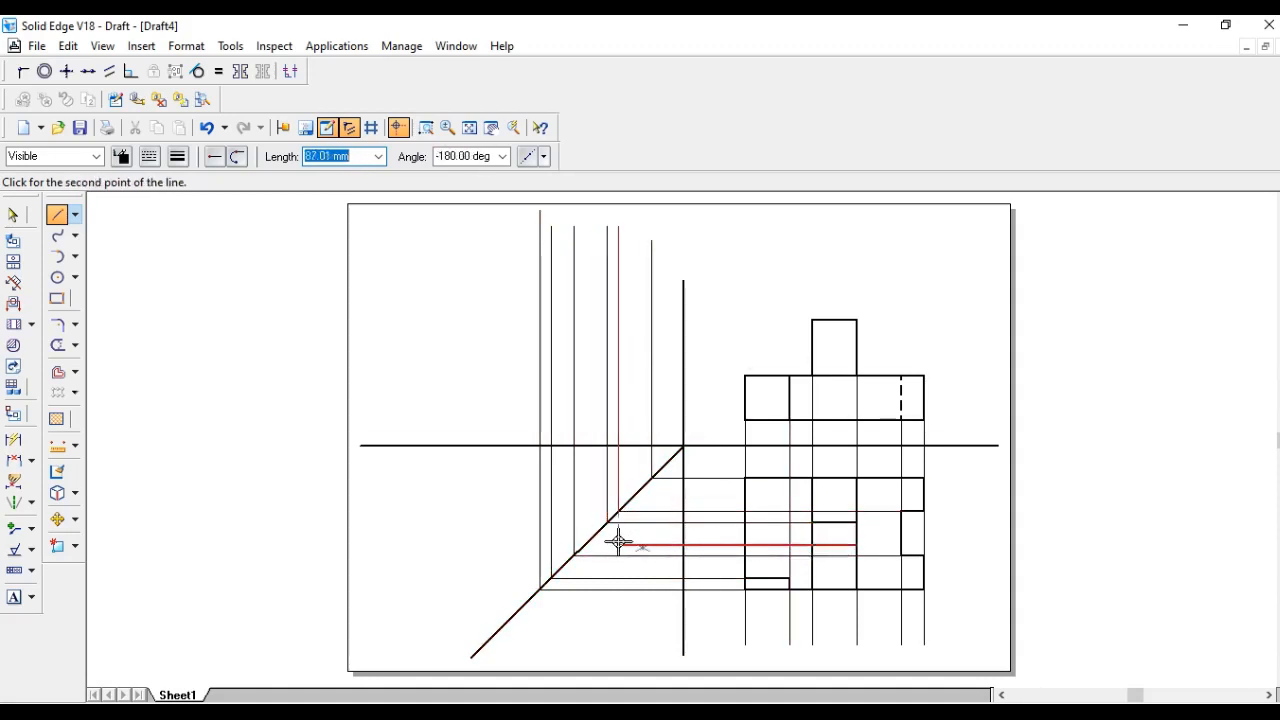
click(585, 545)
click(585, 545)
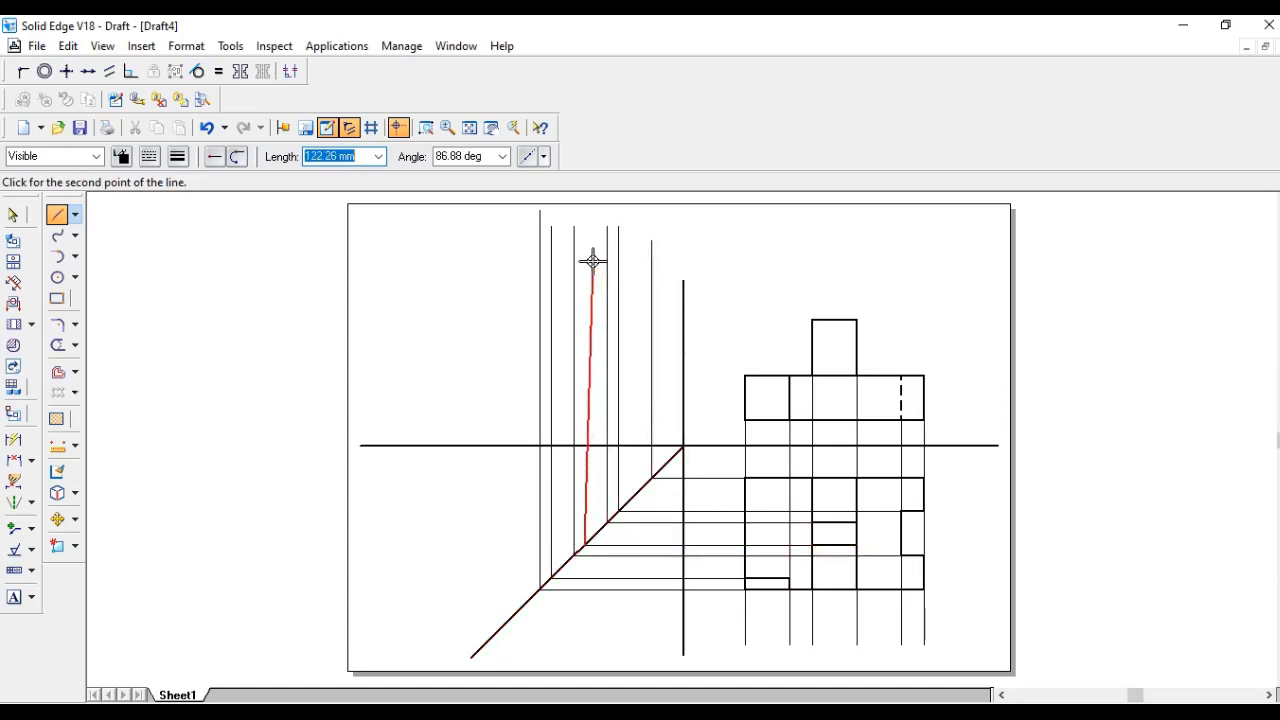
click(585, 220)
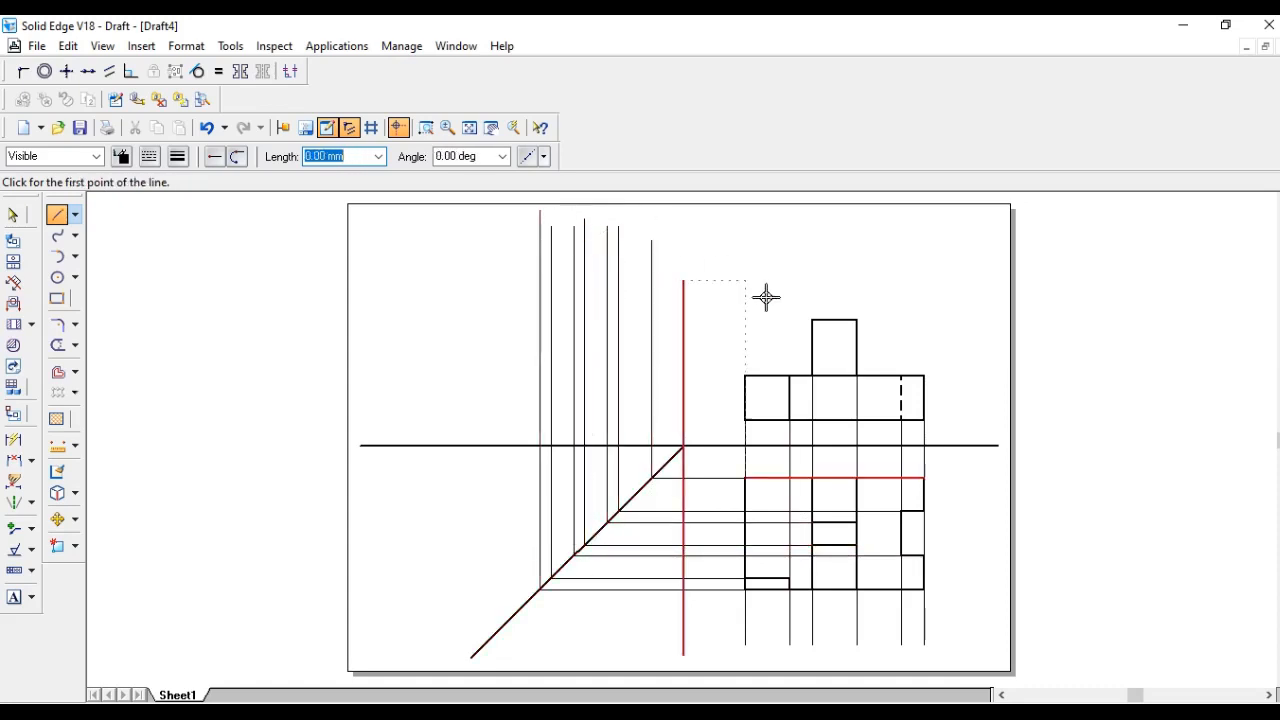
- Project the front view's top, middle and bottom horizontal edges leftward across into the side view area
click(811, 320)
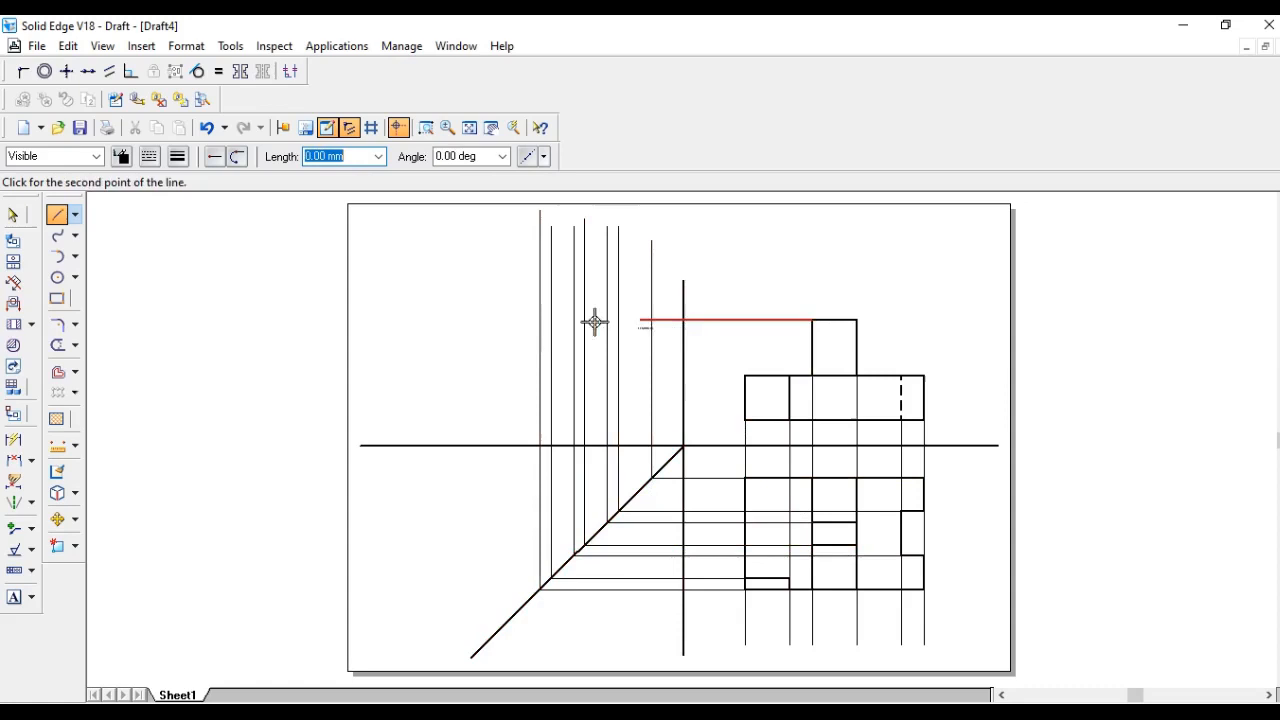
click(430, 320)
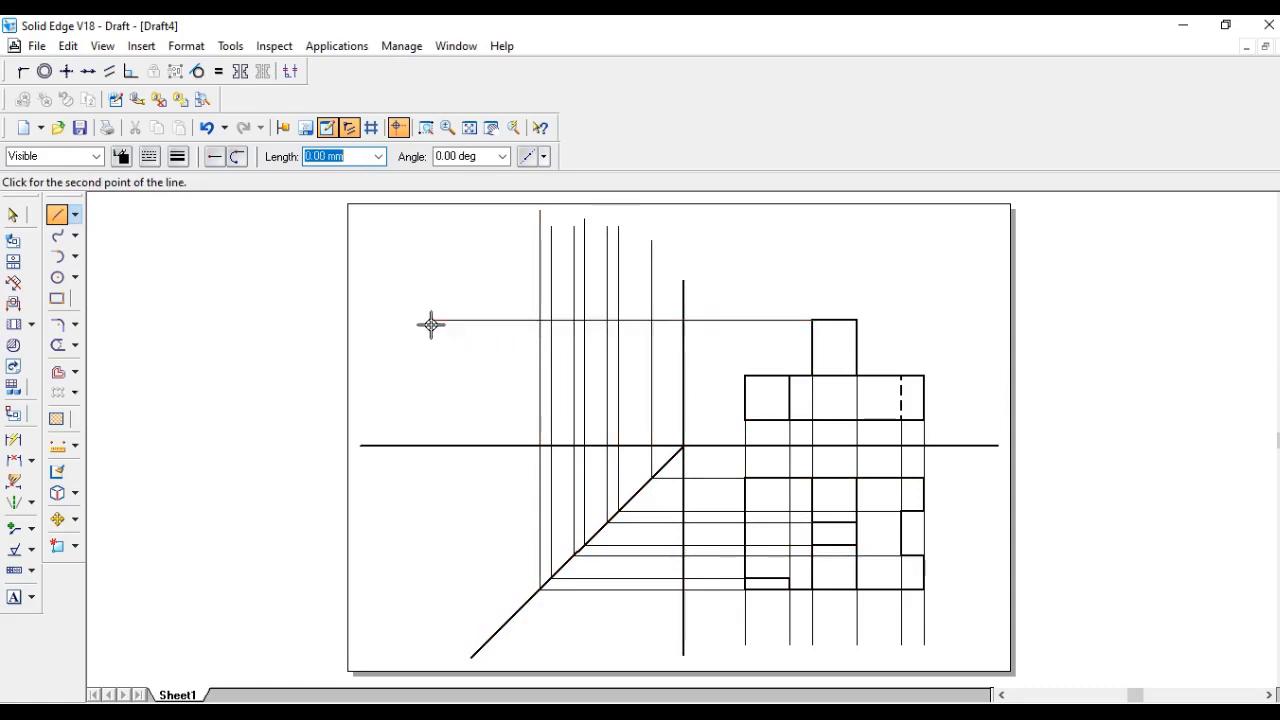
click(744, 376)
click(430, 376)
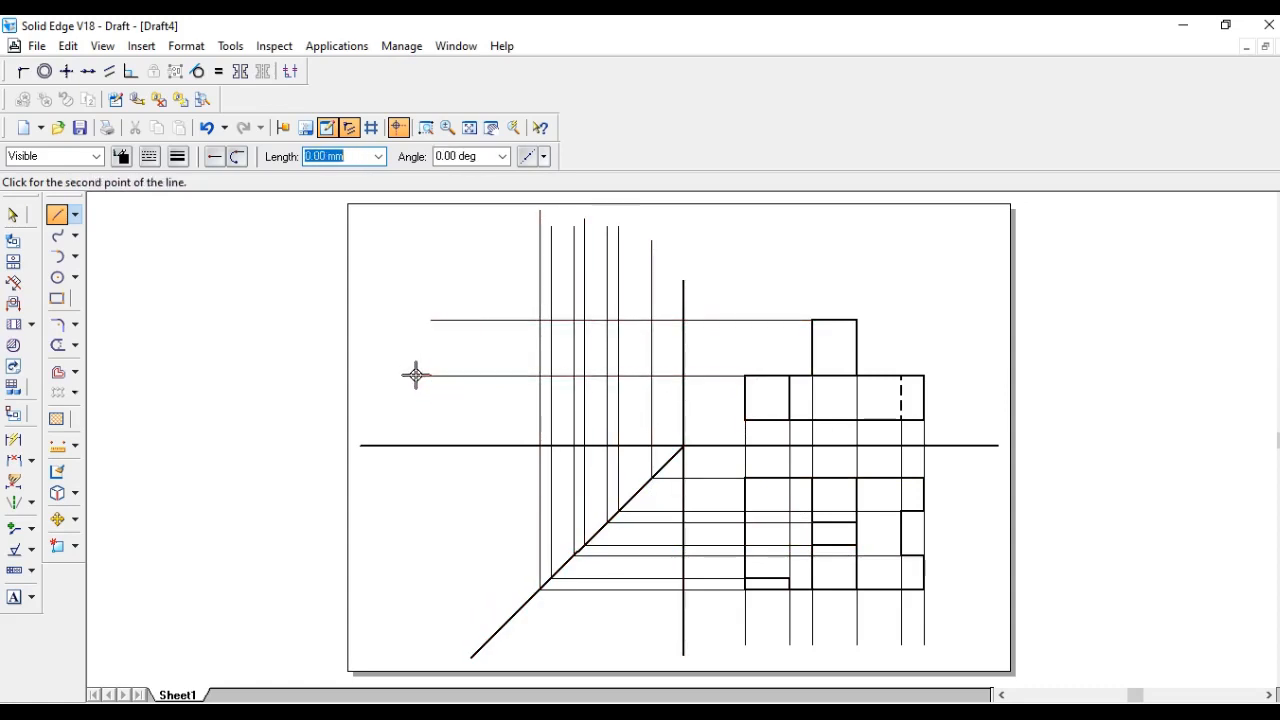
click(416, 375)
click(745, 420)
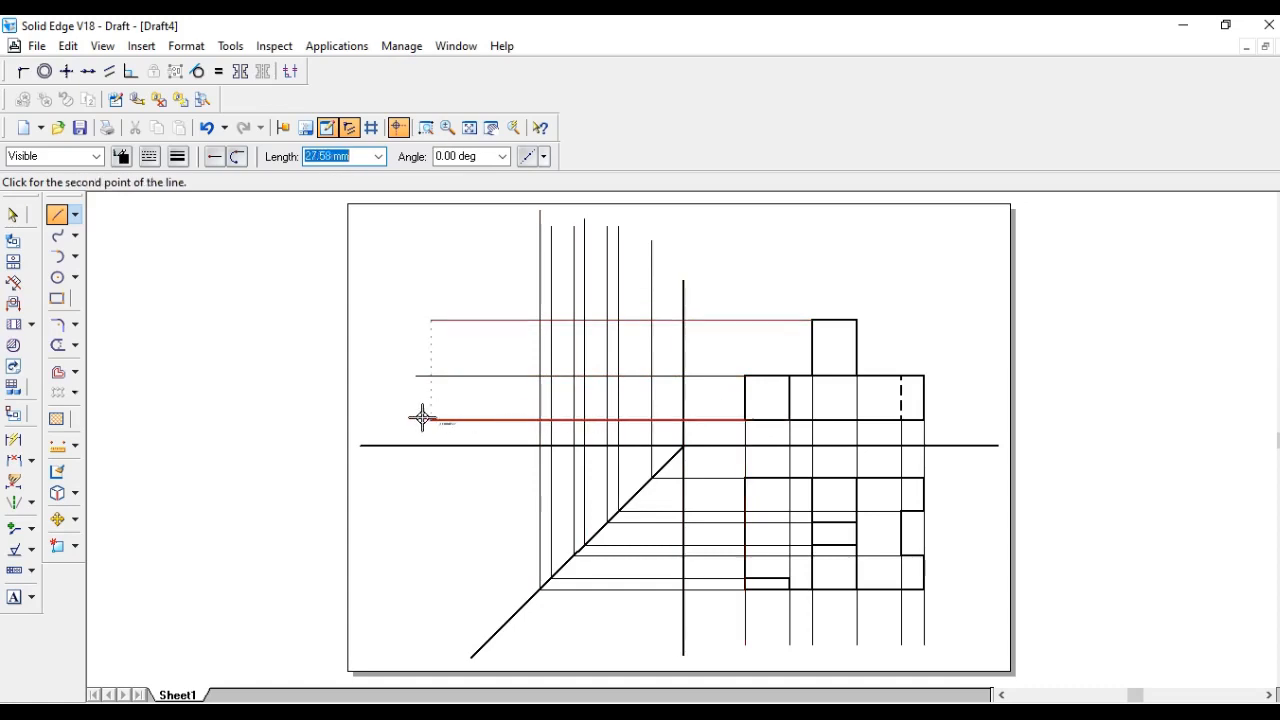
click(405, 420)
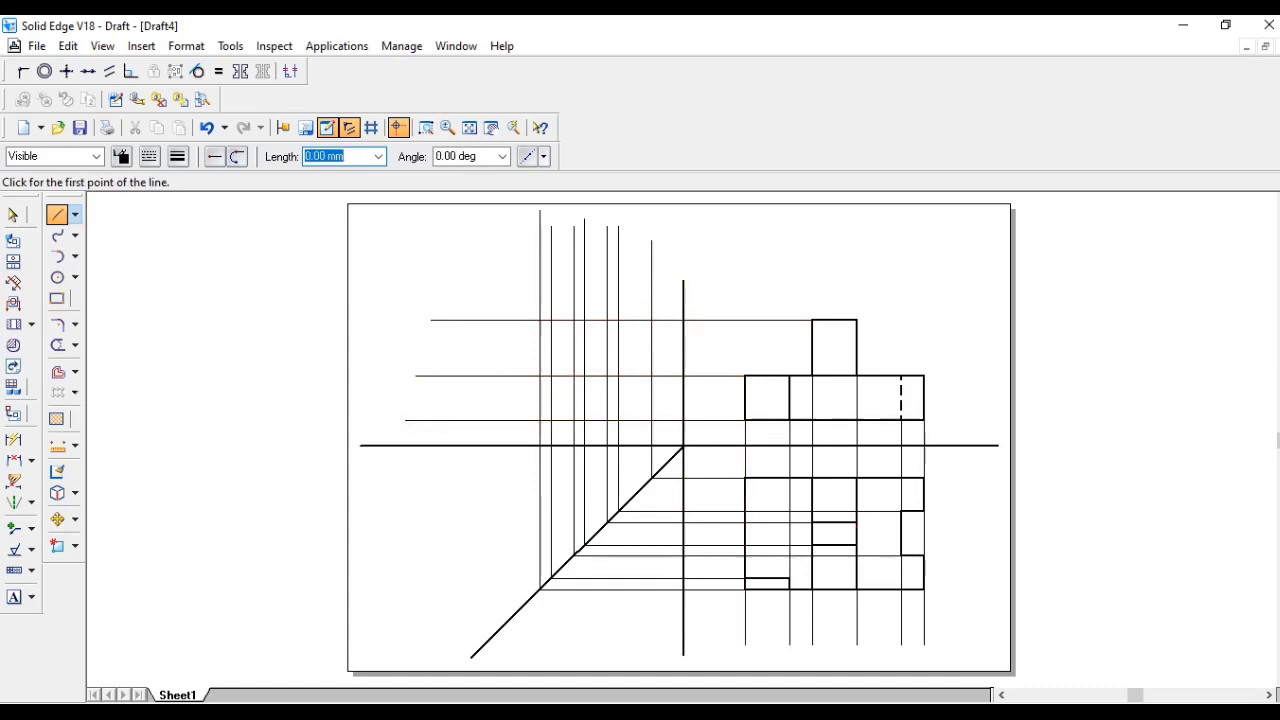
- Check the reference image, then draw the side view's 50 mm bottom edge and 20 mm left edge along the projection lines
key(alt+Tab)
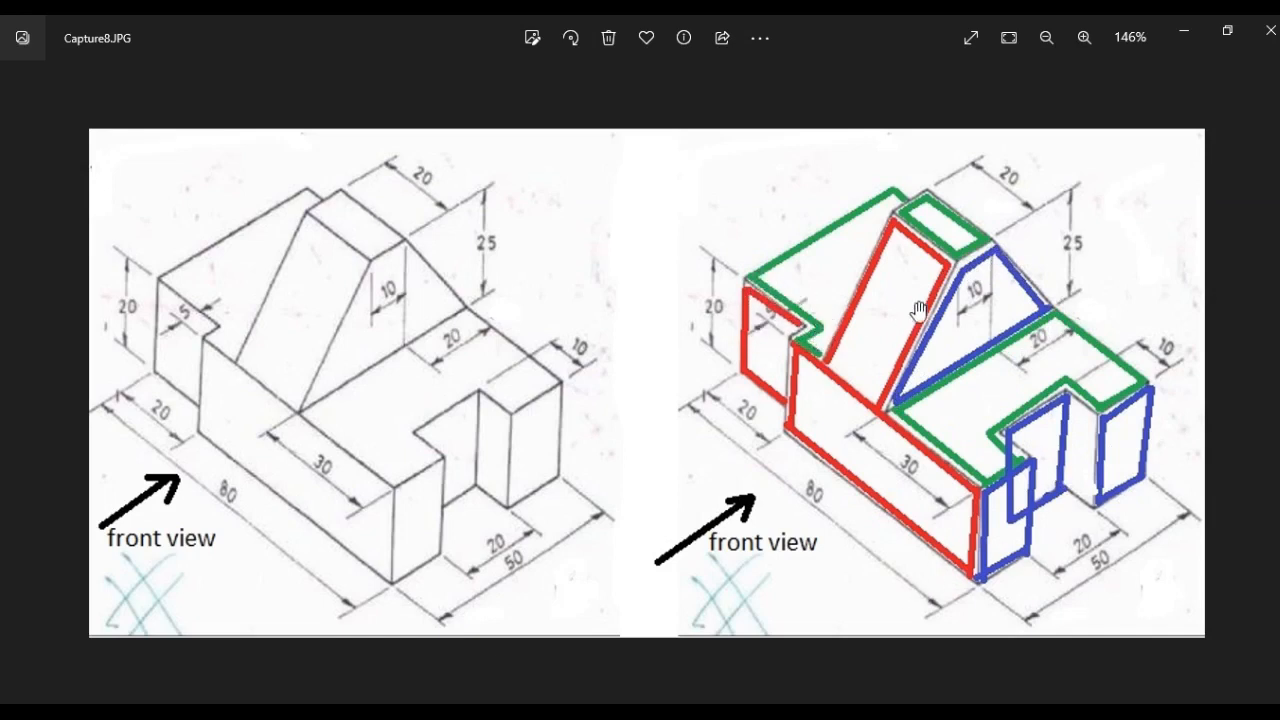
click(1175, 35)
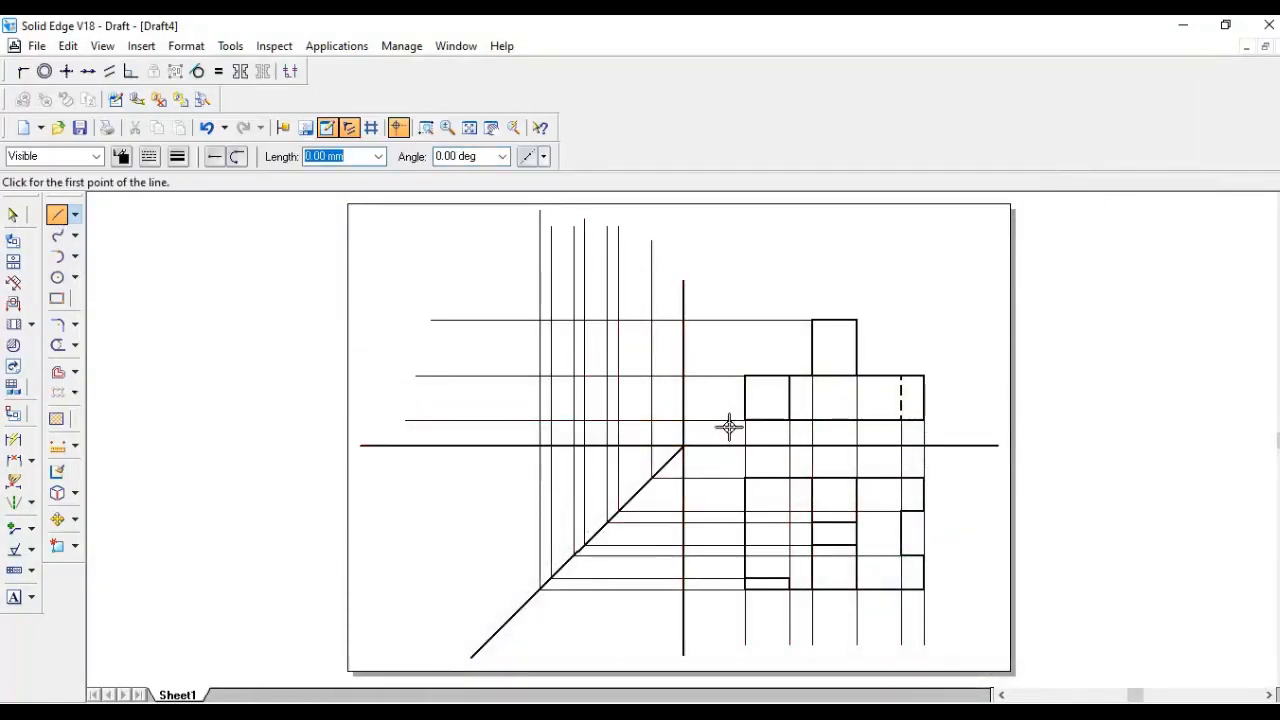
click(651, 420)
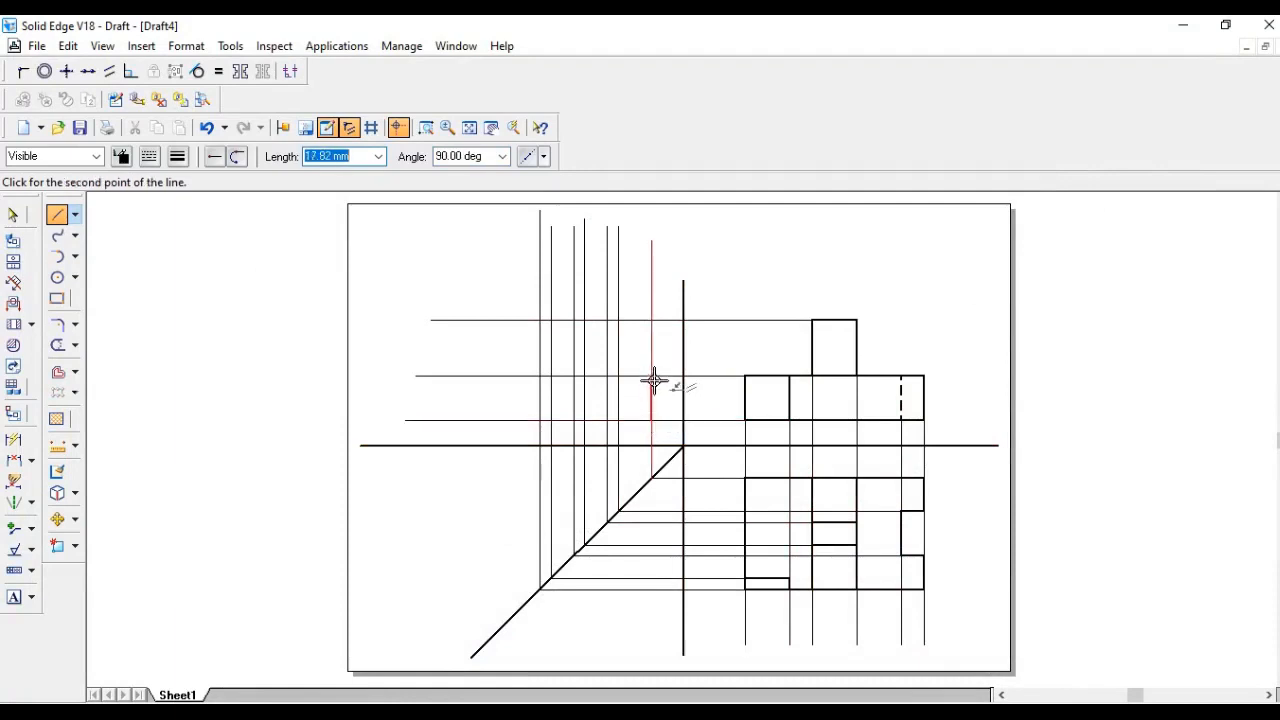
click(654, 382)
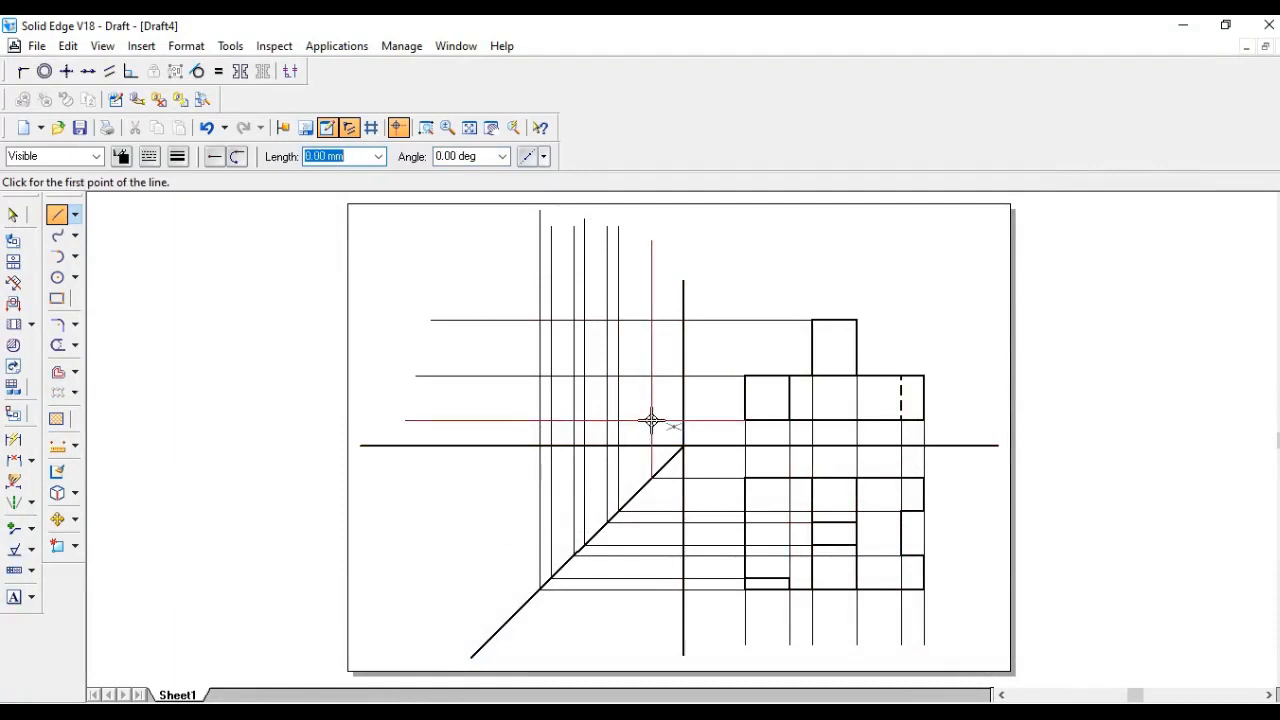
click(651, 420)
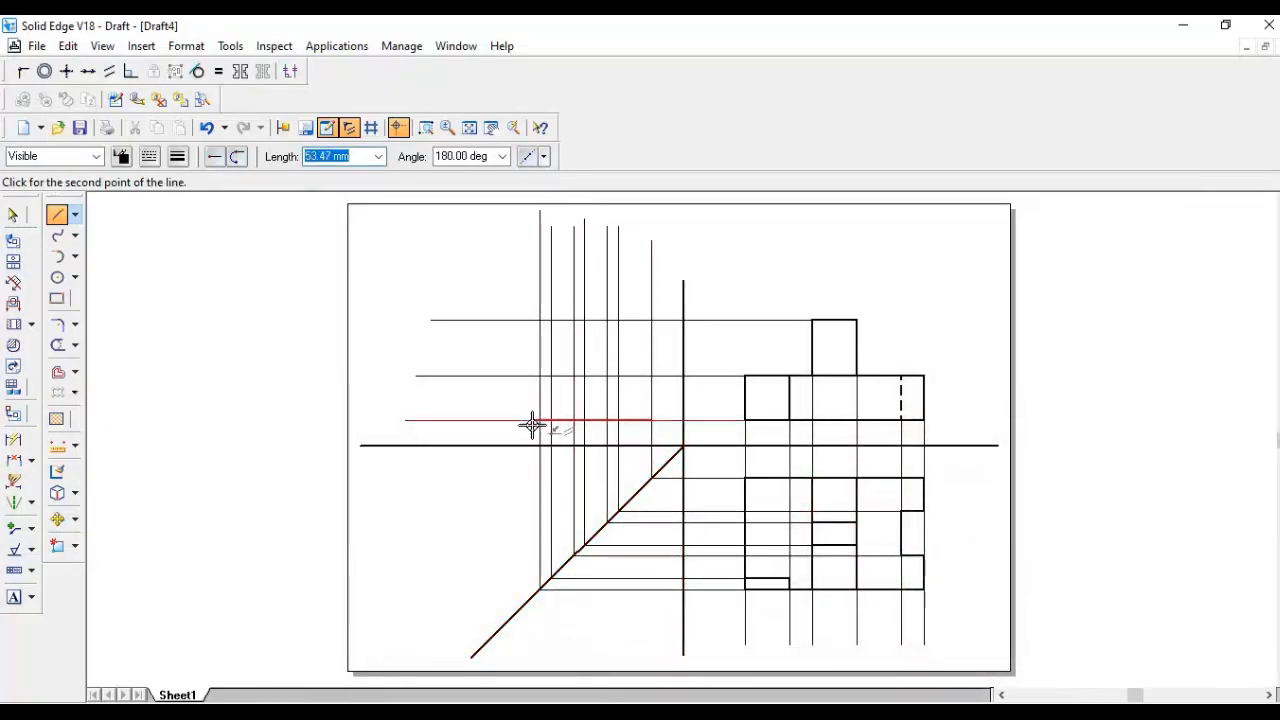
text(5)
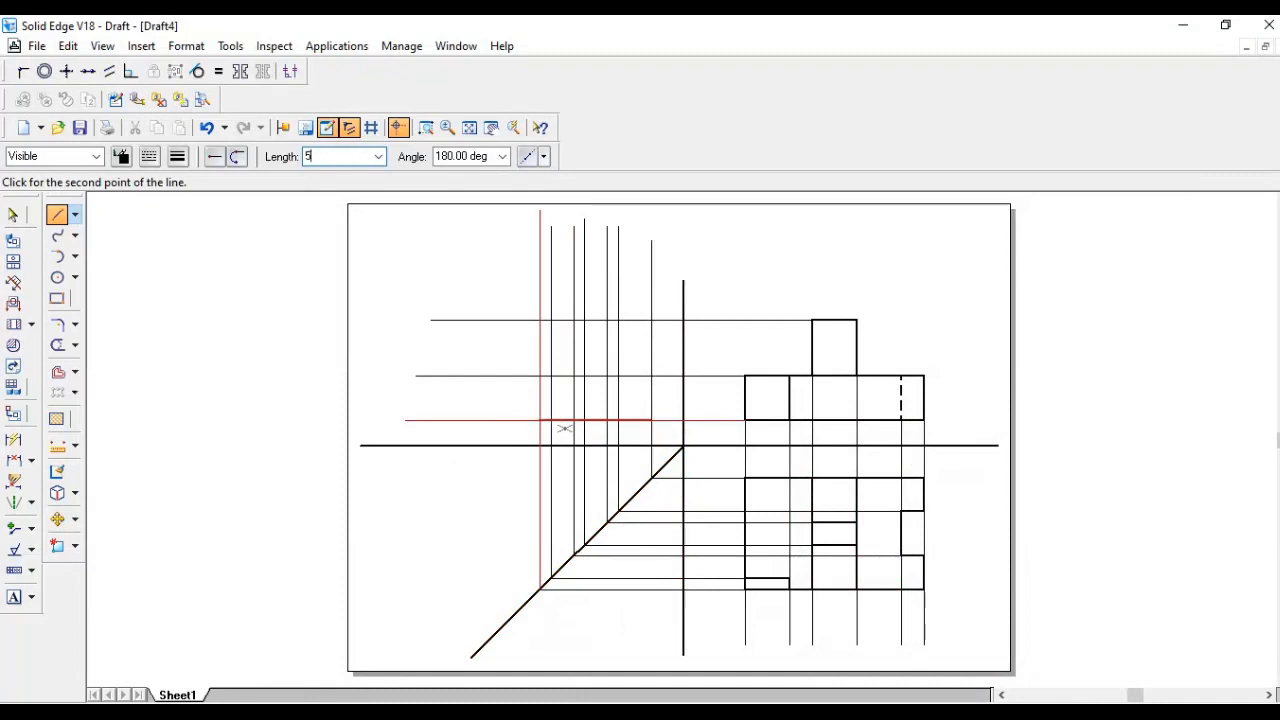
text(0)
key(Return)
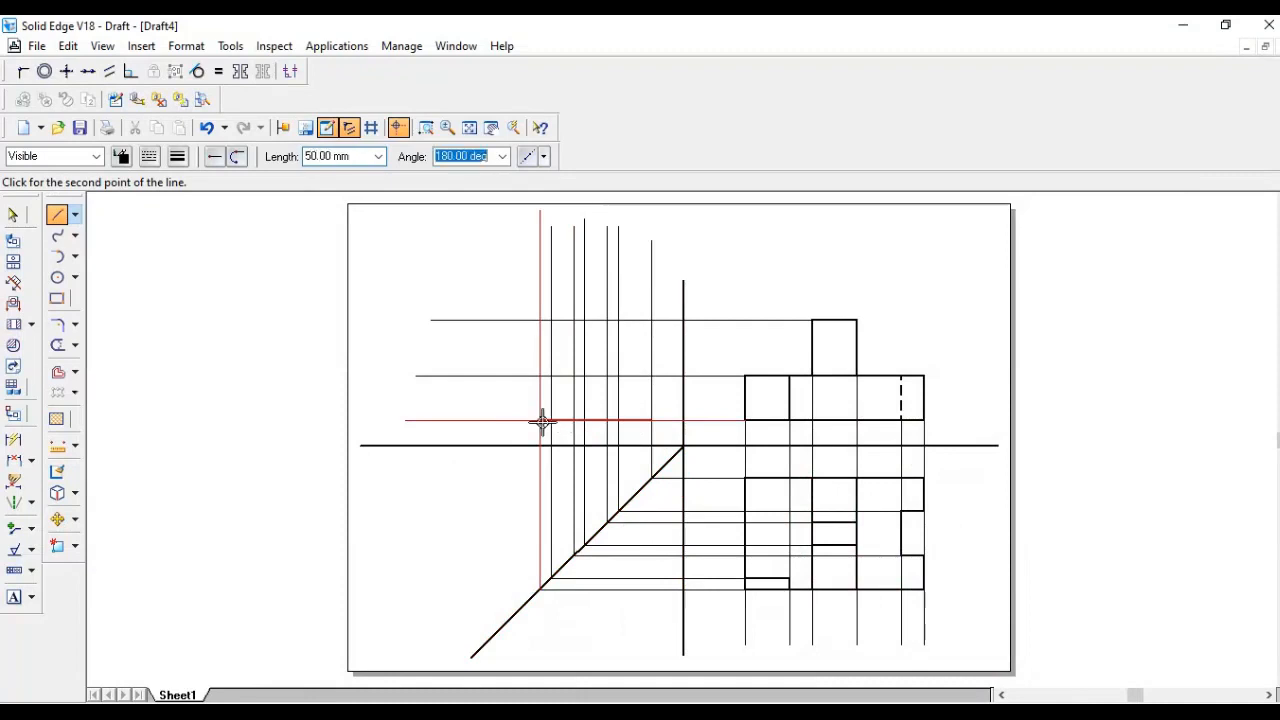
click(539, 421)
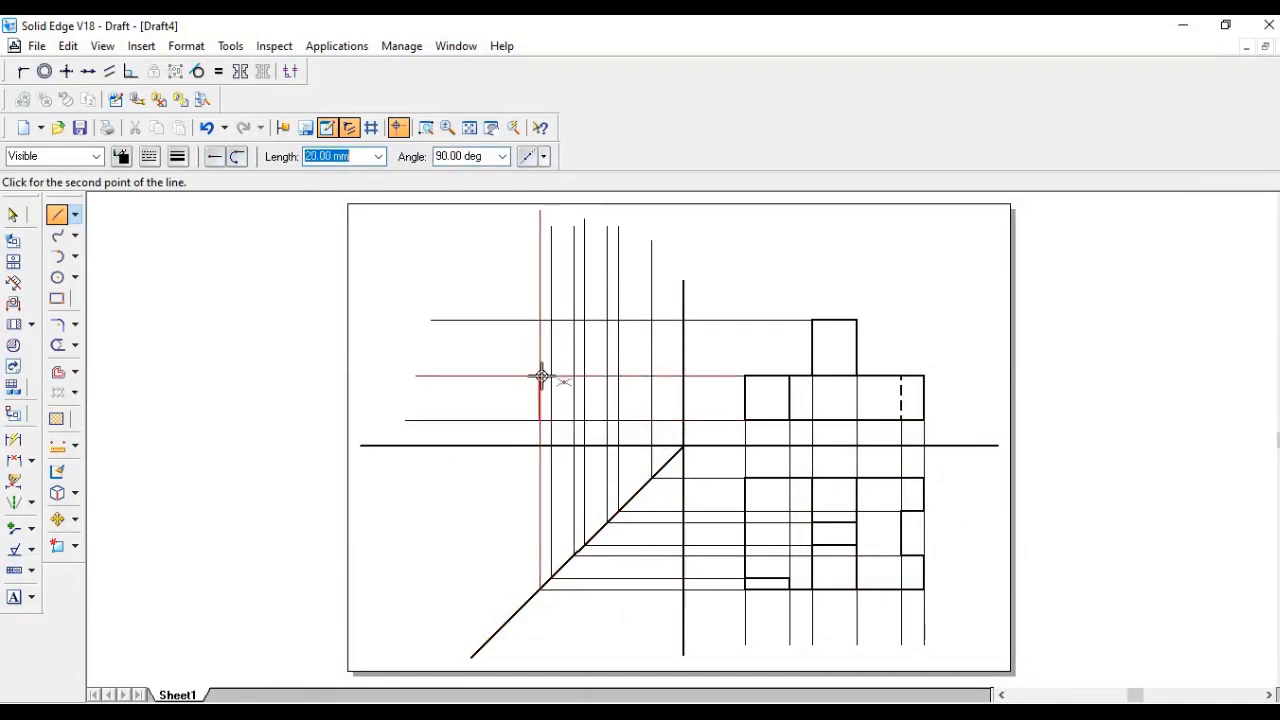
click(540, 376)
- Change the side view's bottom edge to a 0.50 mm line width and set the line tool to 0.50 mm
click(13, 214)
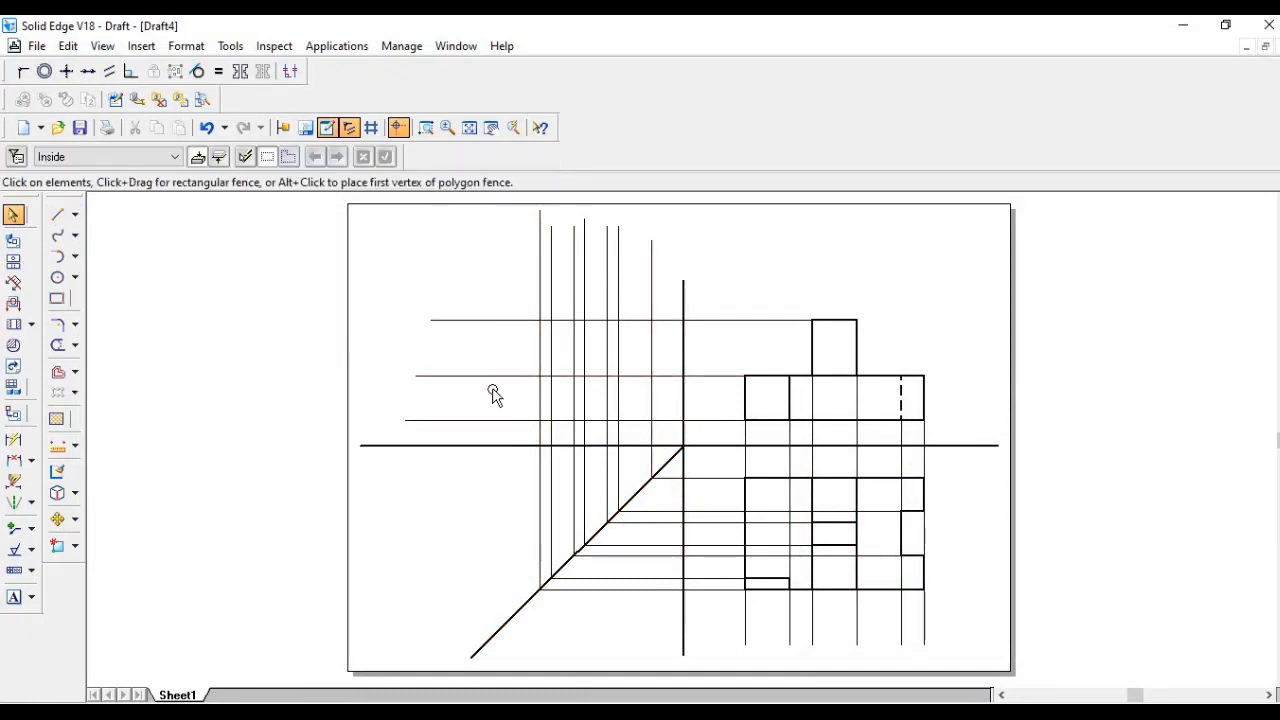
click(569, 421)
click(179, 157)
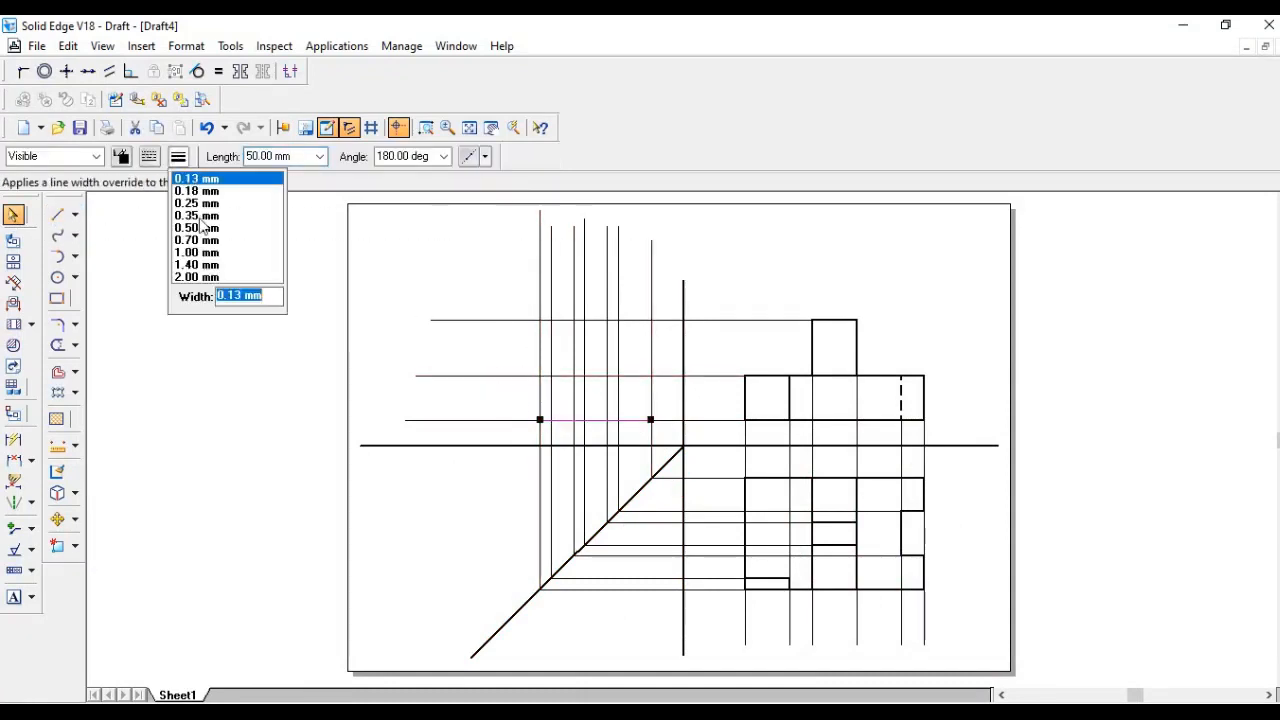
click(208, 228)
click(55, 222)
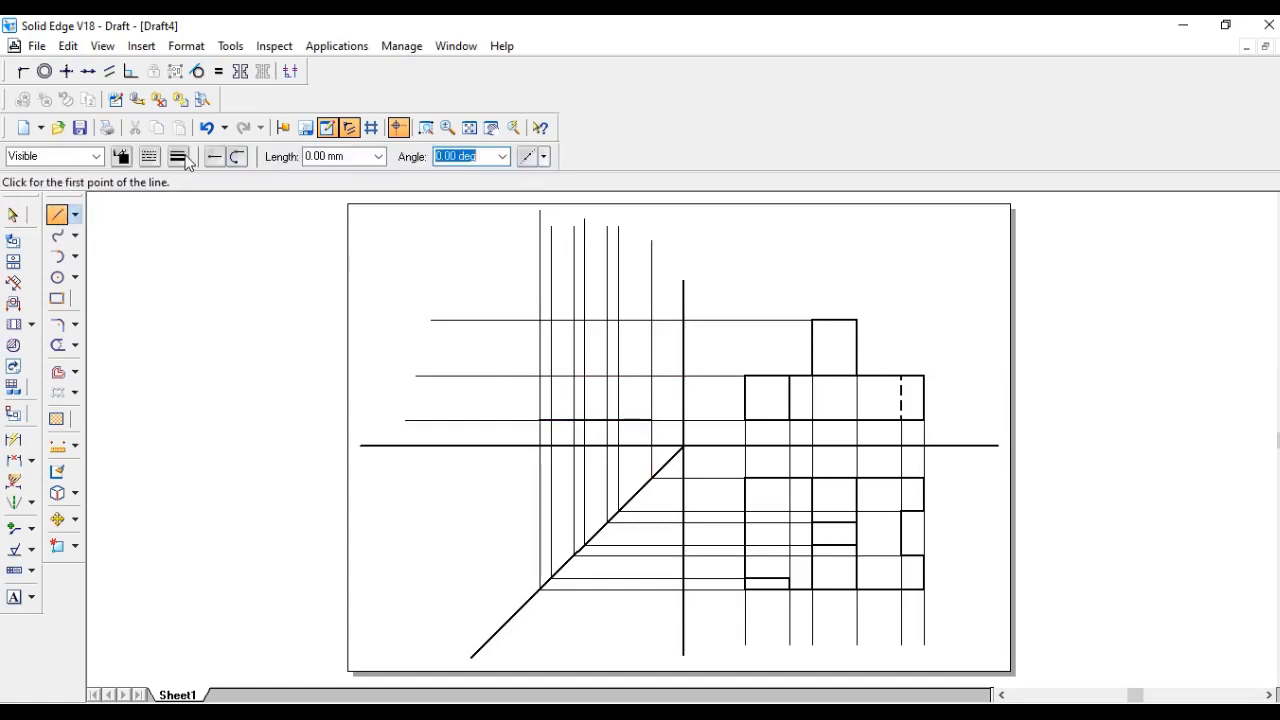
click(178, 157)
click(194, 226)
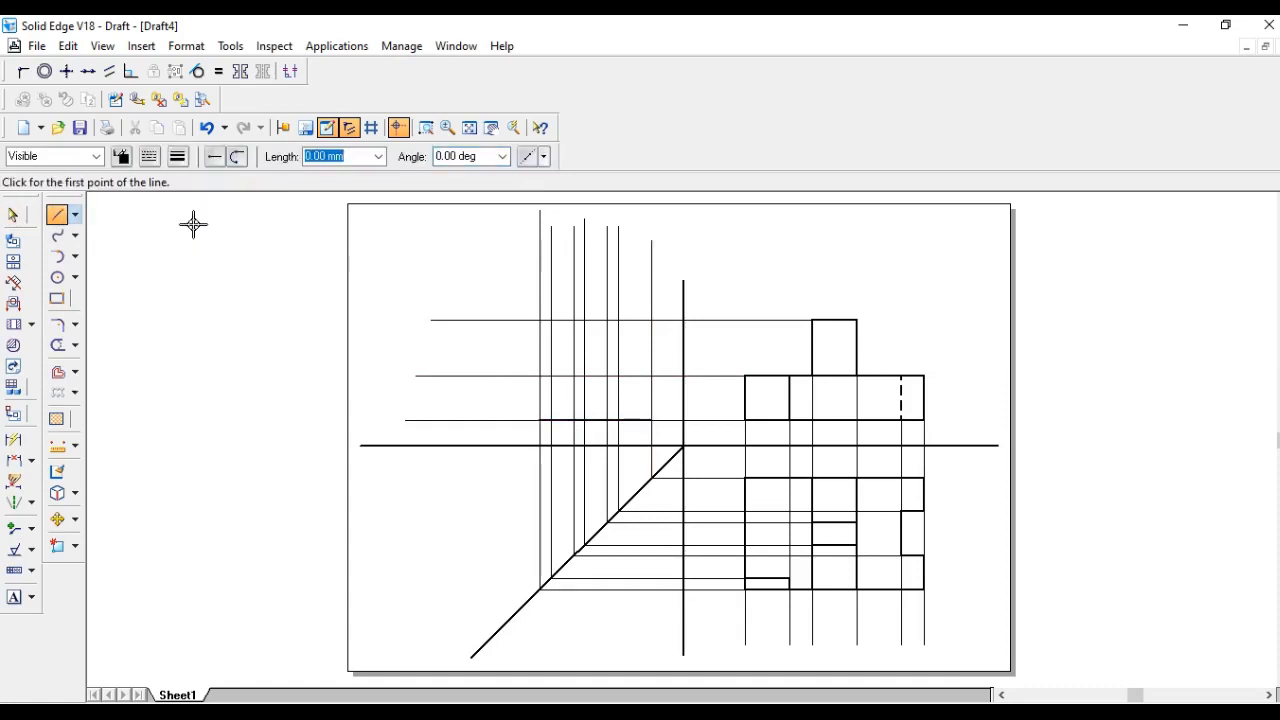
- Retrace the side view's 20 mm left edge and a 15 mm top edge with the thick line
click(540, 421)
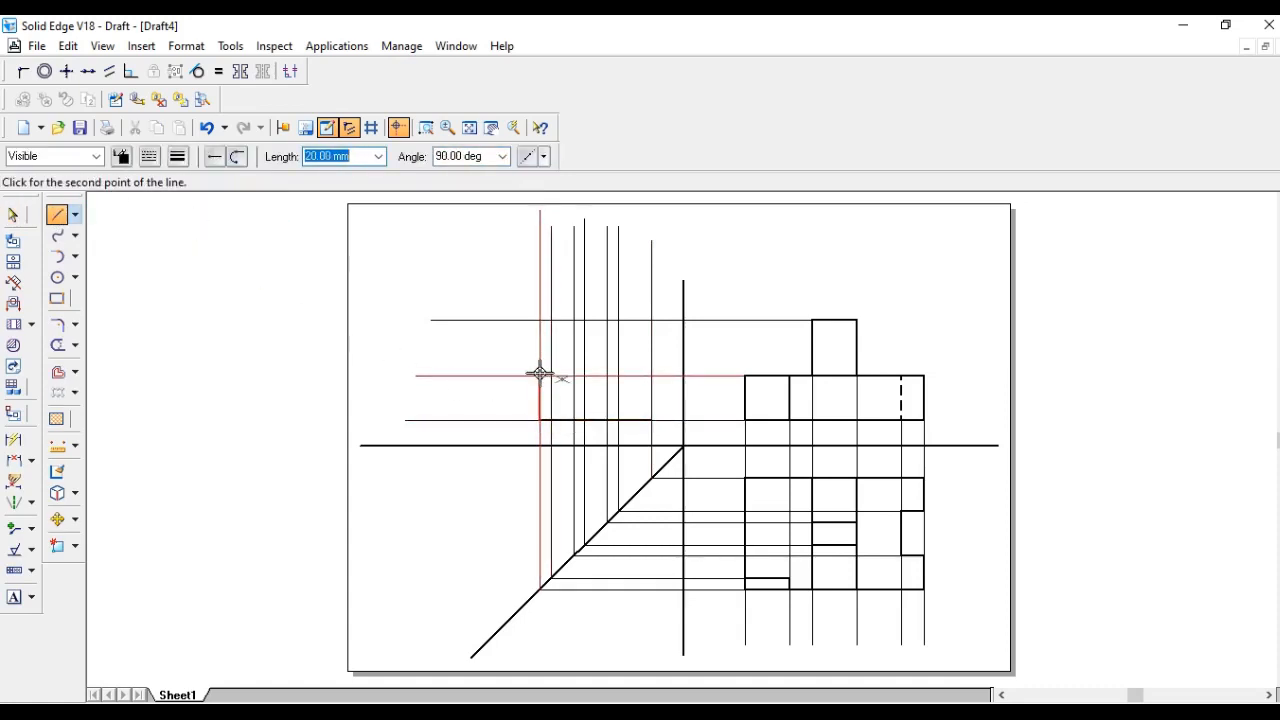
click(540, 374)
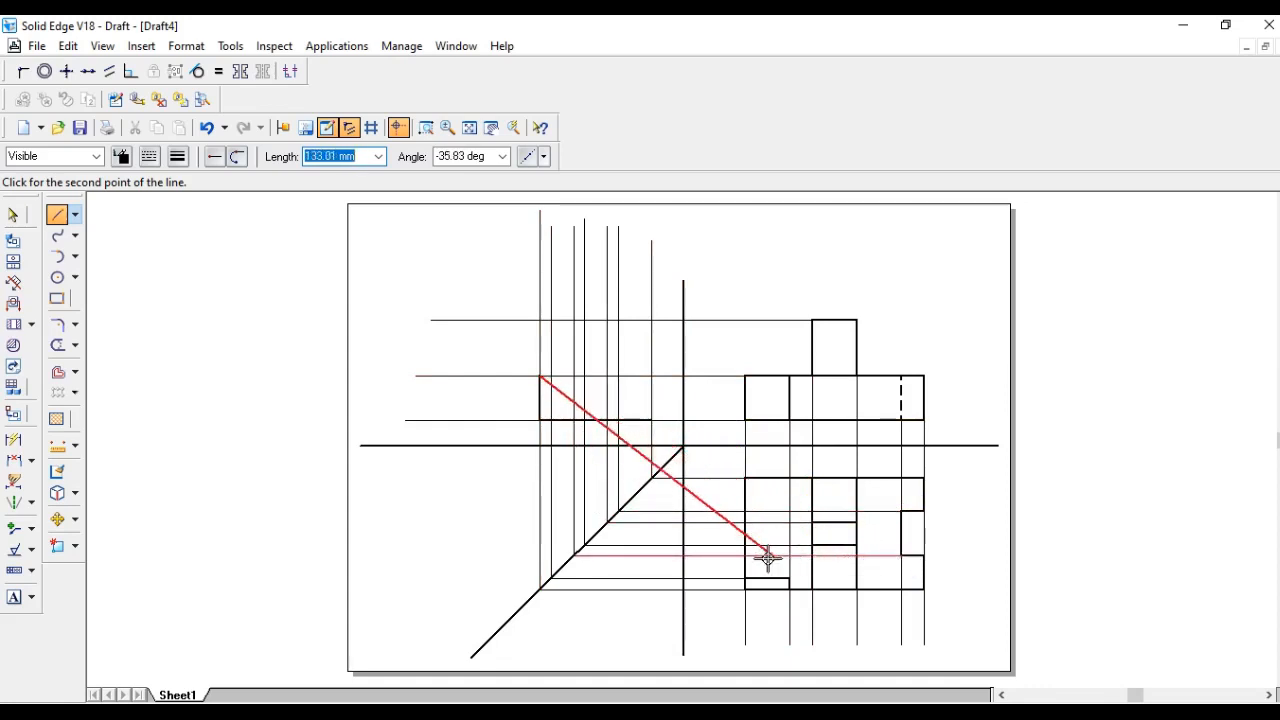
click(575, 376)
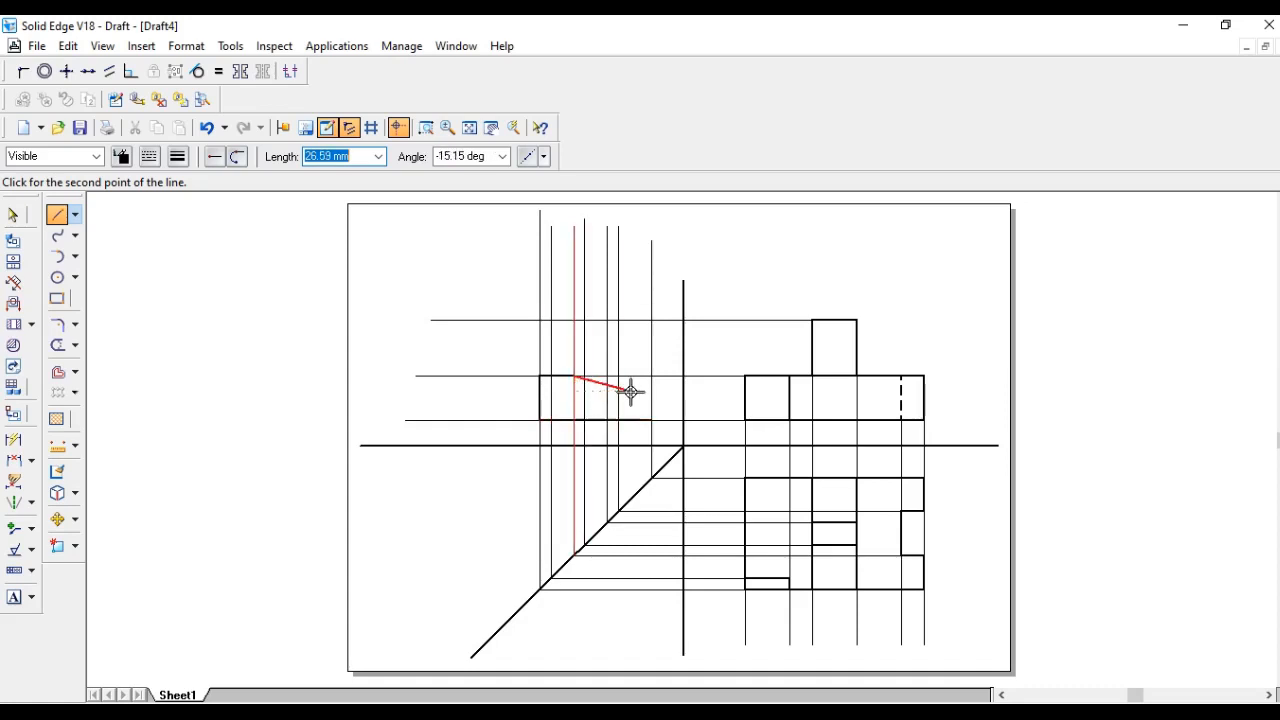
key(Escape)
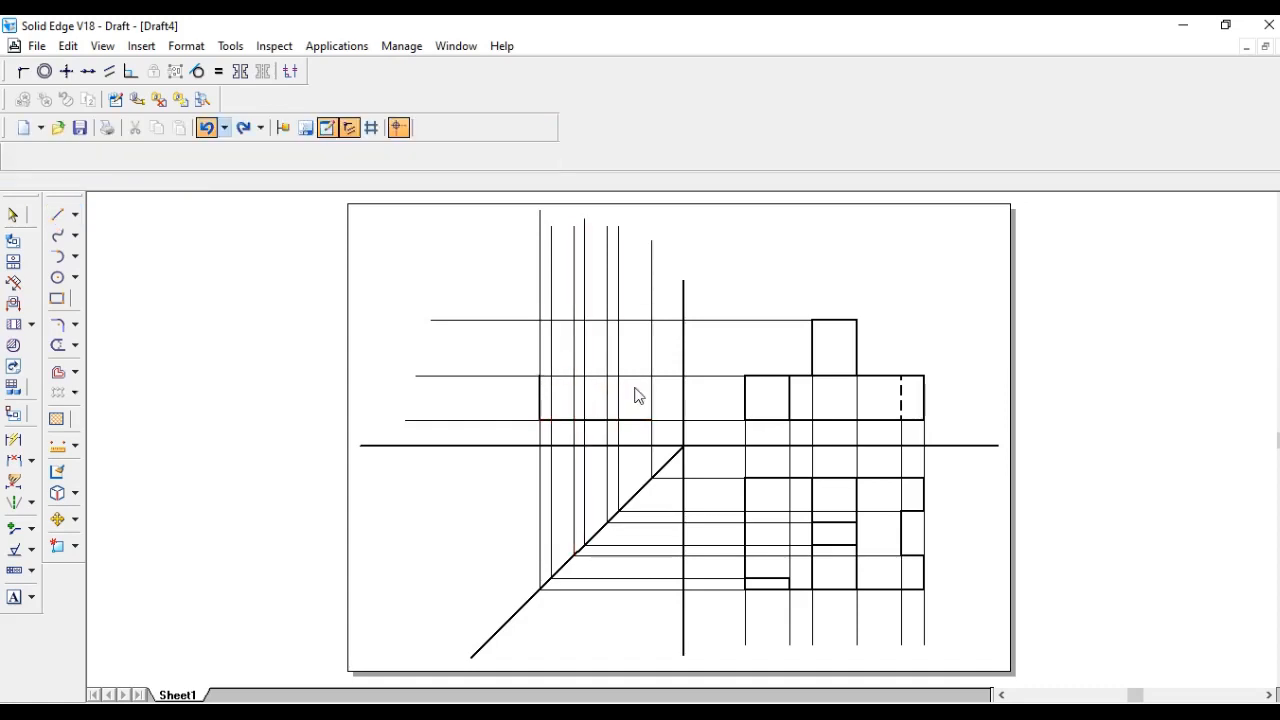
- Redraw the 15 mm top edge starting from the side view's upper left corner
click(56, 216)
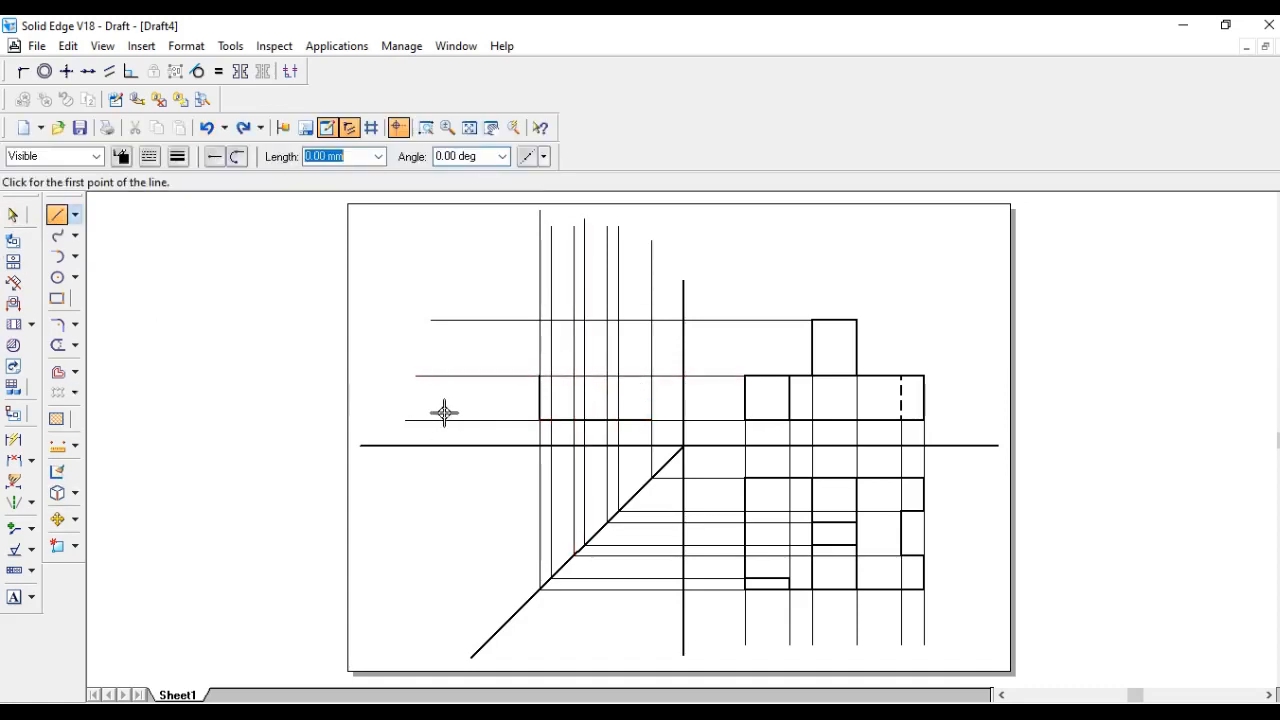
click(539, 376)
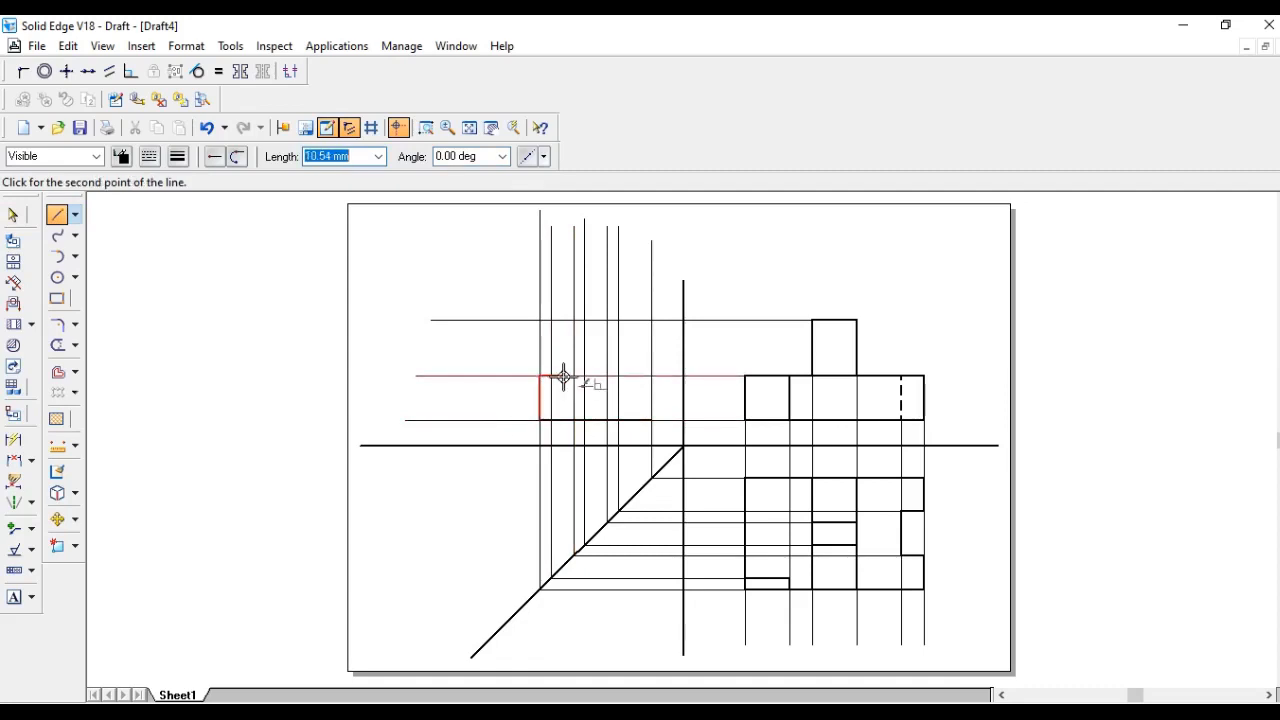
text(15)
key(Tab)
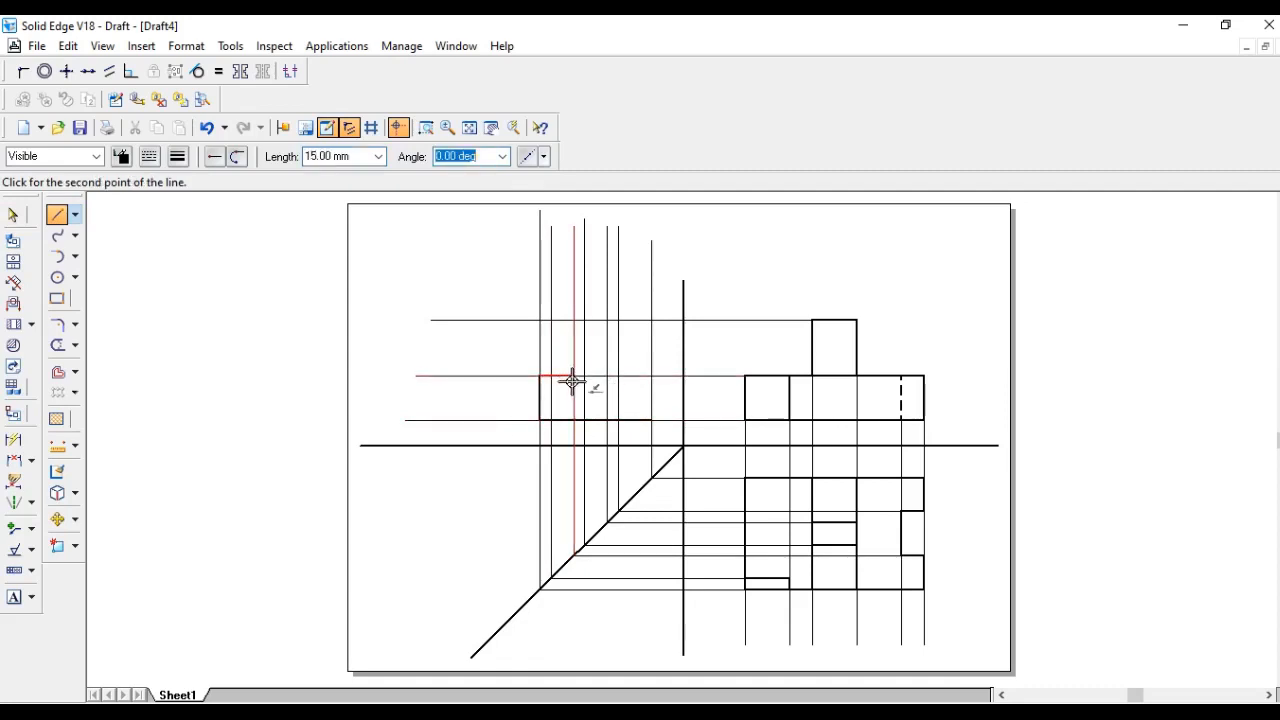
click(576, 377)
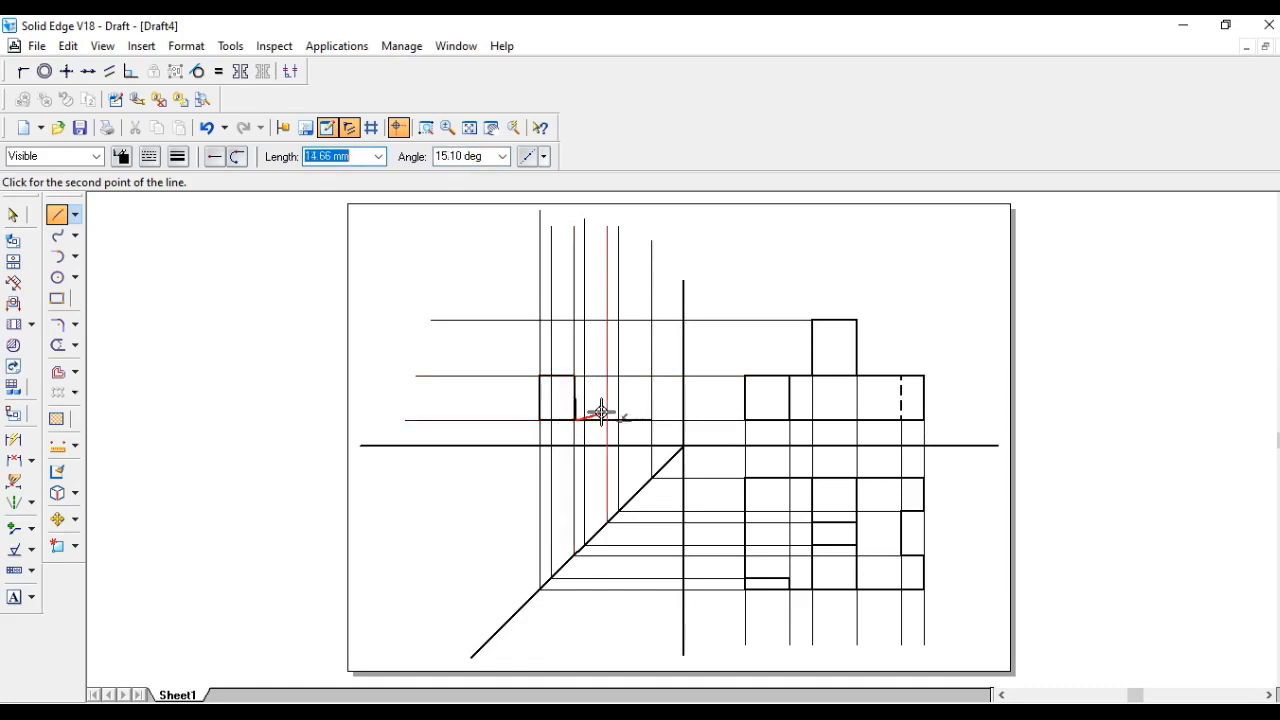
key(Escape)
- Zoom into the side view and draw the 20 mm vertical edge at the end of the top notch
click(57, 214)
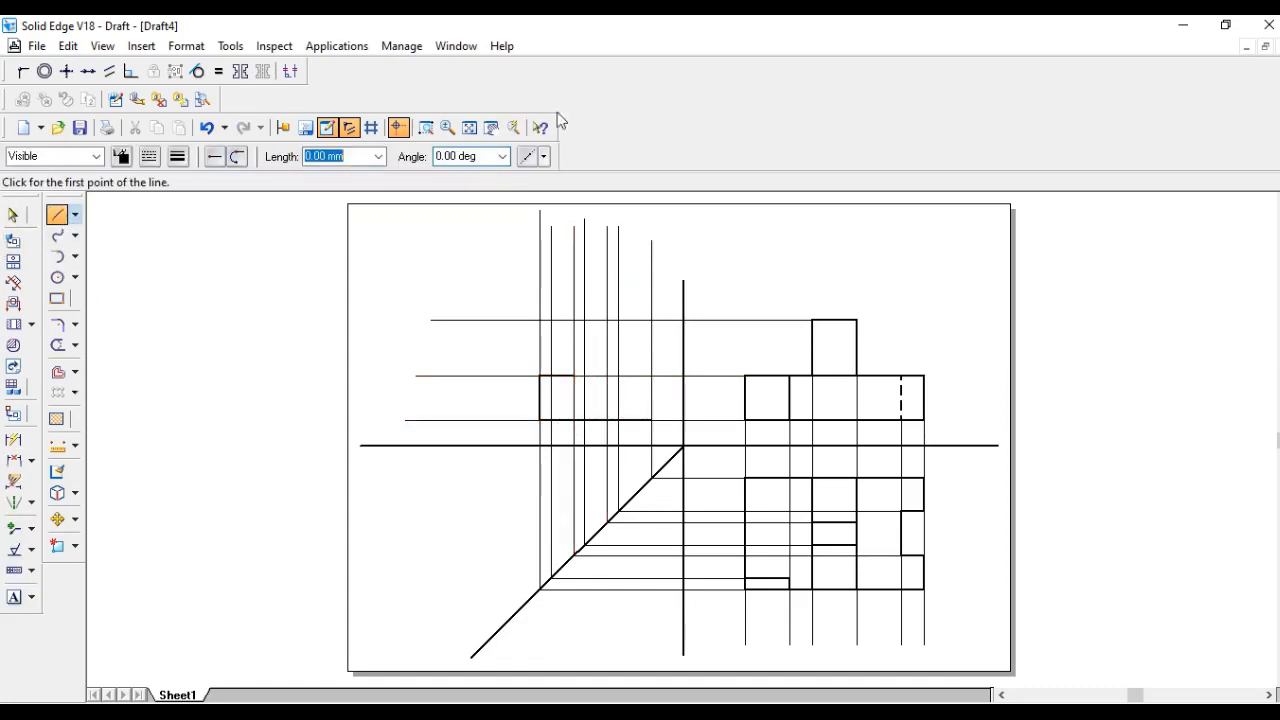
click(424, 129)
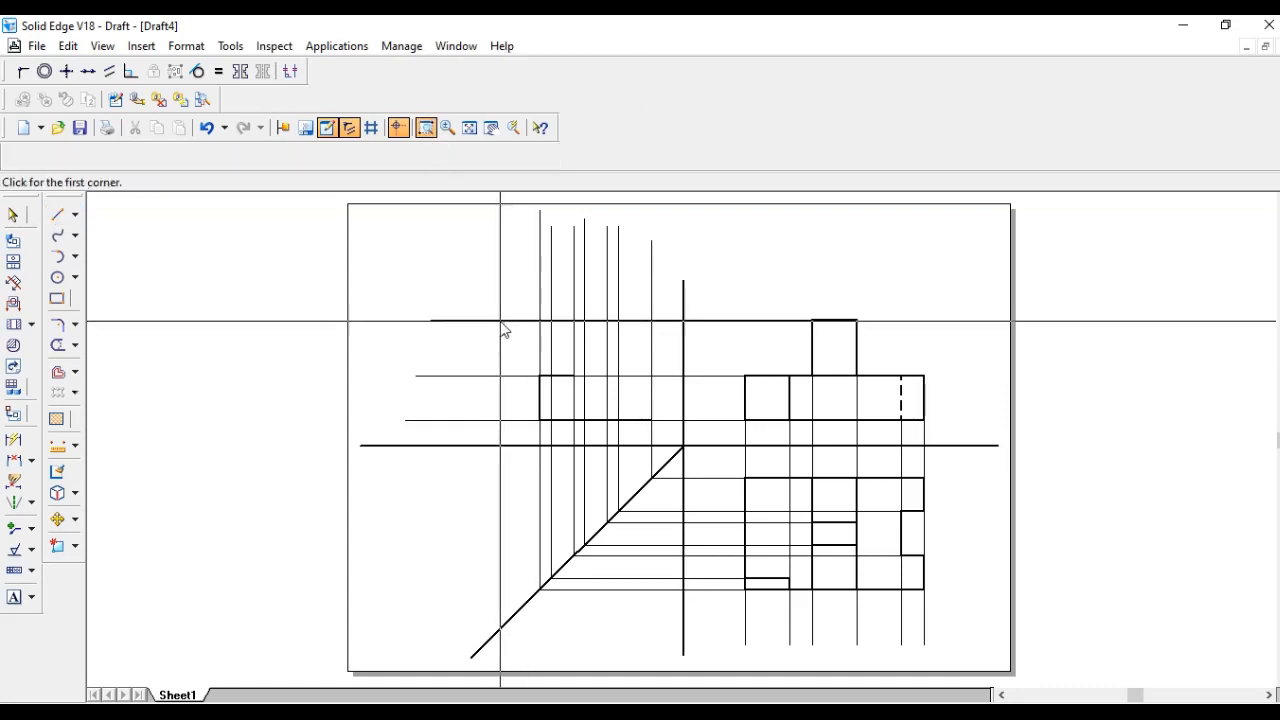
mouse_move(495, 290)
mouse_down()
mouse_move(837, 591)
mouse_move(966, 638)
mouse_up()
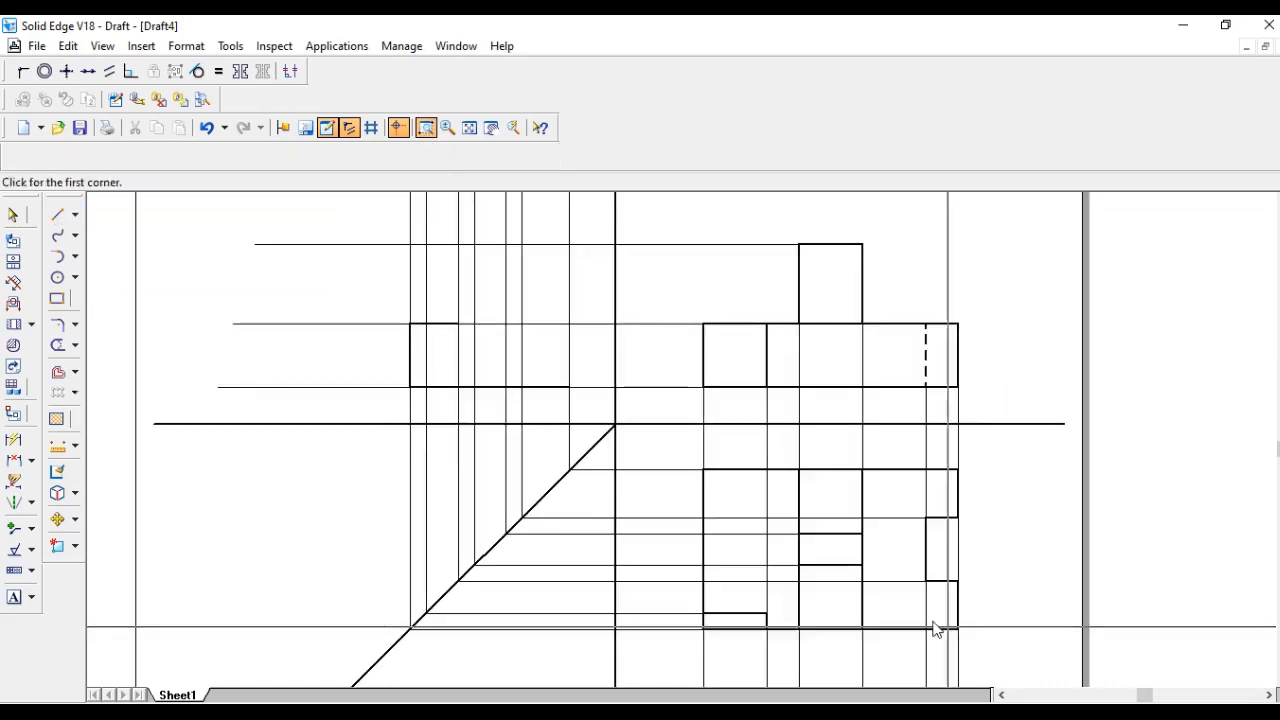
click(57, 214)
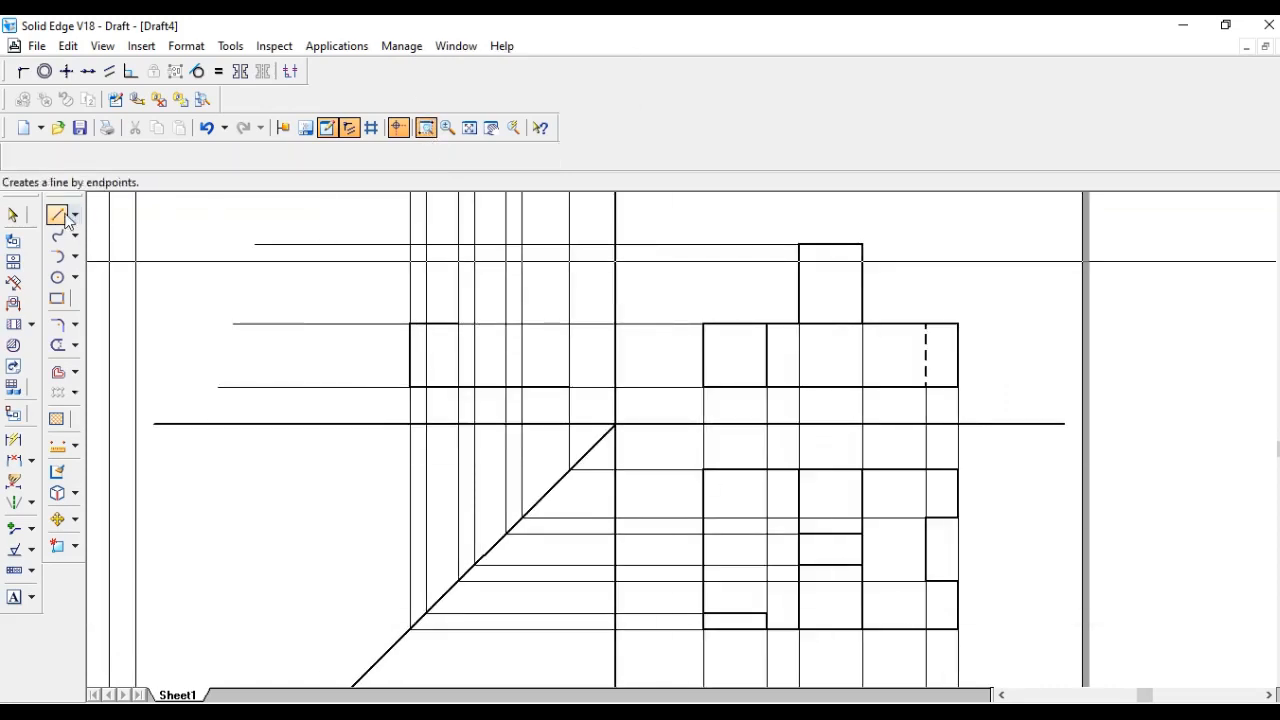
click(459, 323)
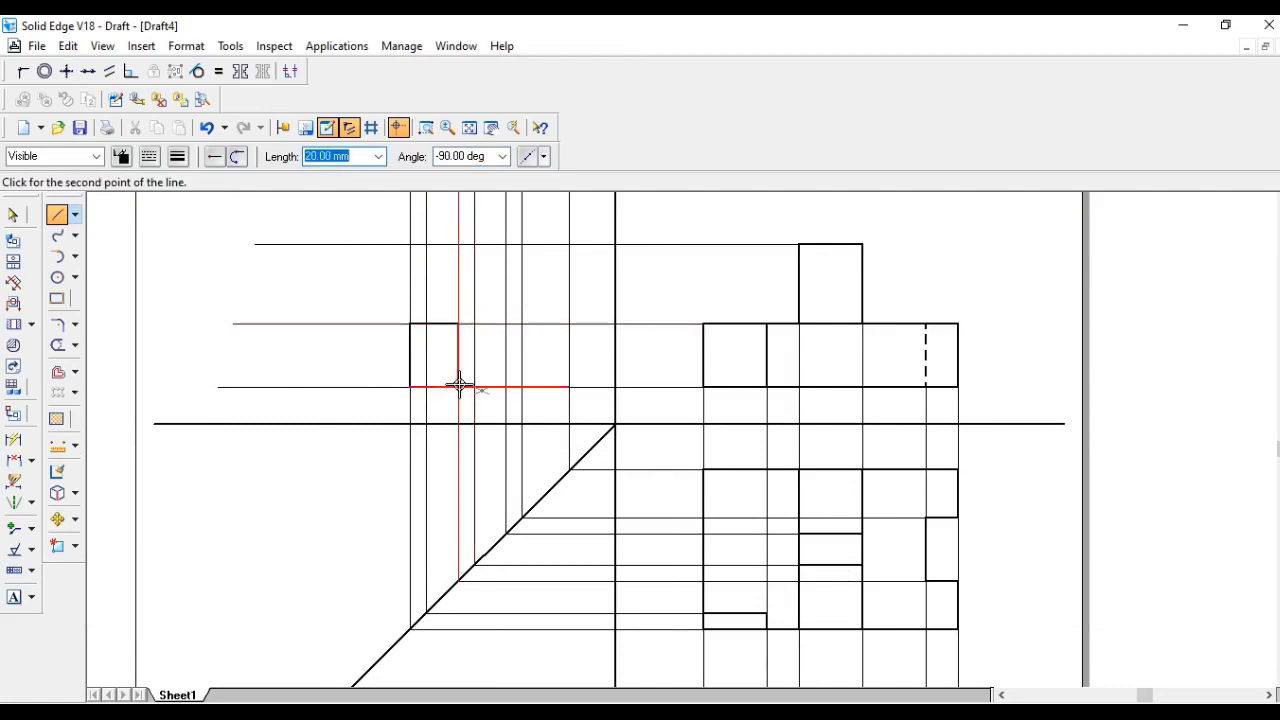
click(459, 387)
right_click(571, 366)
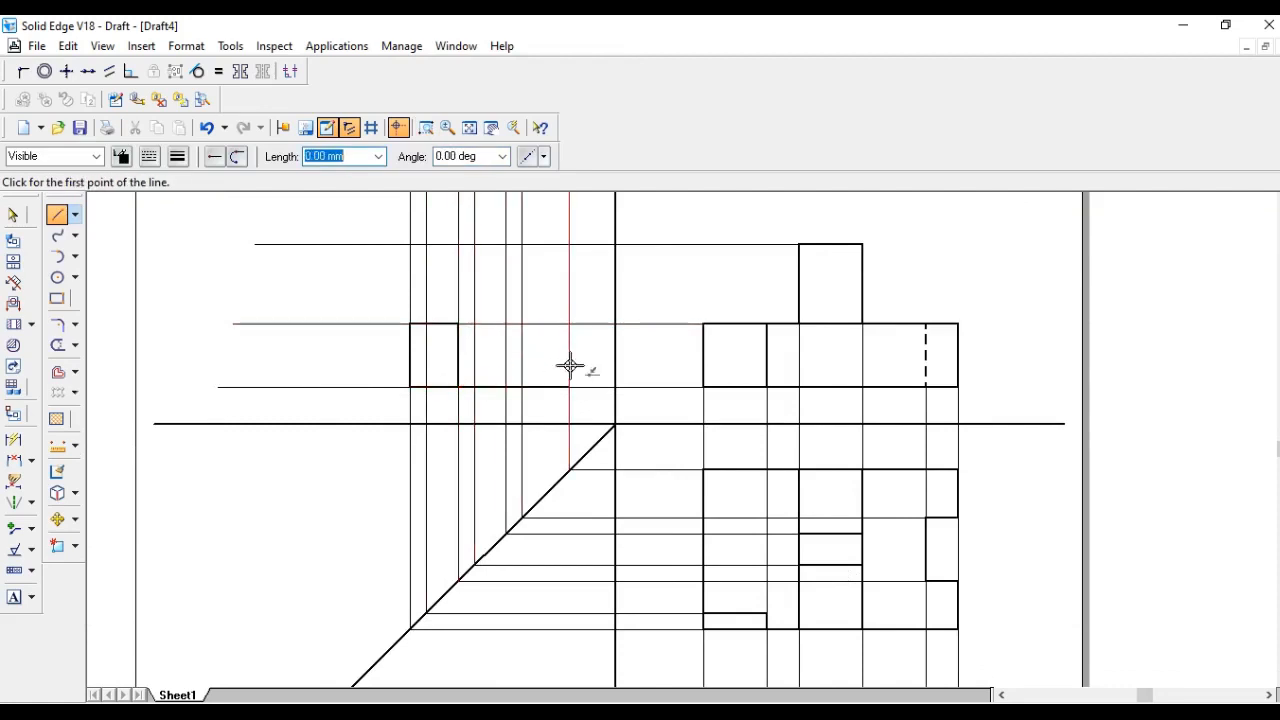
- Draw the next top edge segment and its vertical edge down to the middle line in the side view
click(459, 324)
click(521, 323)
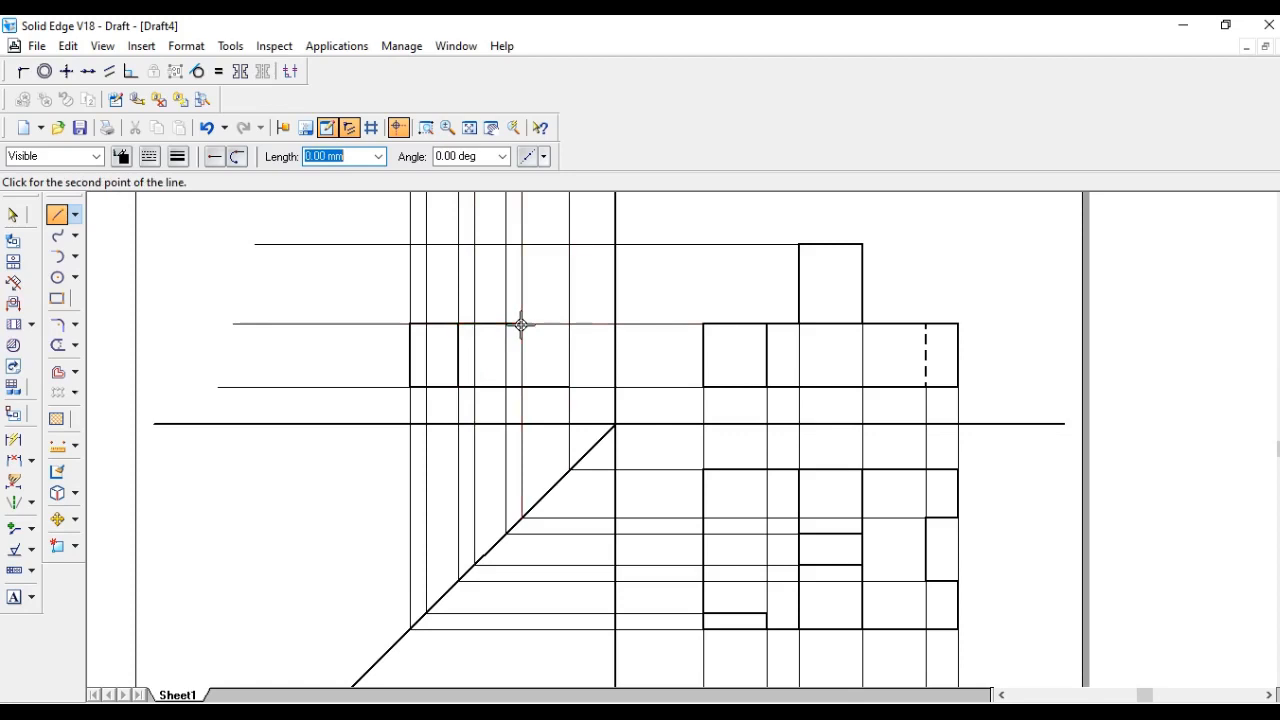
click(521, 387)
right_click(550, 360)
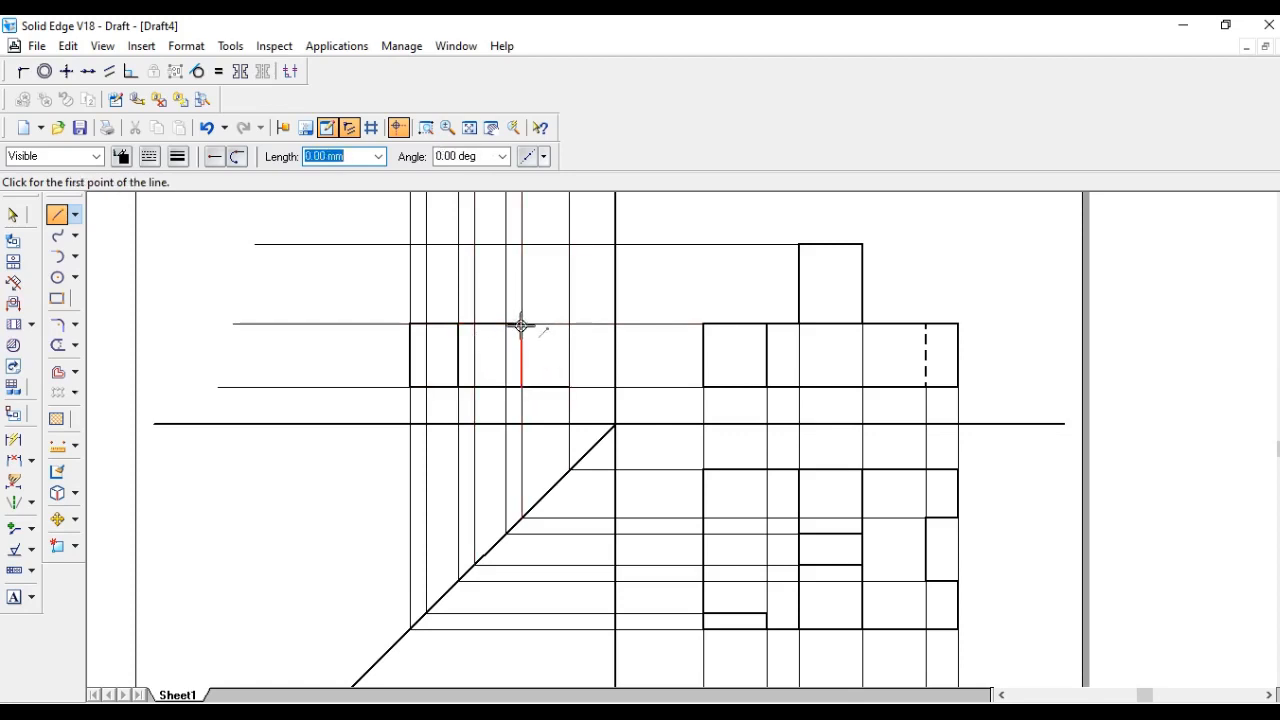
- Draw the last top edge segment and the side view's right vertical edge
click(521, 323)
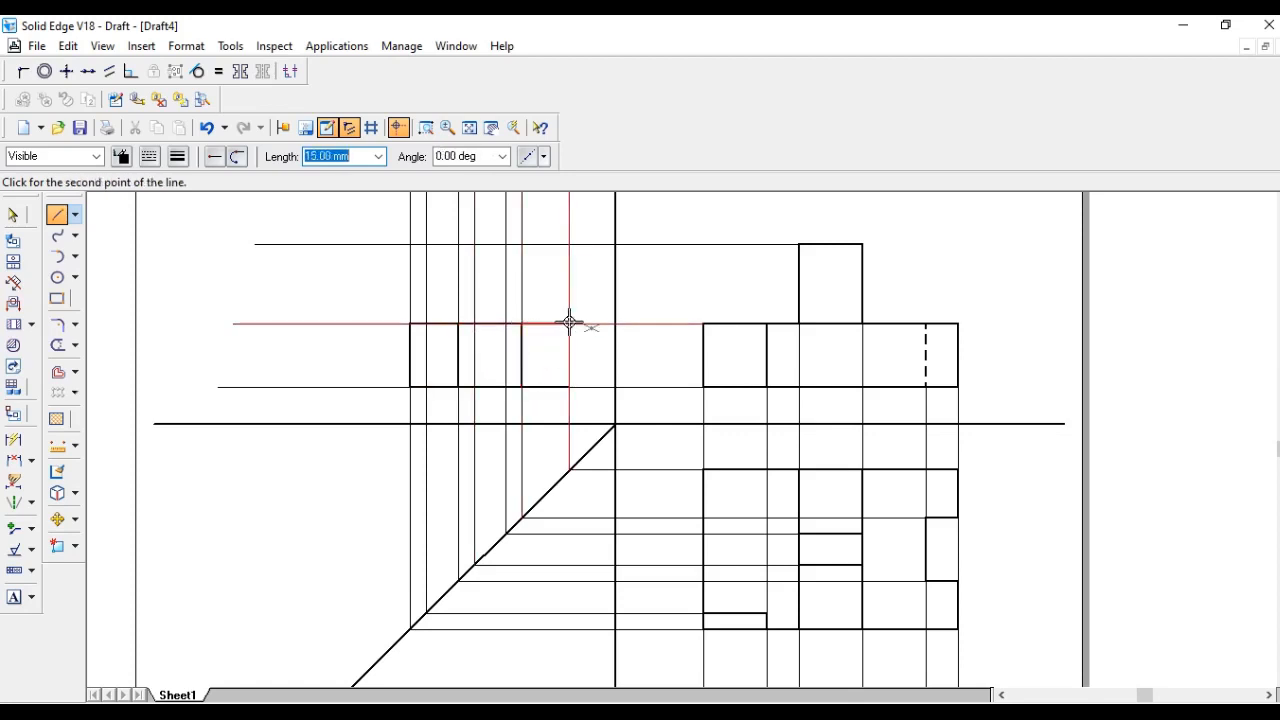
click(569, 323)
click(569, 387)
right_click(599, 390)
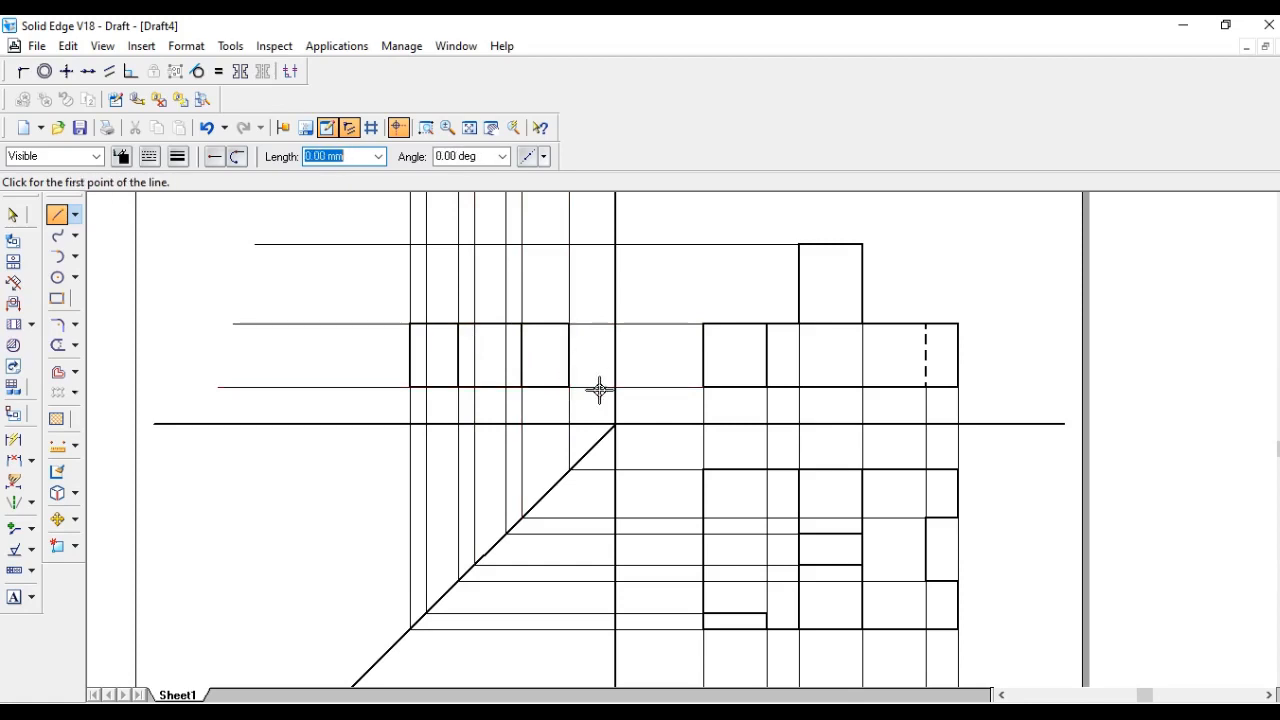
- Draw a 20 mm edge left from the side view's top right corner, a 25 mm vertical line up, and the sloped edge back to the corner
click(568, 323)
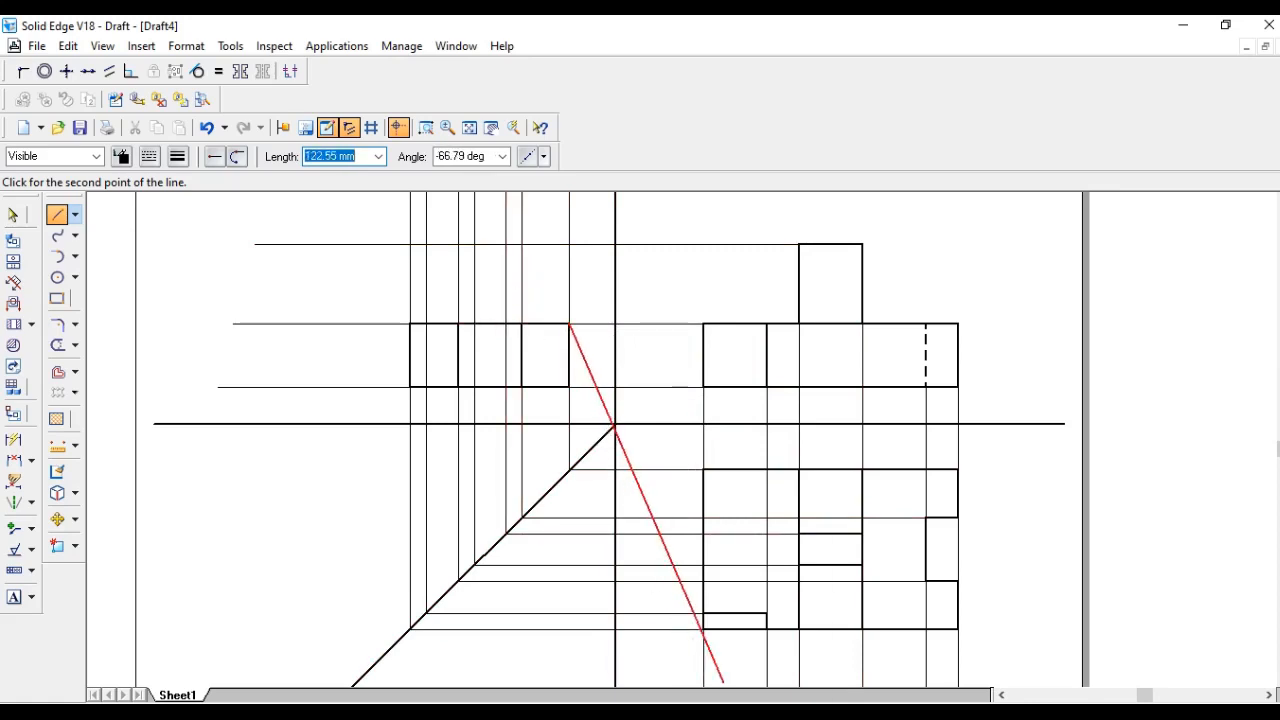
click(717, 560)
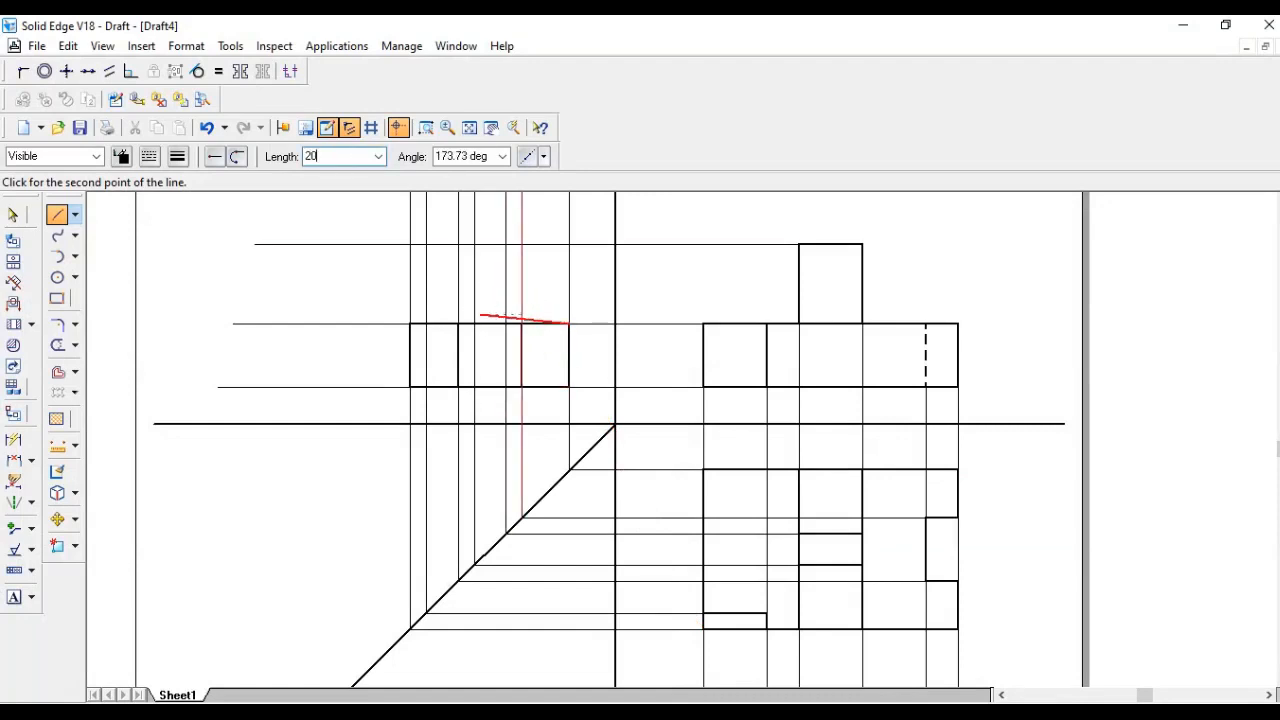
key(Tab)
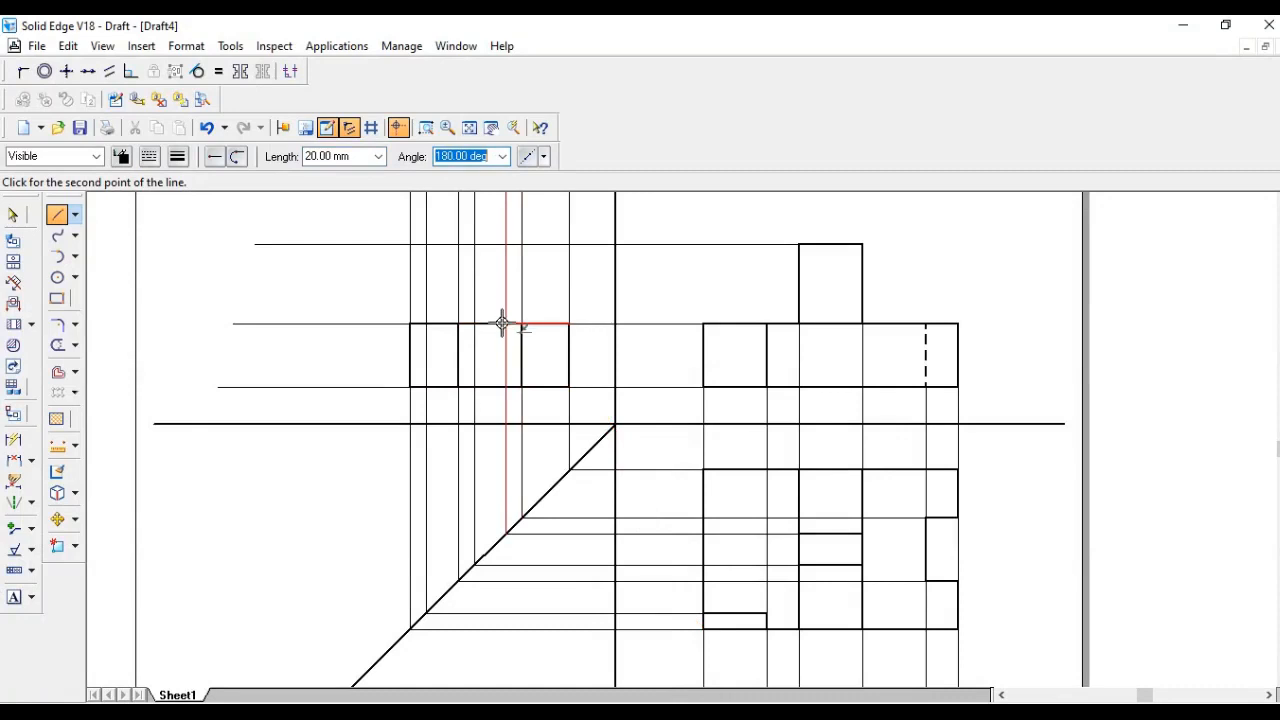
click(516, 308)
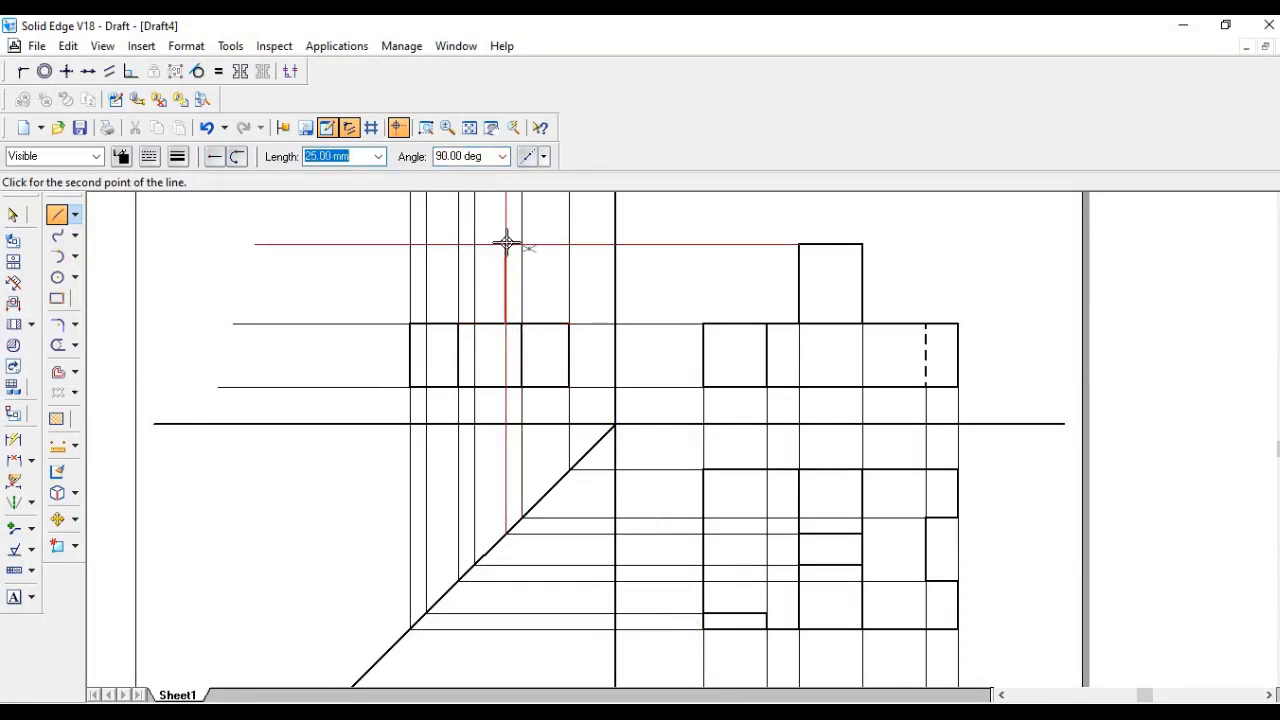
click(506, 243)
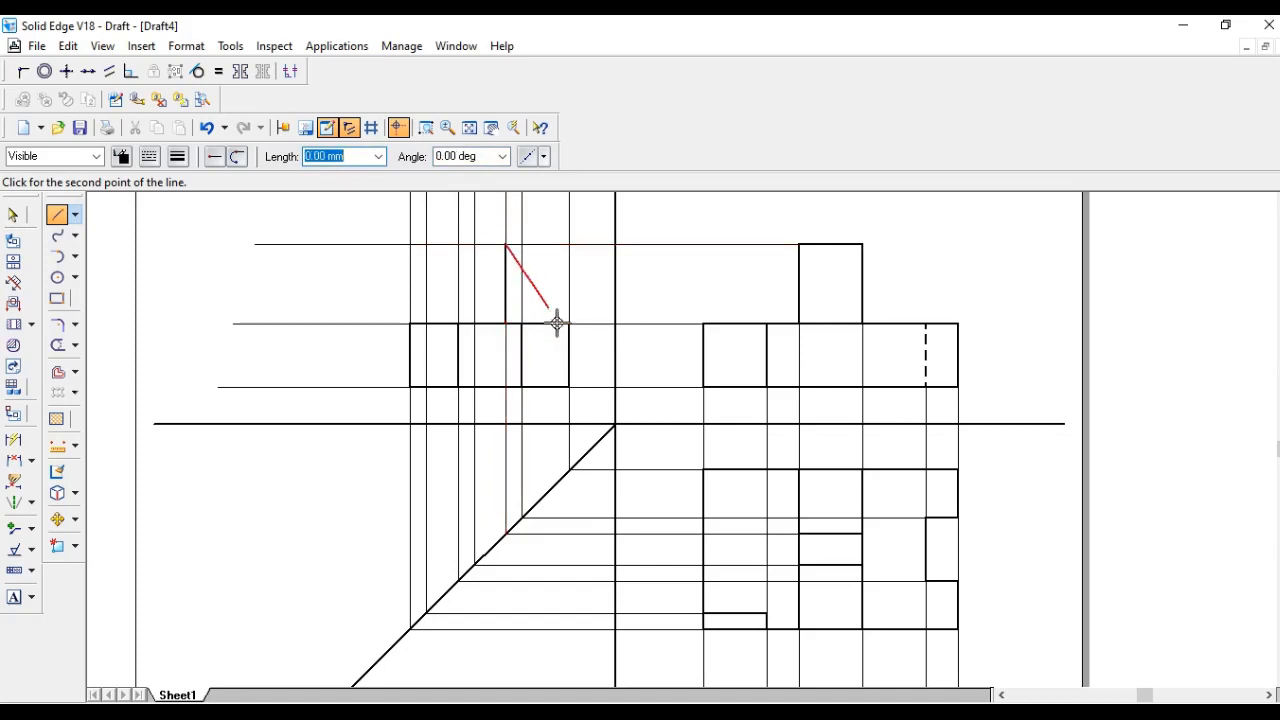
double_click(567, 313)
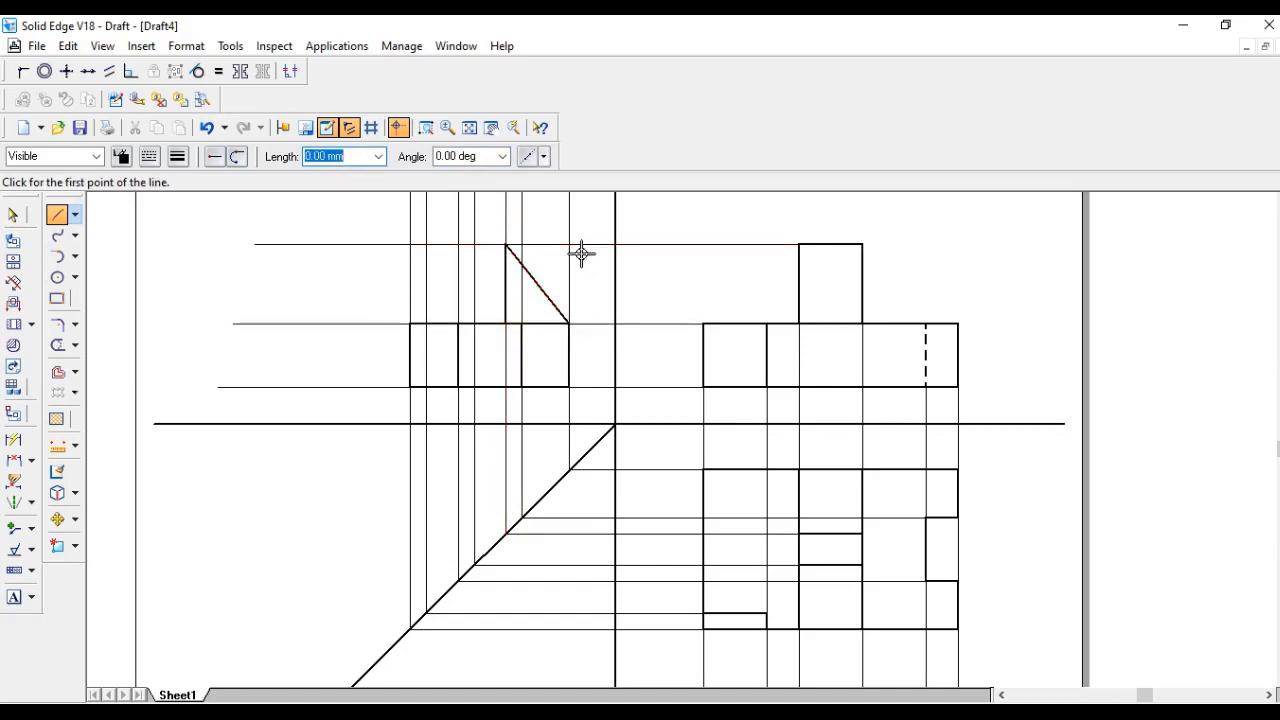
- Select and delete the 25 mm vertical helper line in the side view
click(13, 214)
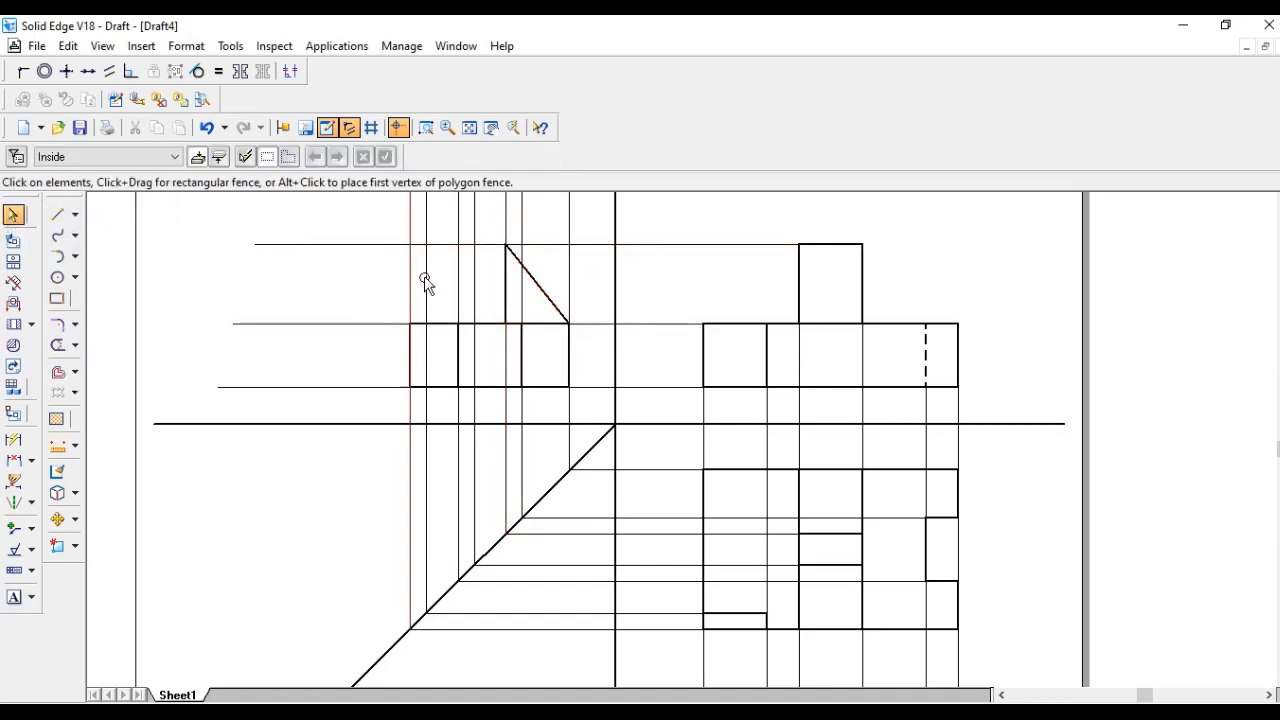
click(506, 287)
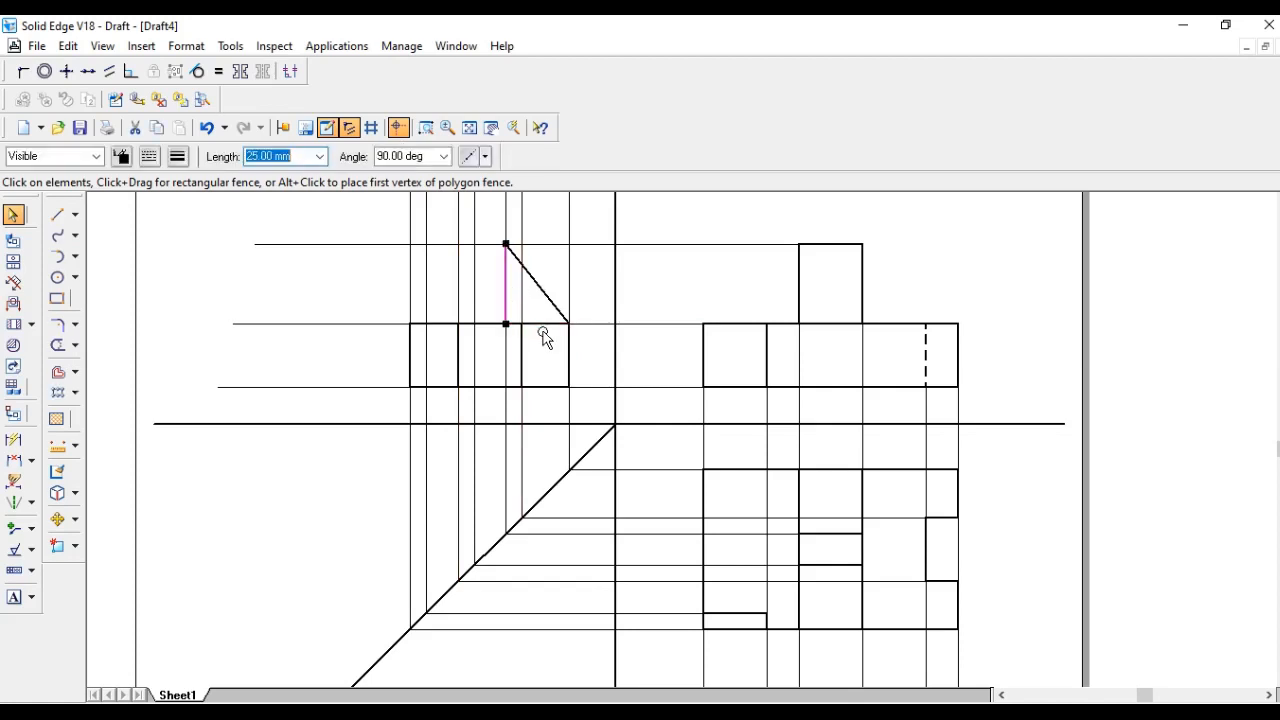
key(Delete)
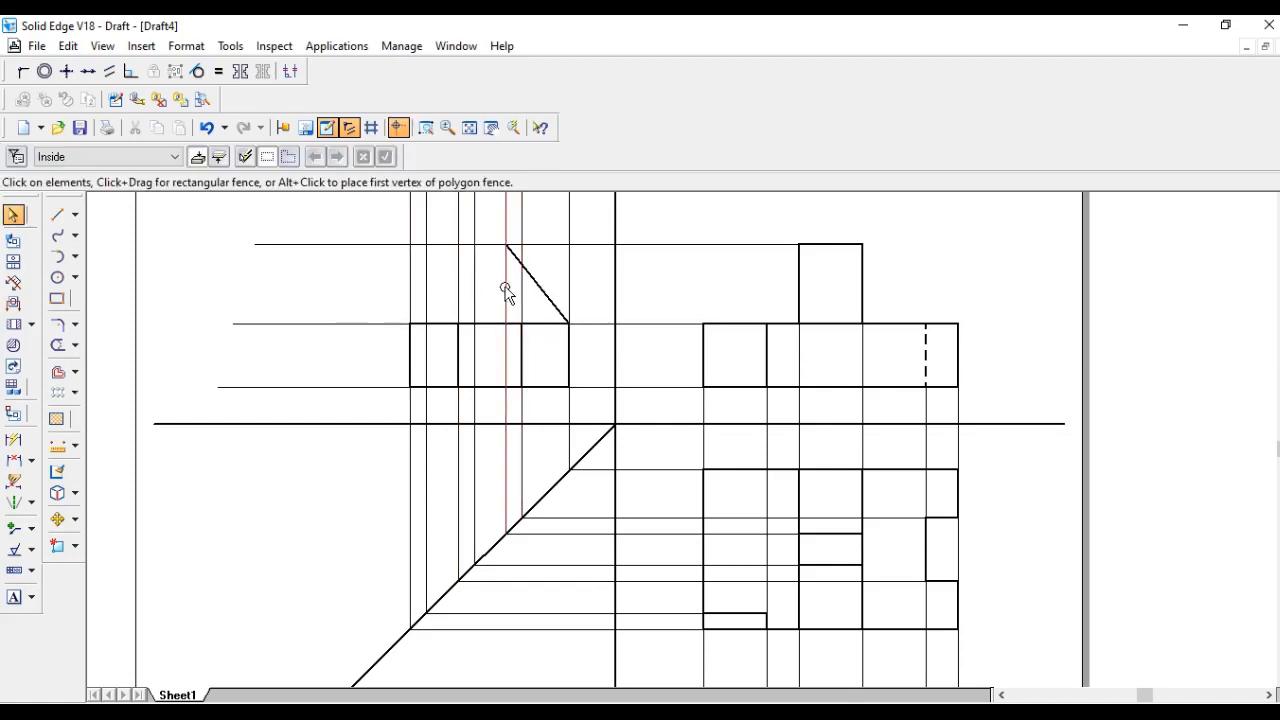
- Draw the short flat top edge and the sloped edge down to the side view's upper left corner
click(56, 214)
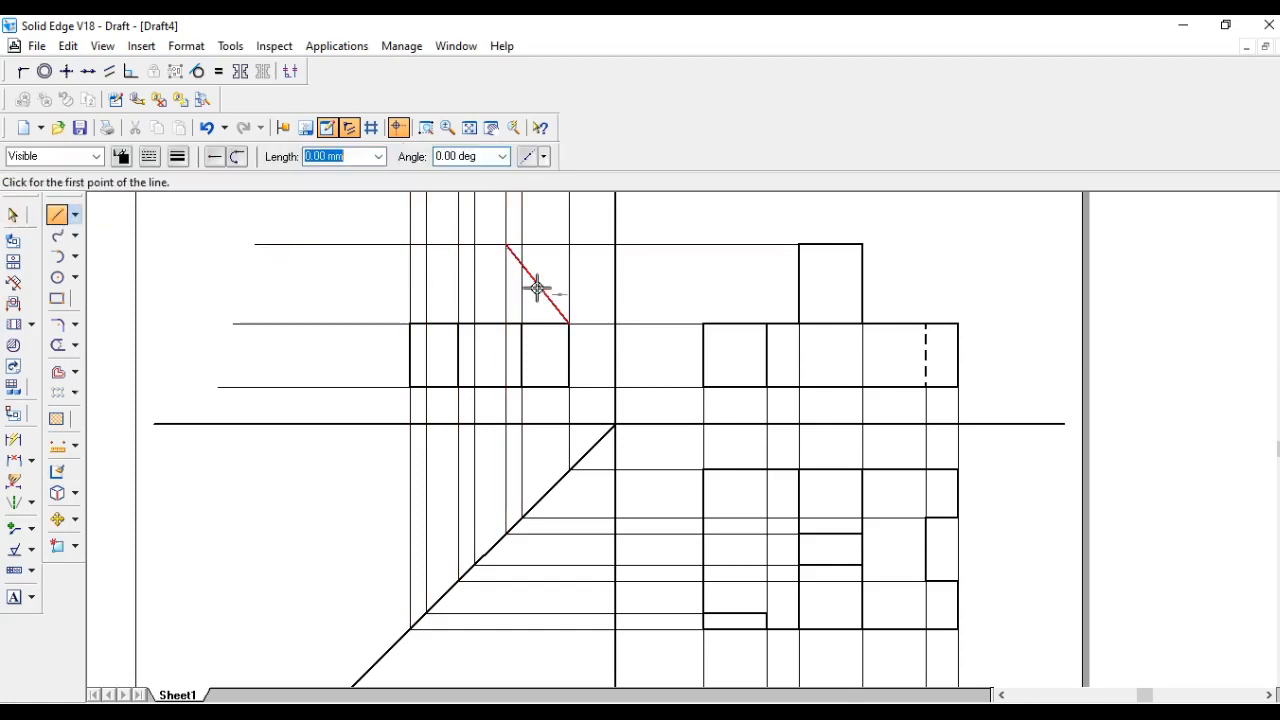
click(507, 243)
click(474, 243)
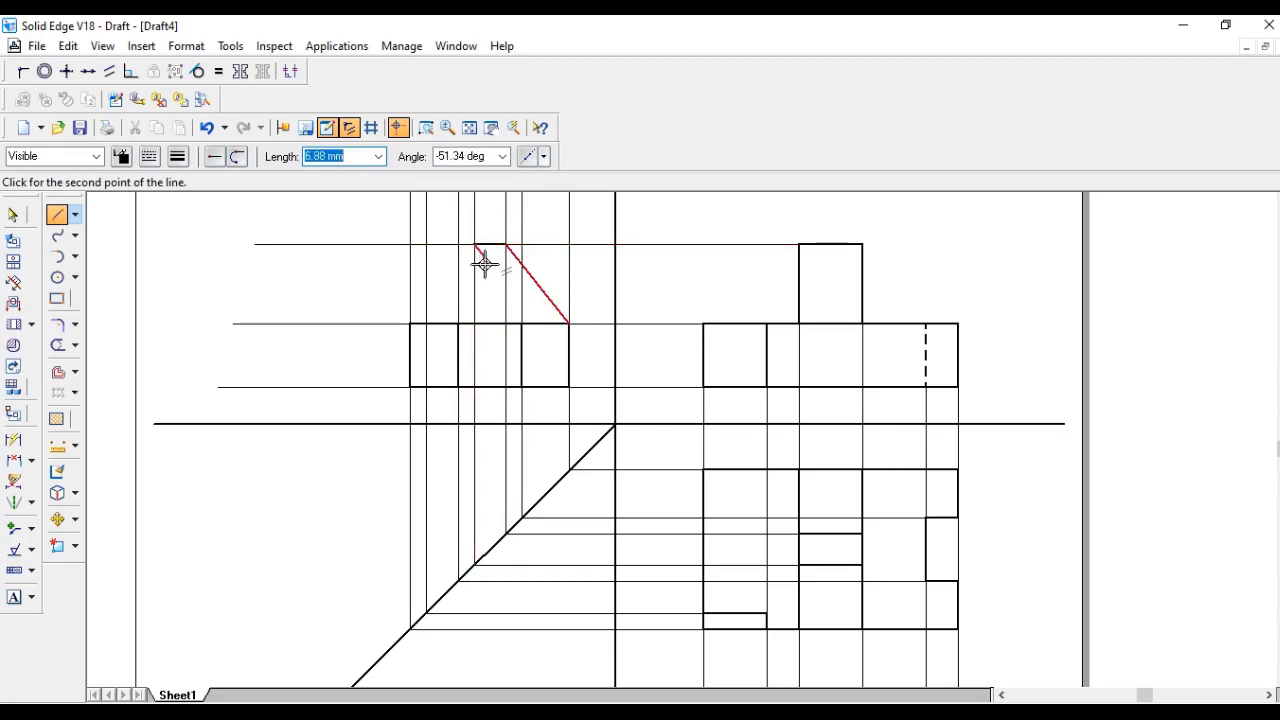
click(410, 323)
key(Escape)
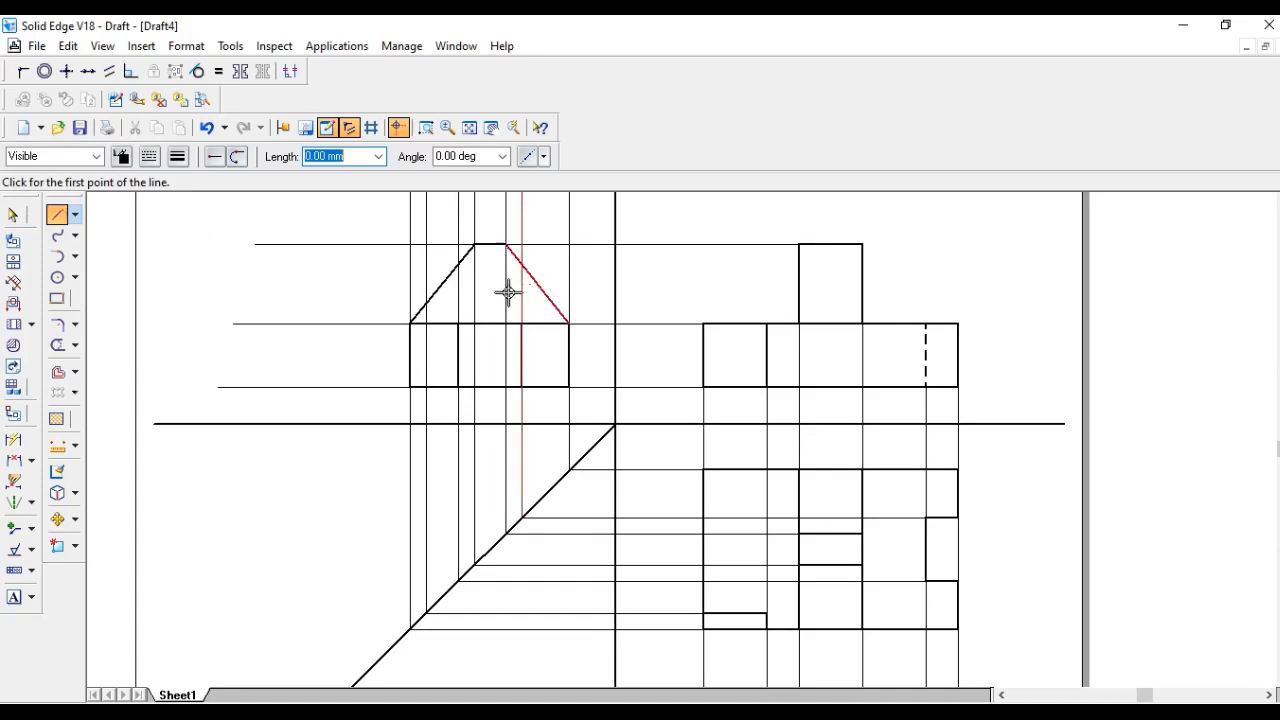
- Switch to a dashed line style and draw the hidden vertical edge in the side view's lower left block
key(Escape)
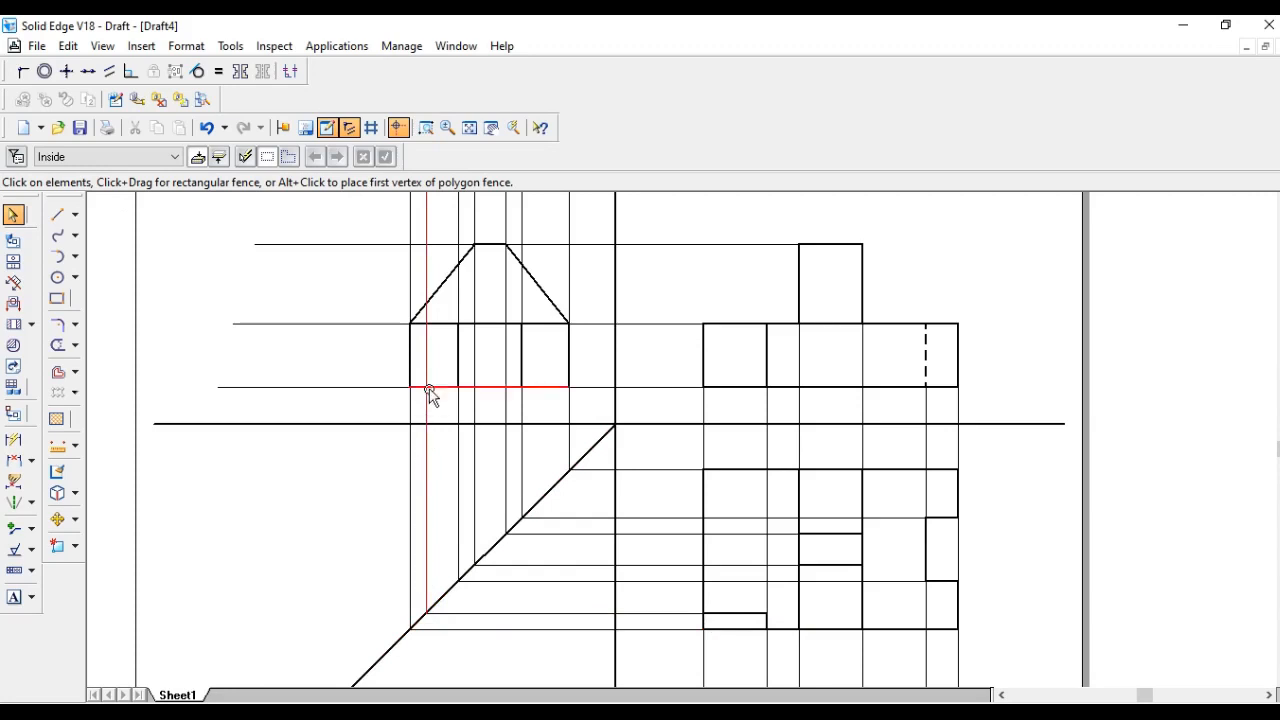
click(73, 218)
click(124, 214)
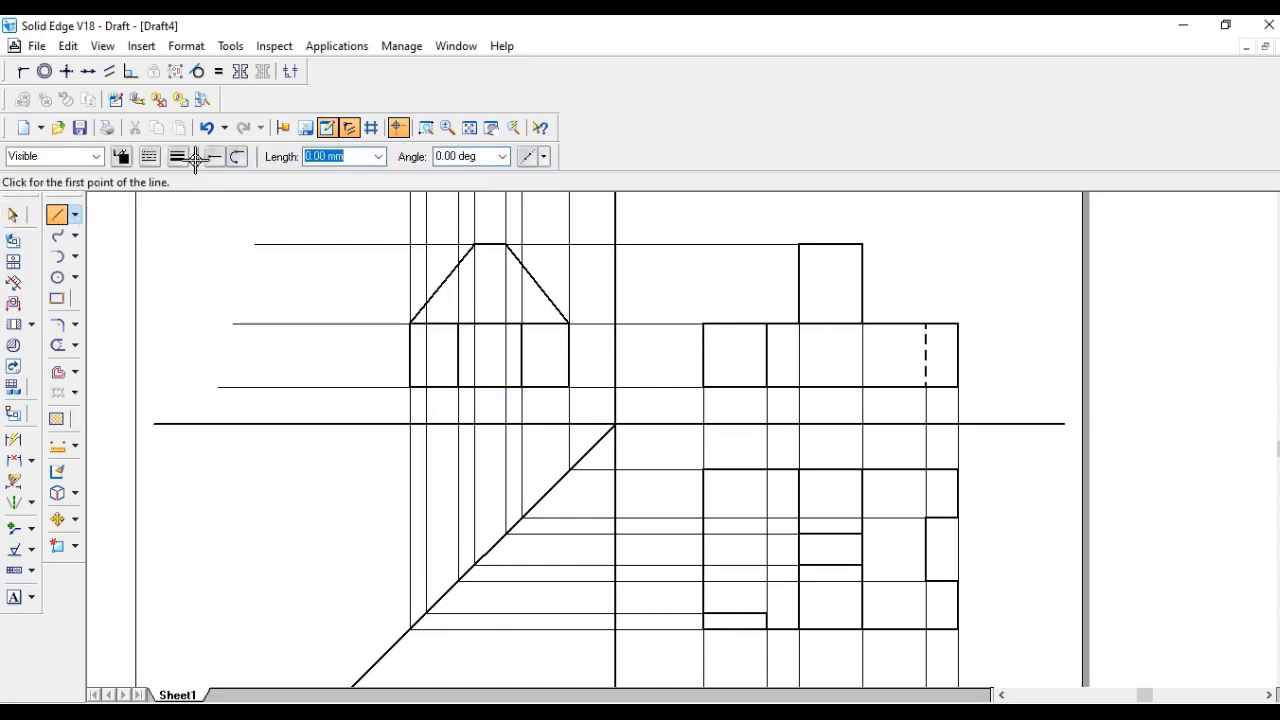
click(178, 156)
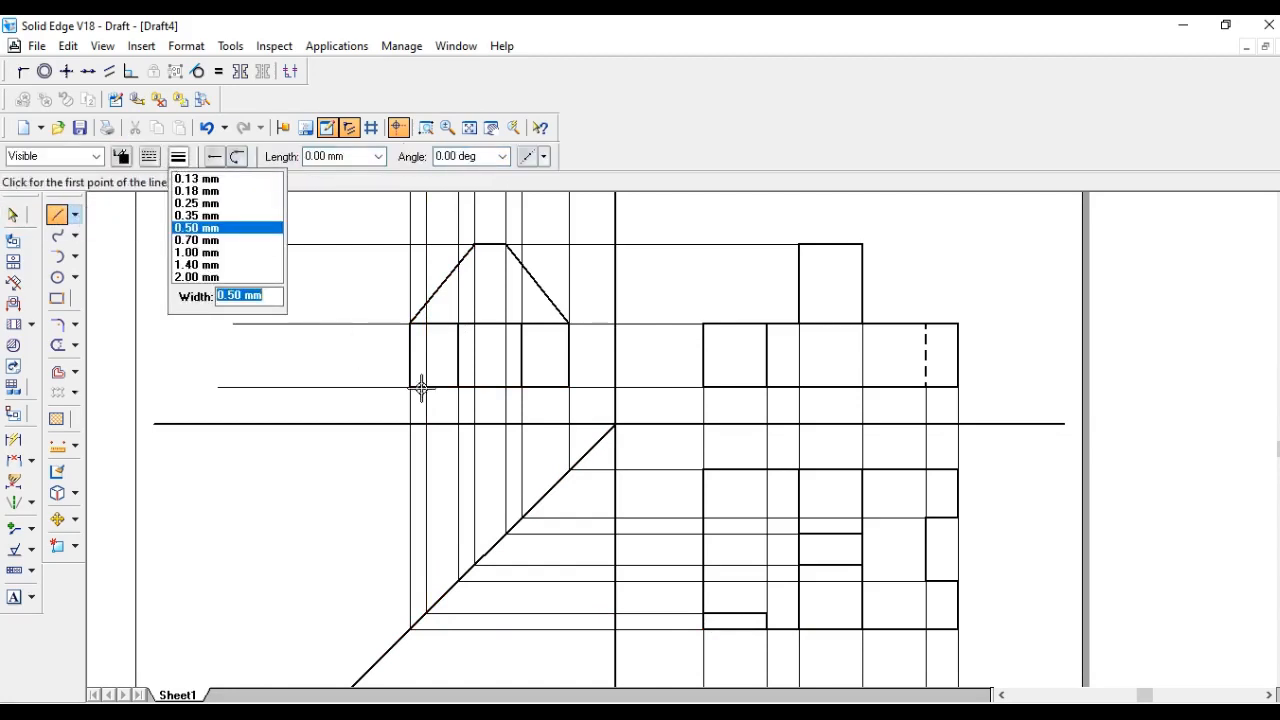
click(148, 156)
click(200, 201)
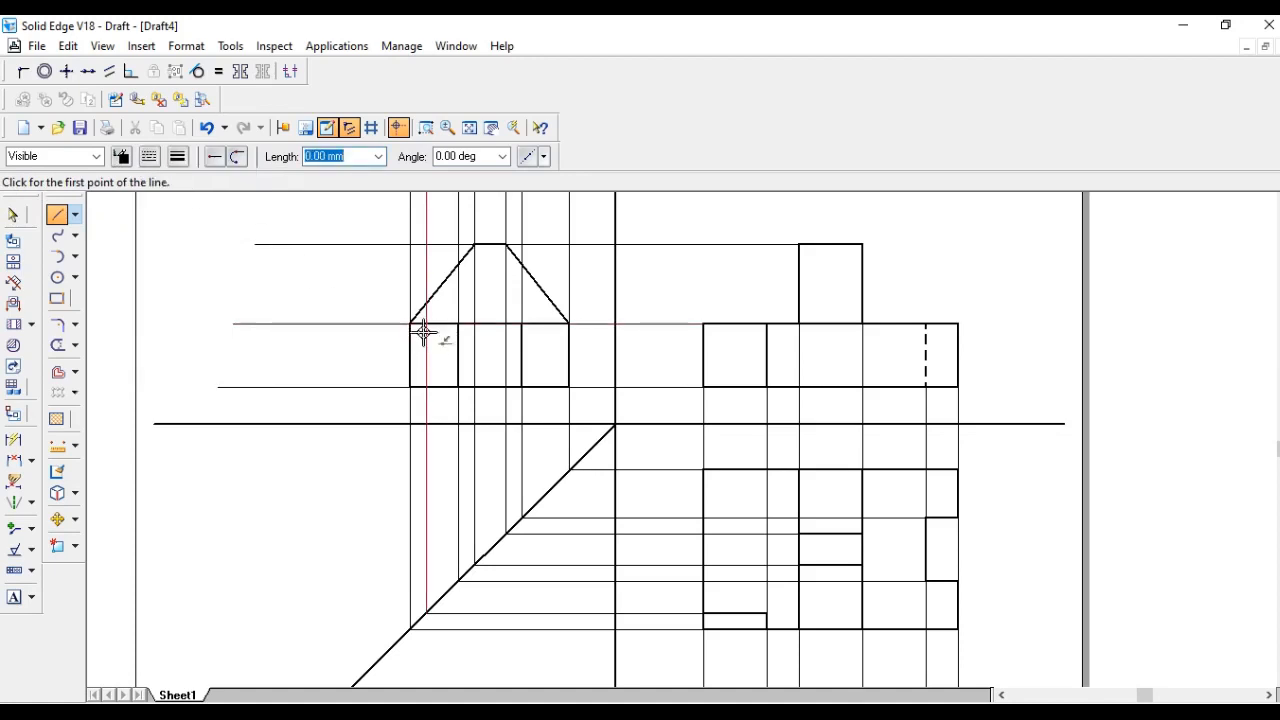
click(57, 345)
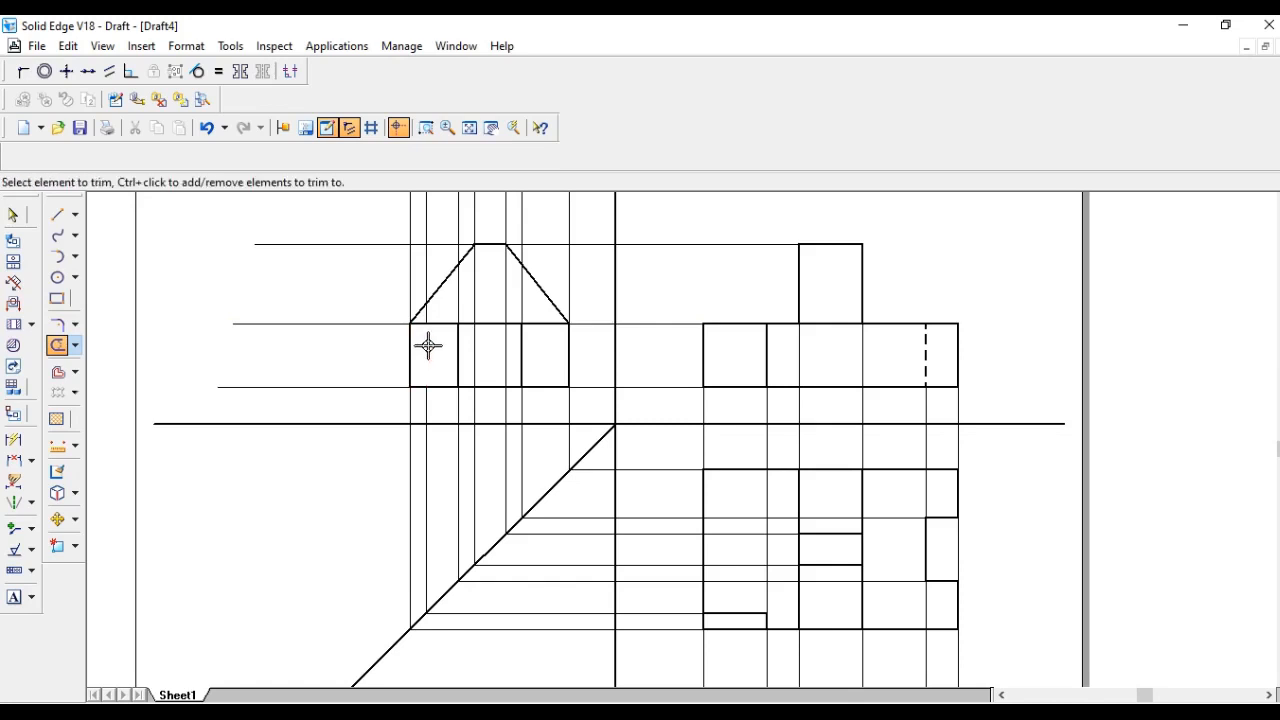
click(428, 314)
click(57, 214)
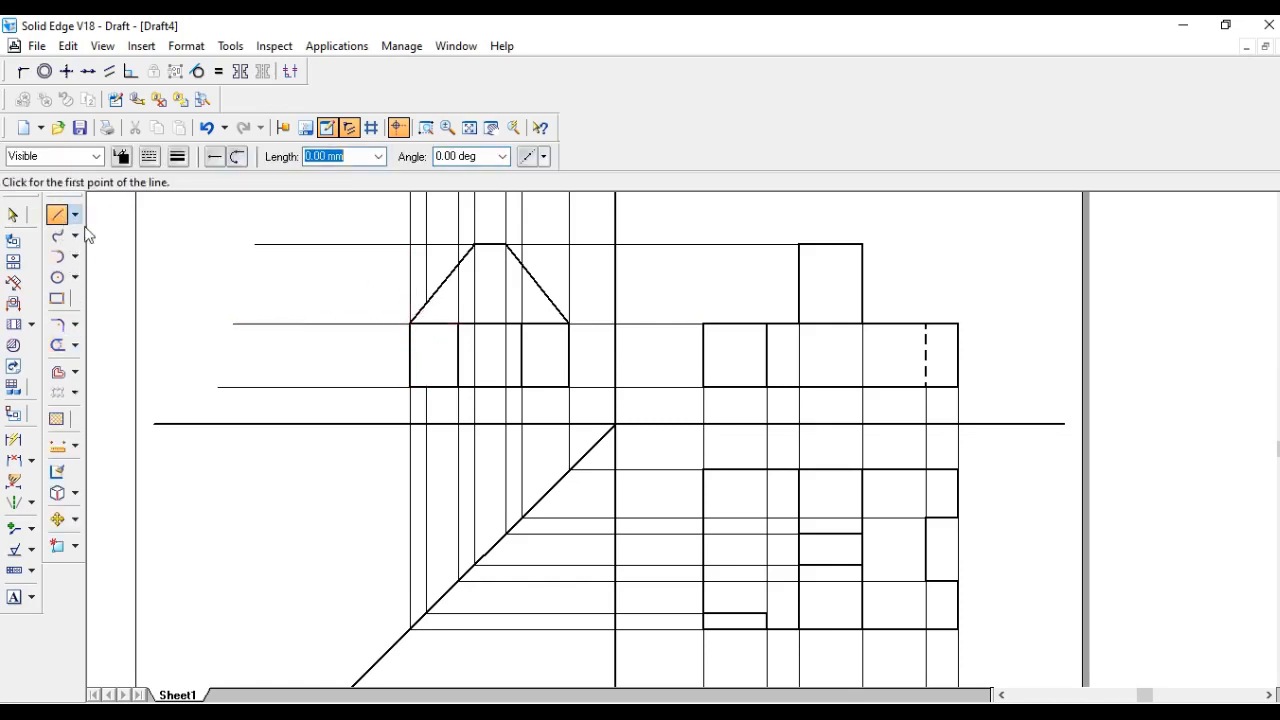
click(427, 388)
click(427, 323)
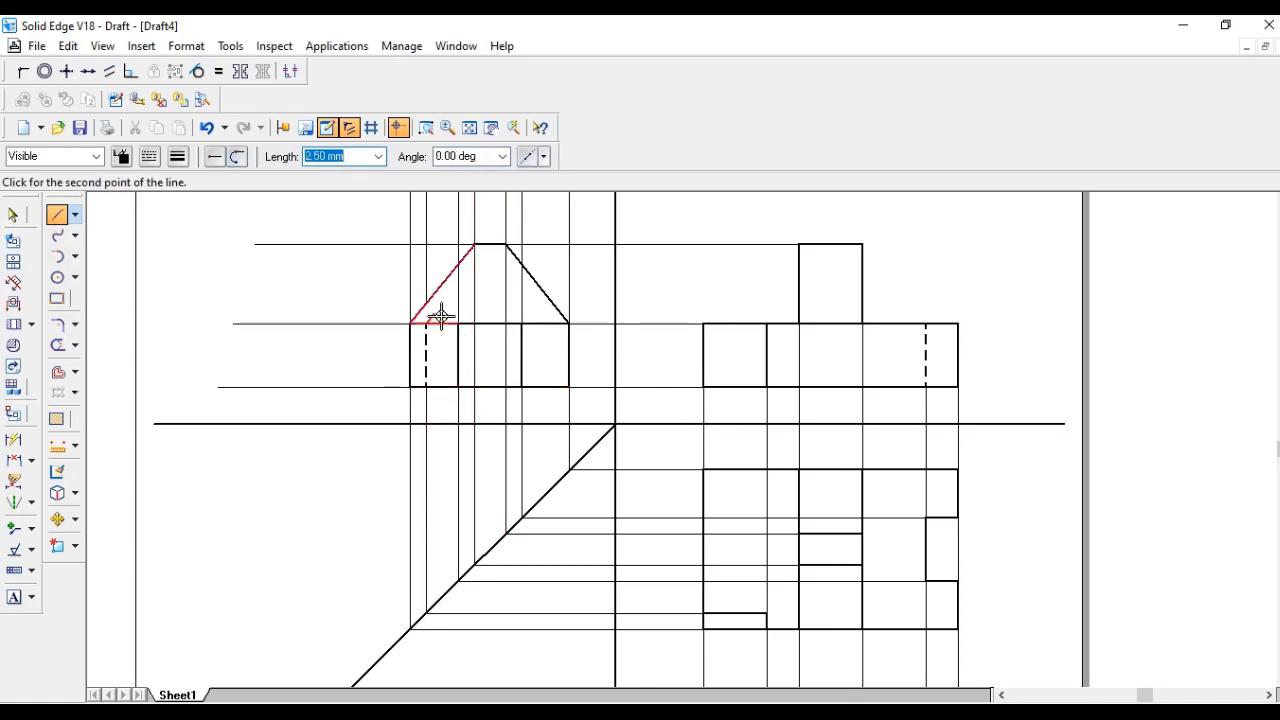
click(412, 323)
right_click(200, 241)
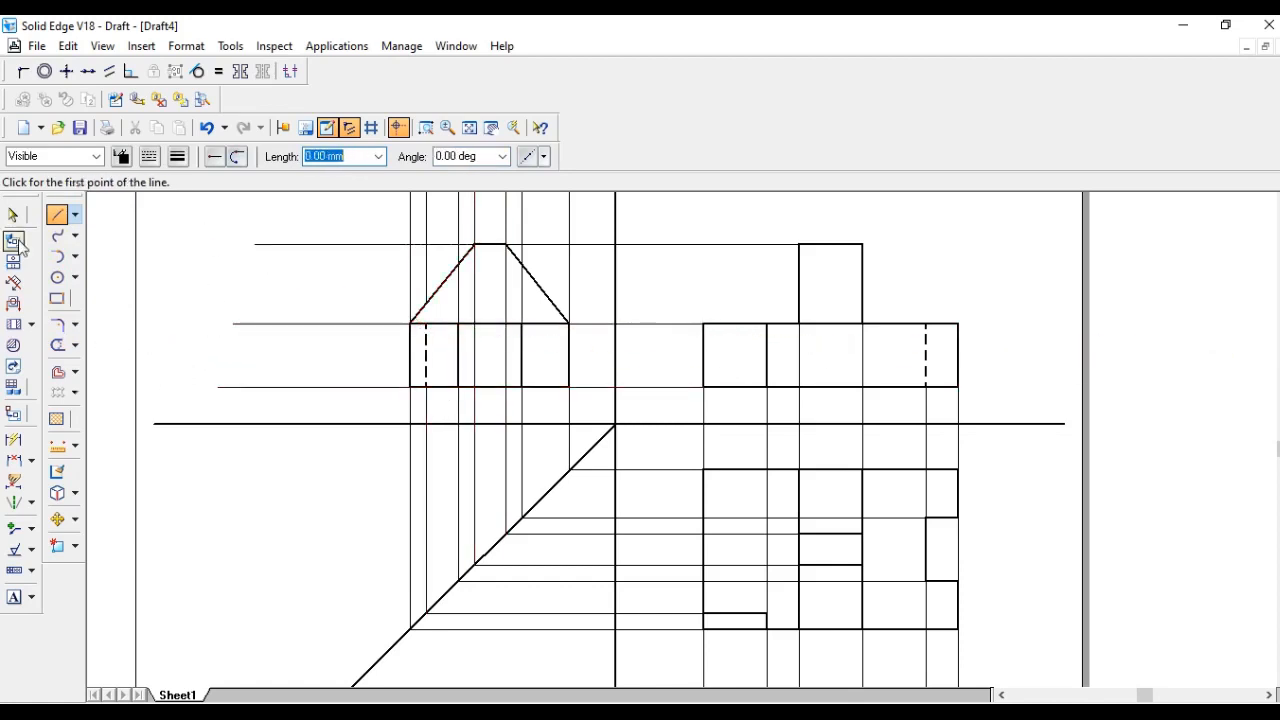
- Trim leftover construction lines around the side view and beside the miter line
scroll(443, 323, up, 3)
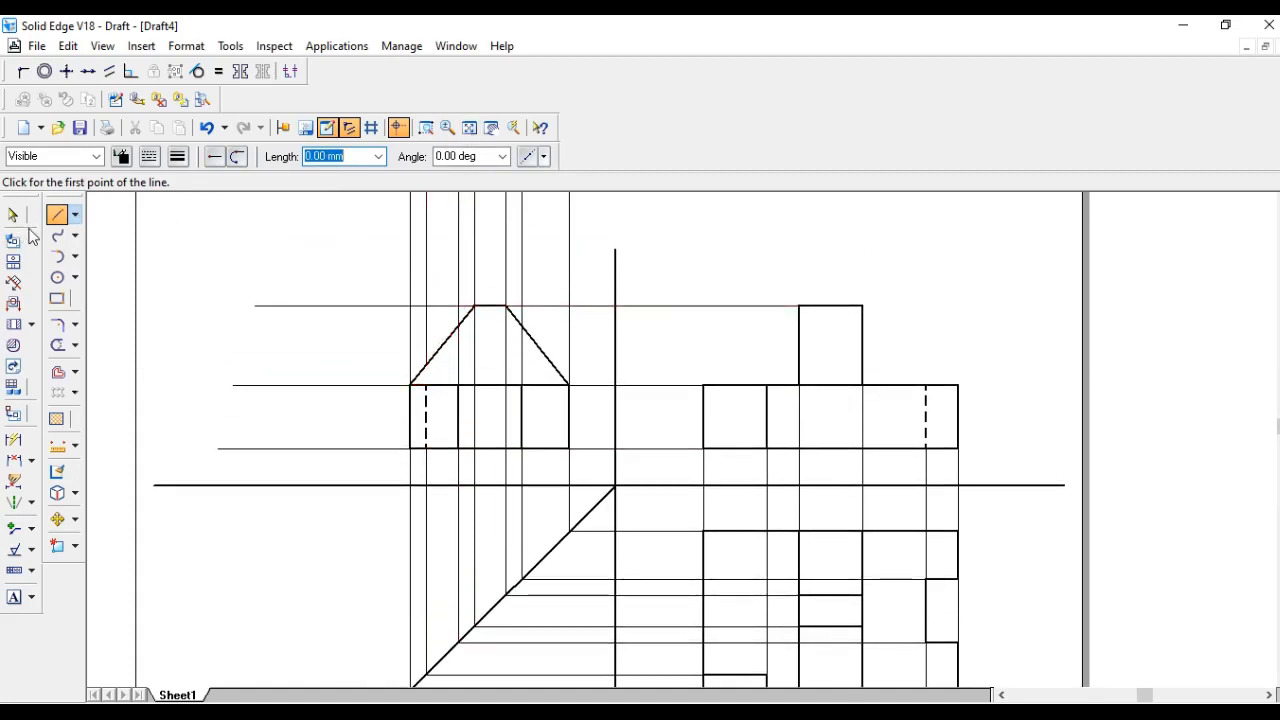
click(57, 345)
mouse_move(578, 240)
mouse_down()
mouse_move(337, 264)
mouse_move(351, 355)
mouse_move(328, 454)
mouse_up()
scroll(334, 418, down, 3)
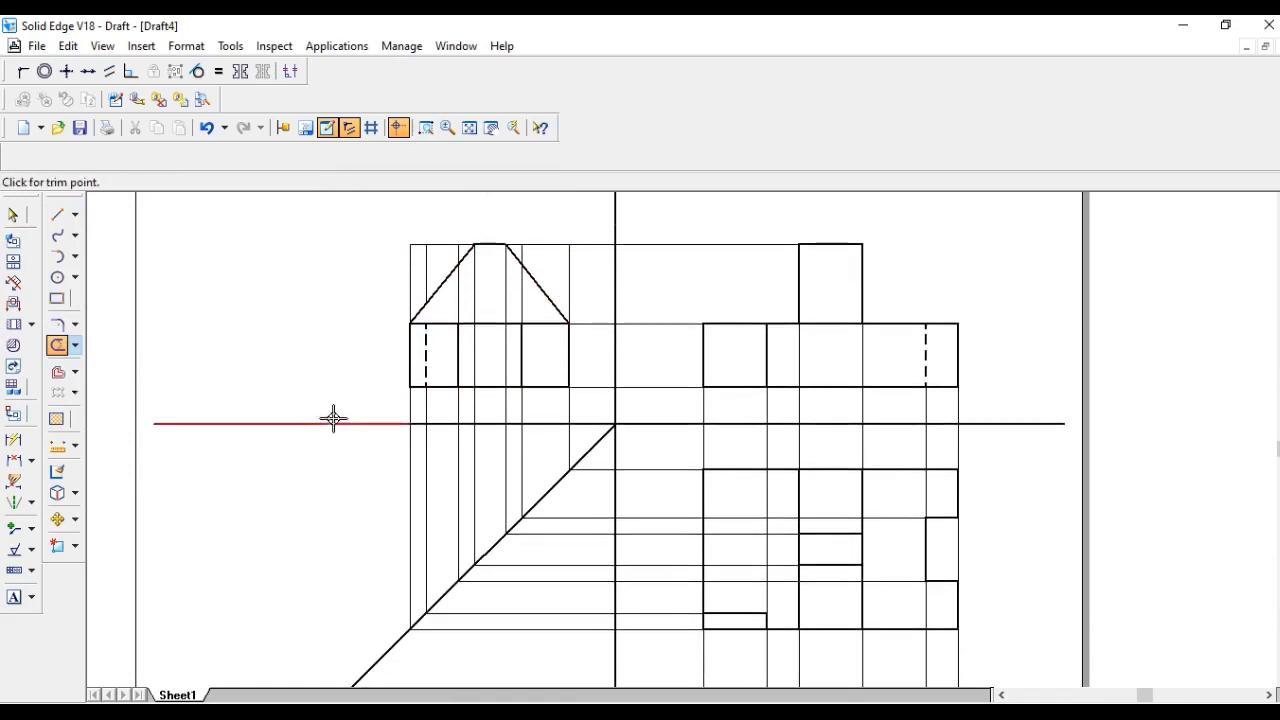
scroll(334, 418, down, 5)
drag(697, 590, 998, 580)
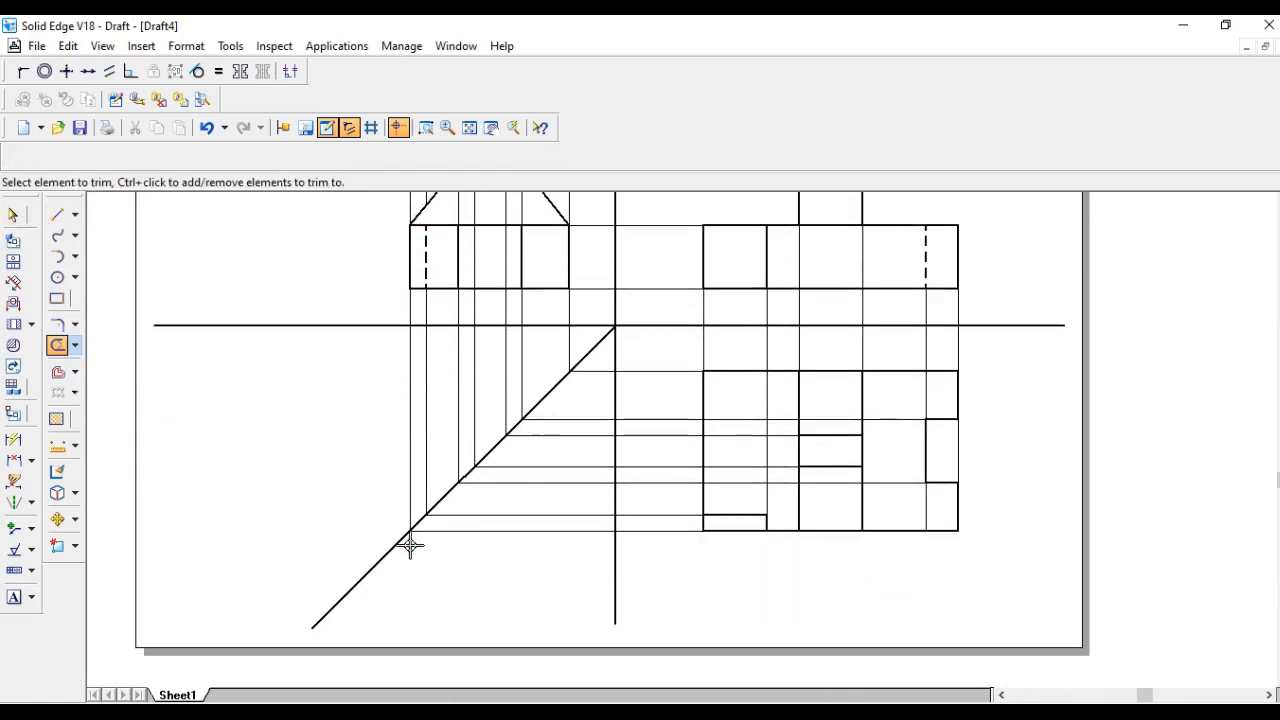
- Set the miter line's width to 0.13 mm
click(13, 214)
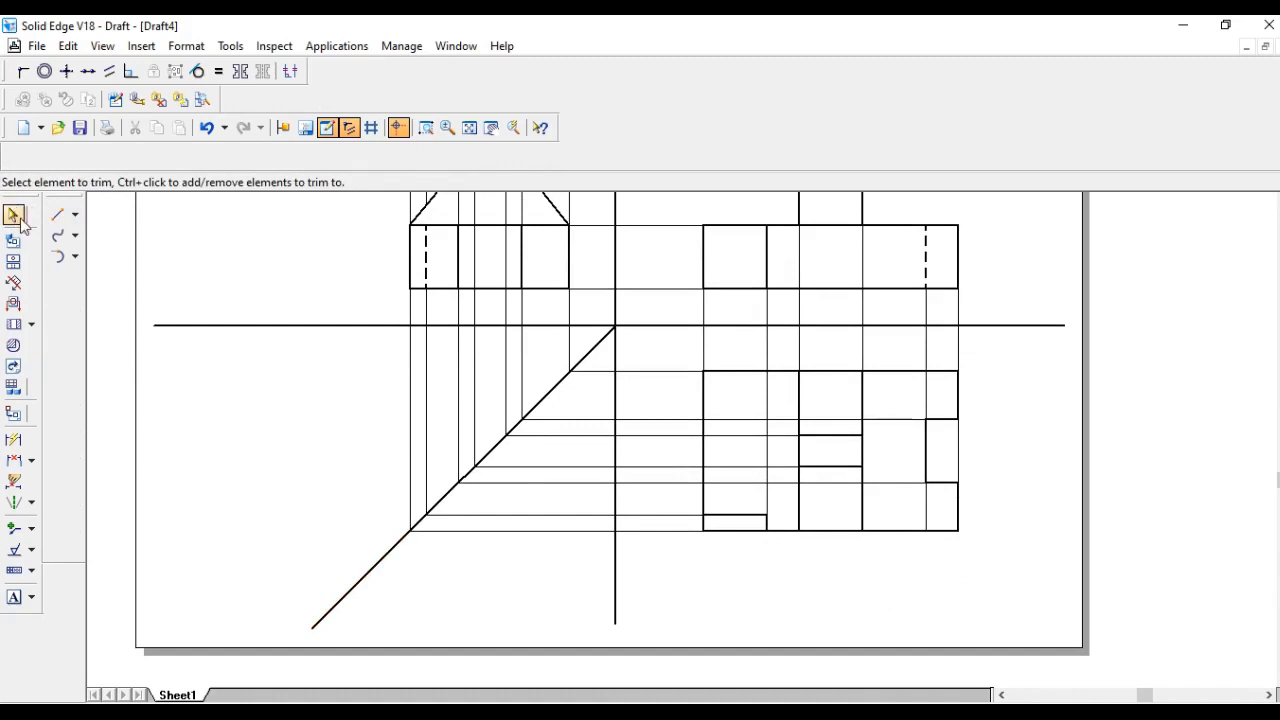
click(385, 568)
click(178, 157)
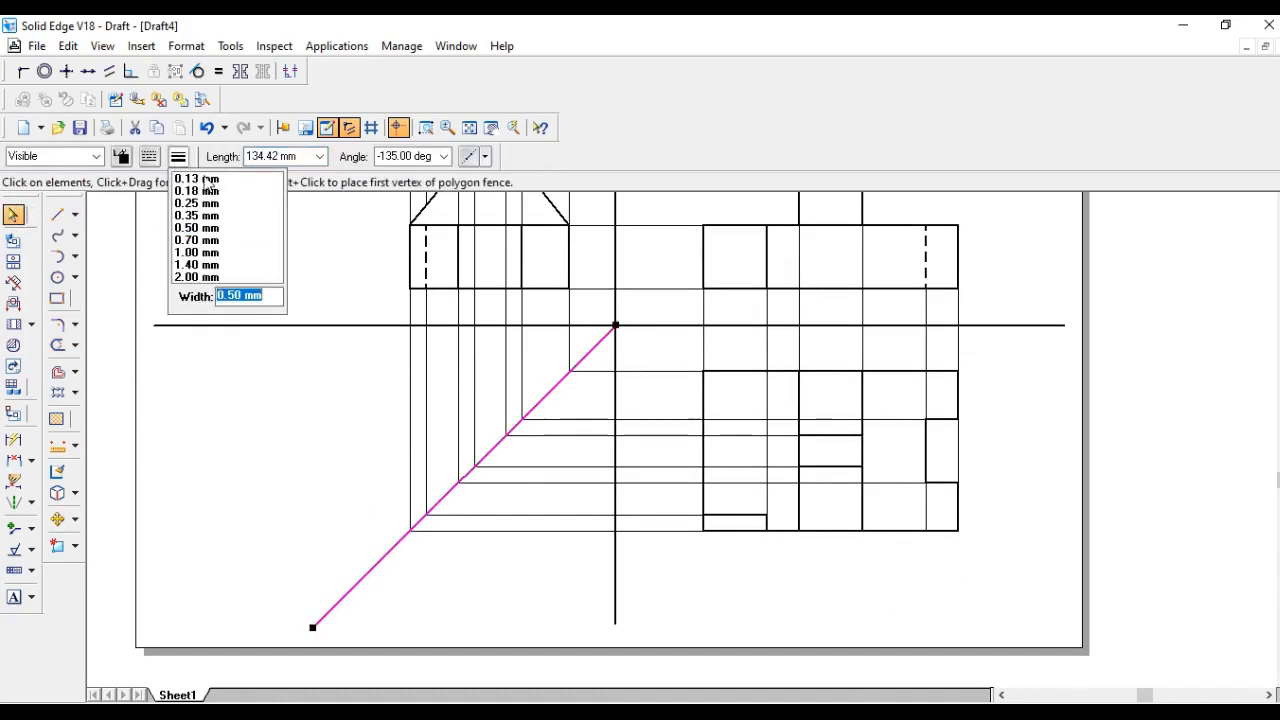
click(205, 179)
- Trim the construction lines crossing the side view's sloped top section
scroll(457, 529, up, 5)
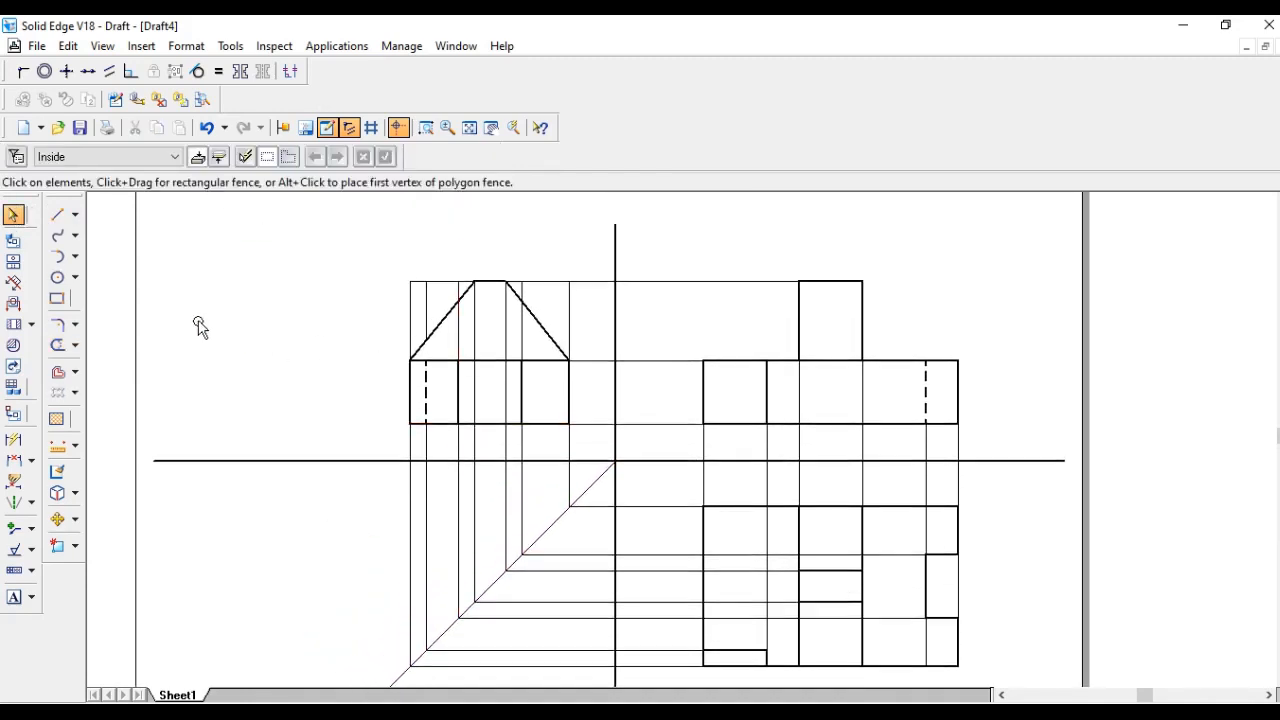
click(57, 345)
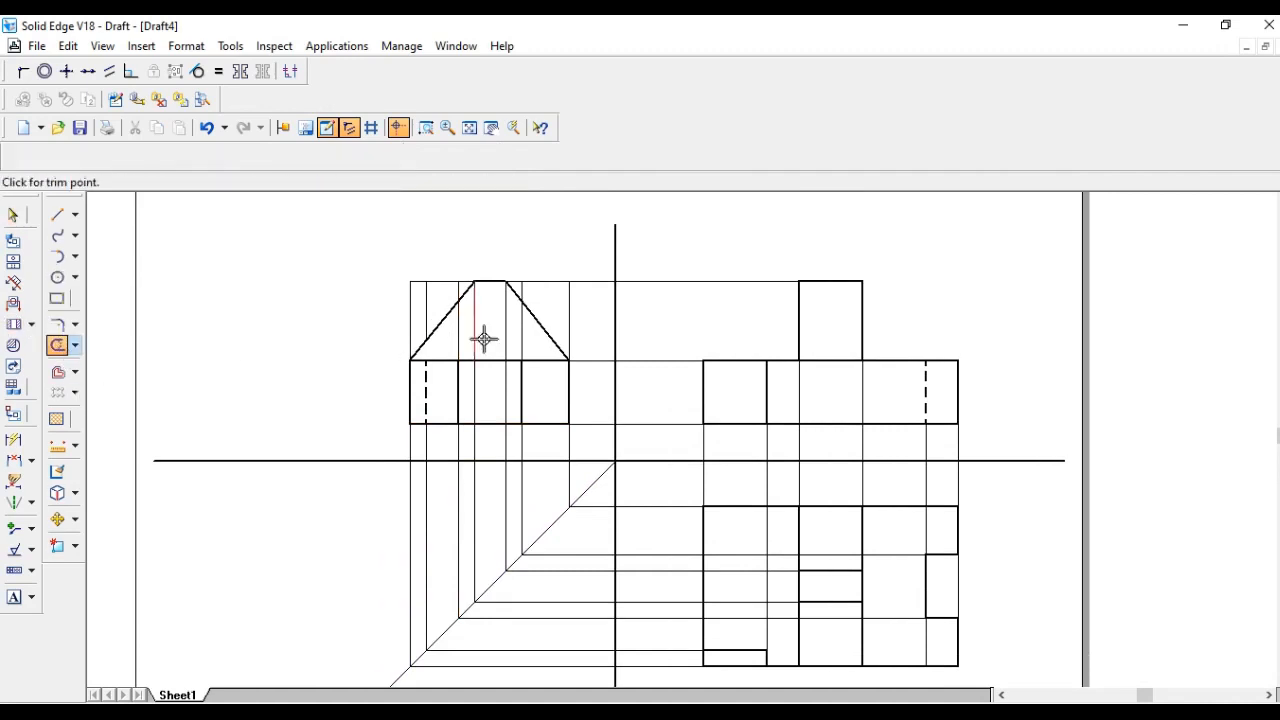
drag(466, 341, 480, 337)
click(505, 336)
click(520, 335)
click(506, 389)
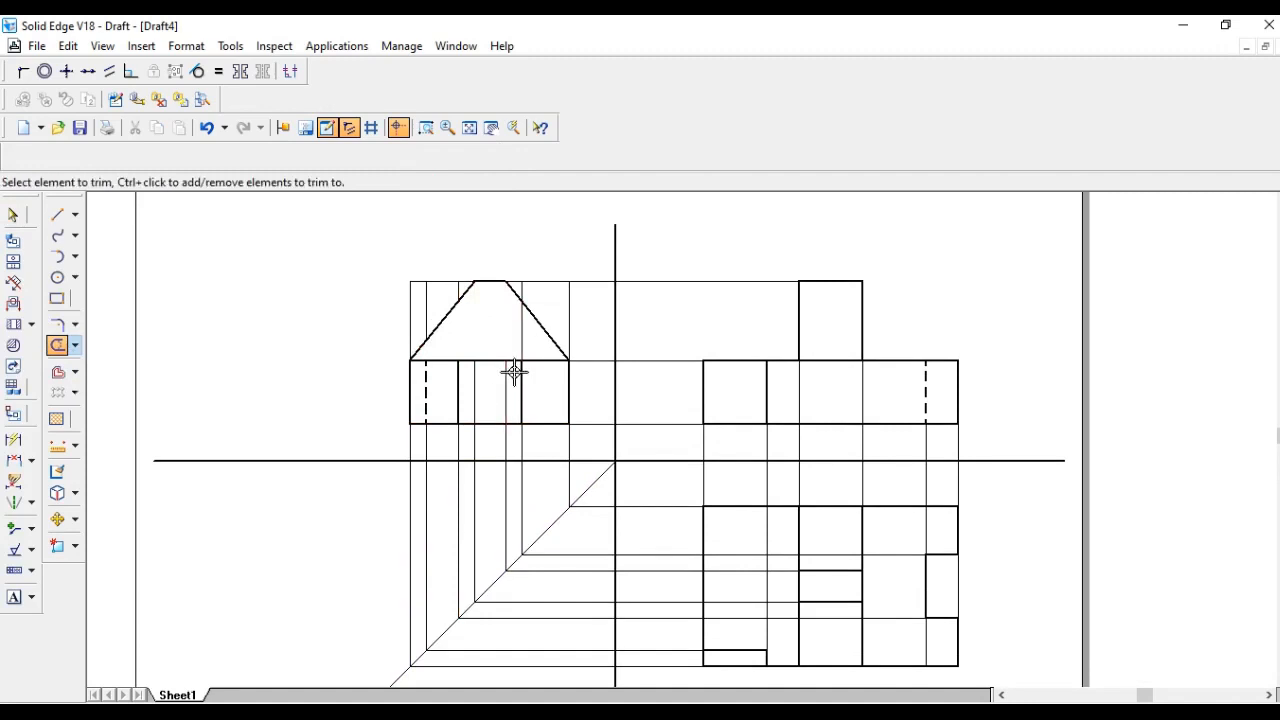
key(Escape)
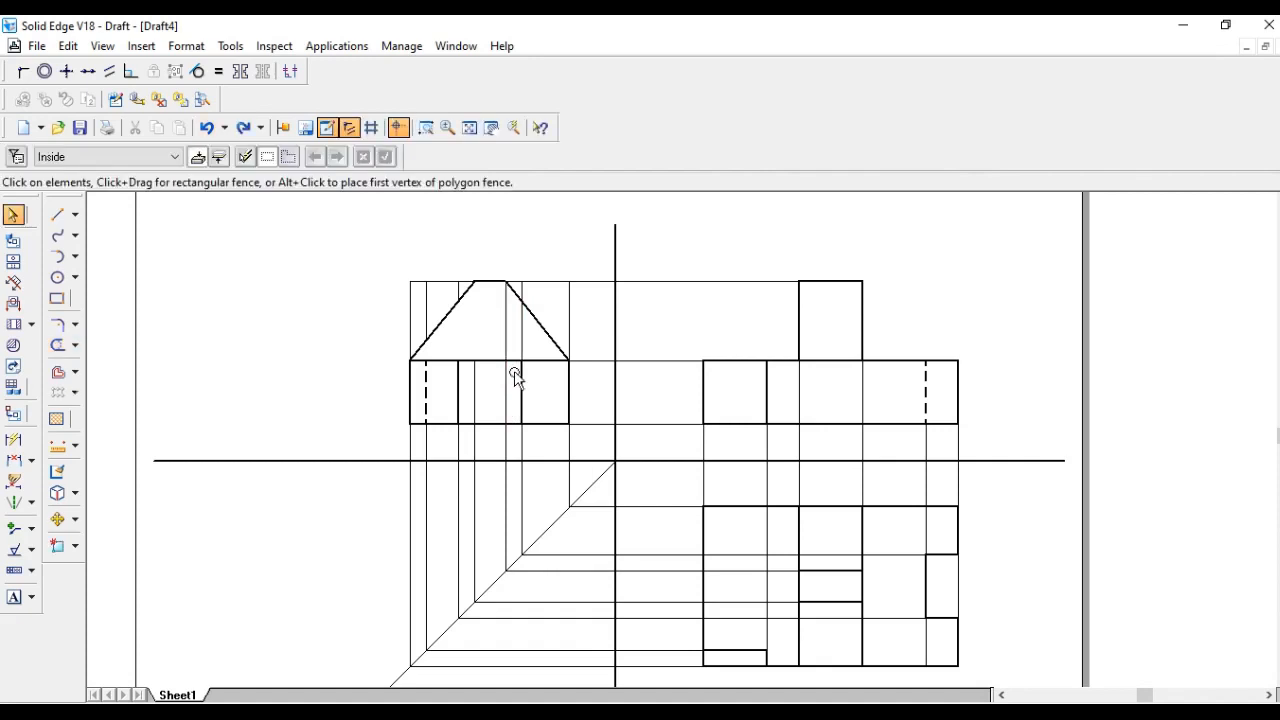
- Trim the construction line segments between the front, top and side views
click(57, 345)
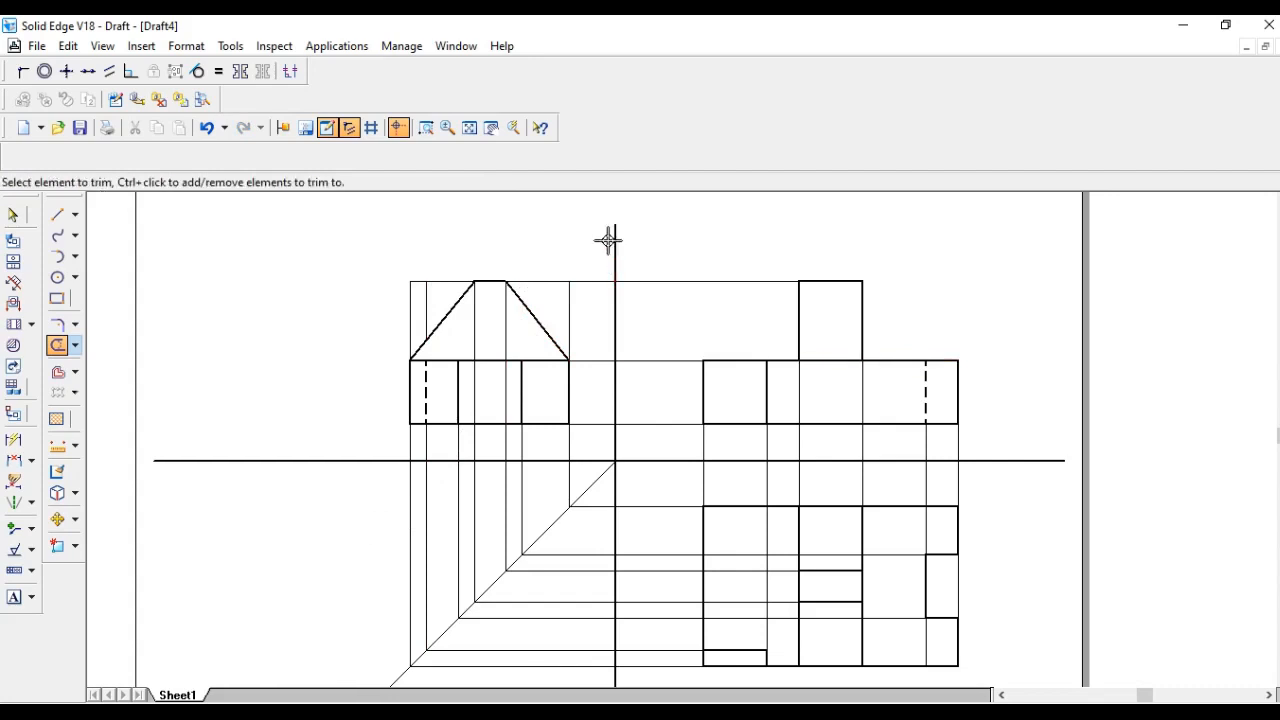
scroll(647, 340, down, 2)
scroll(648, 340, up, 1)
scroll(700, 425, up, 1)
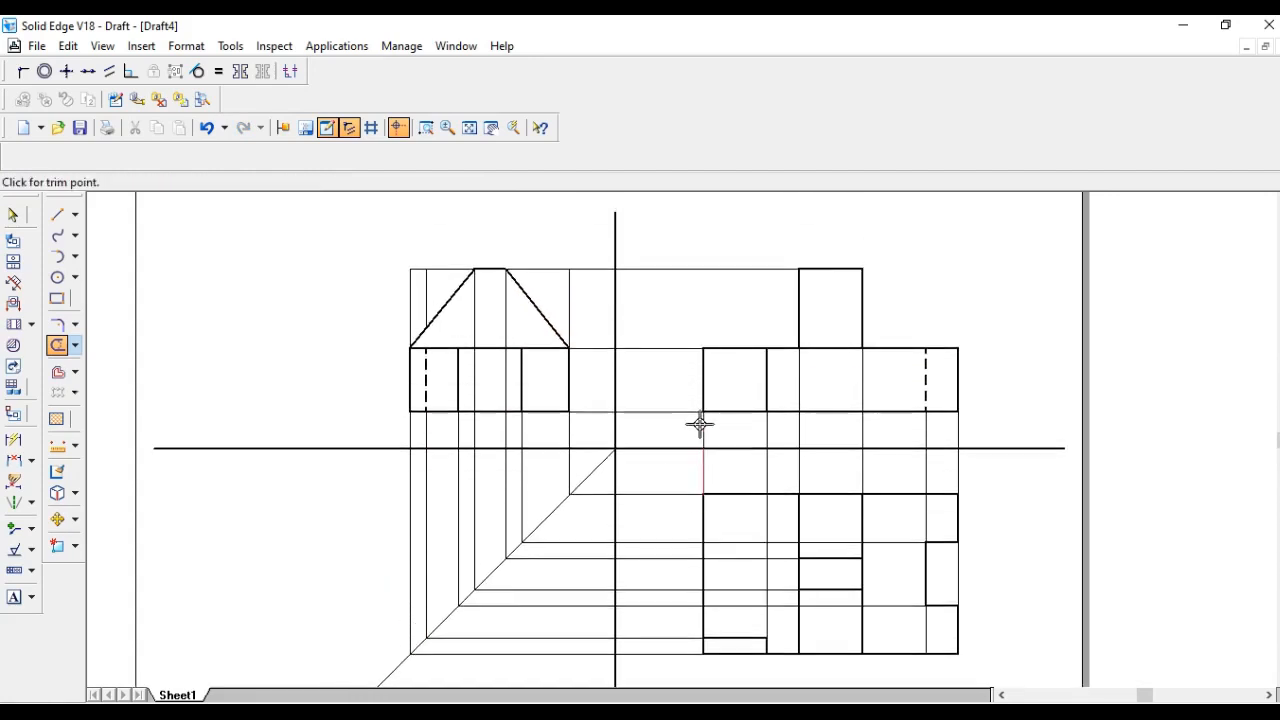
click(700, 424)
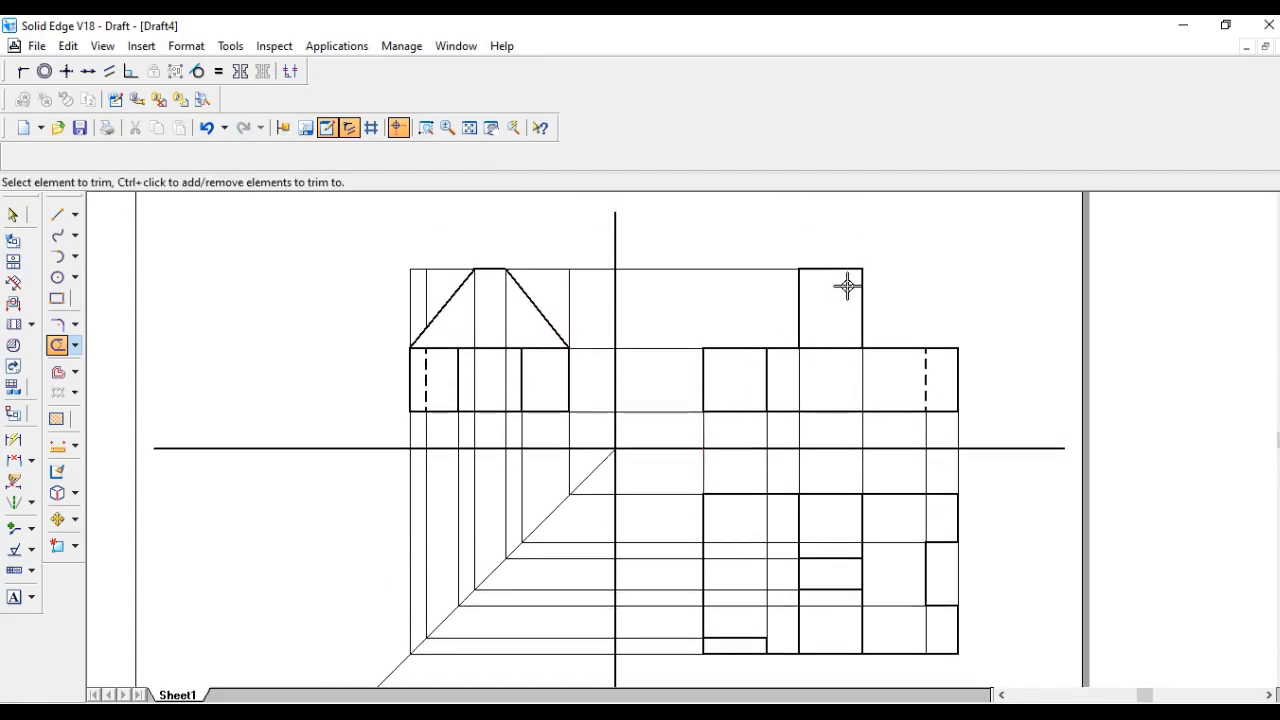
click(820, 584)
click(880, 464)
click(14, 598)
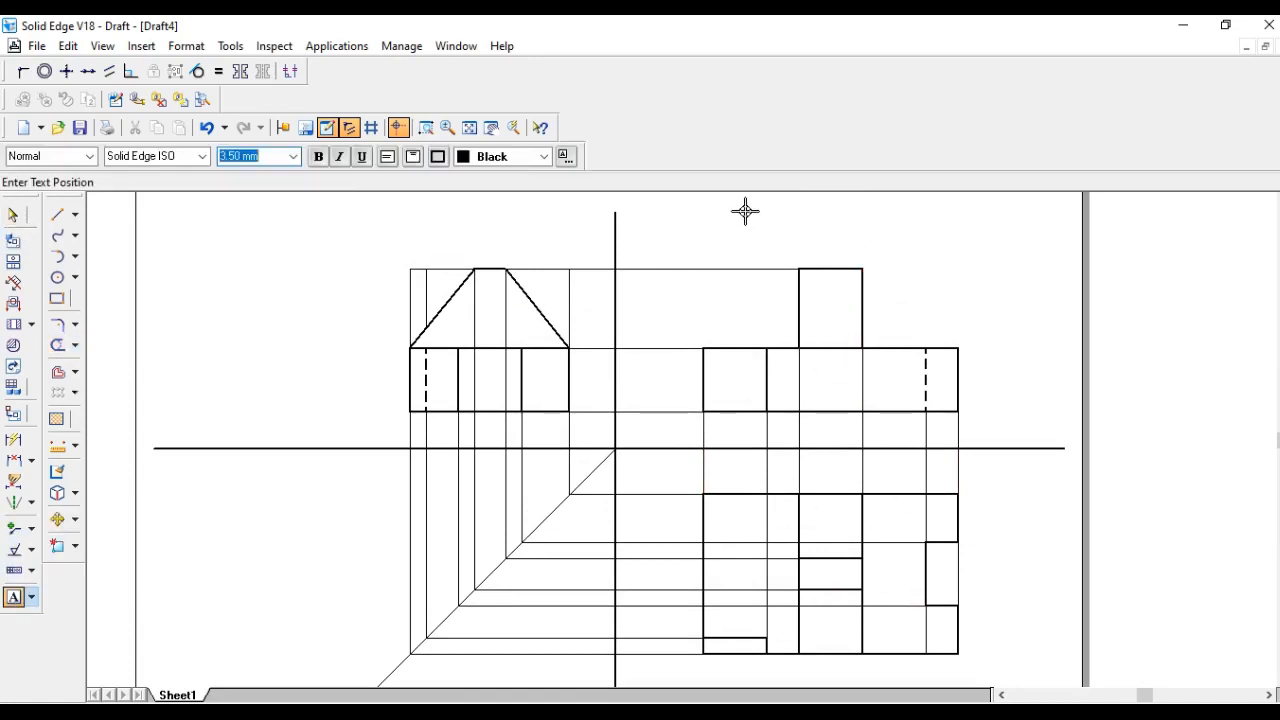
click(809, 231)
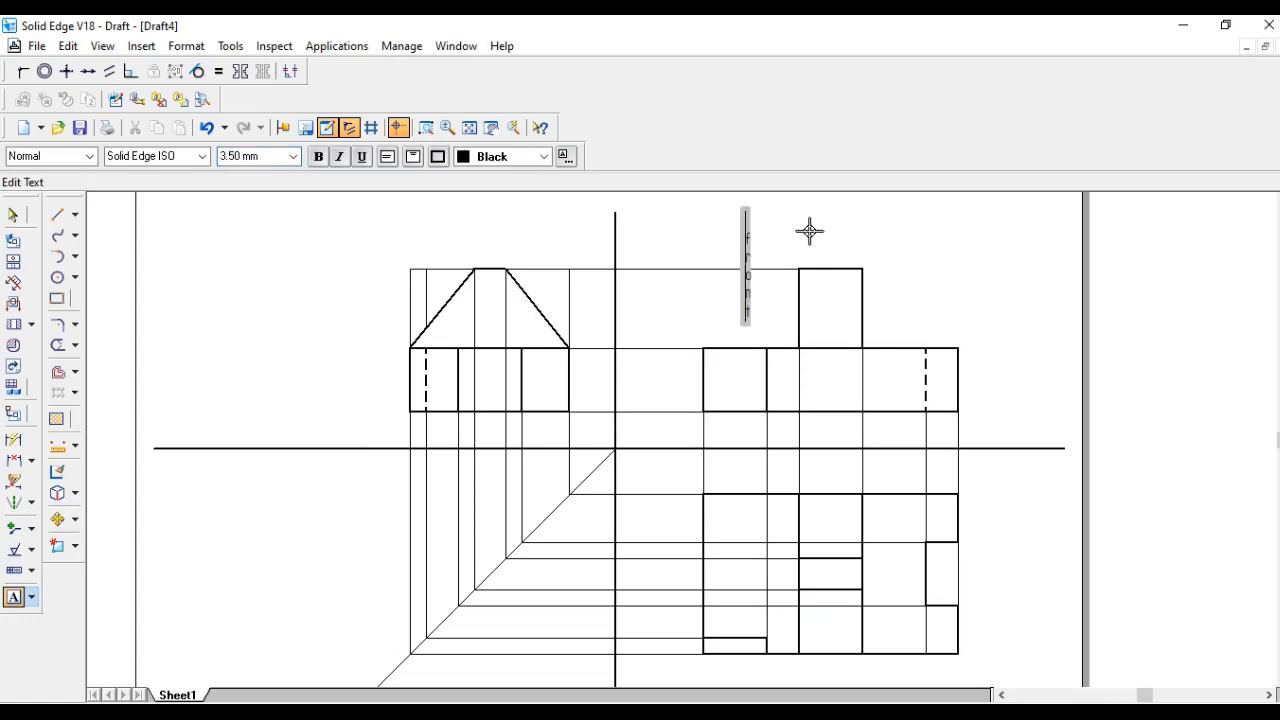
click(207, 128)
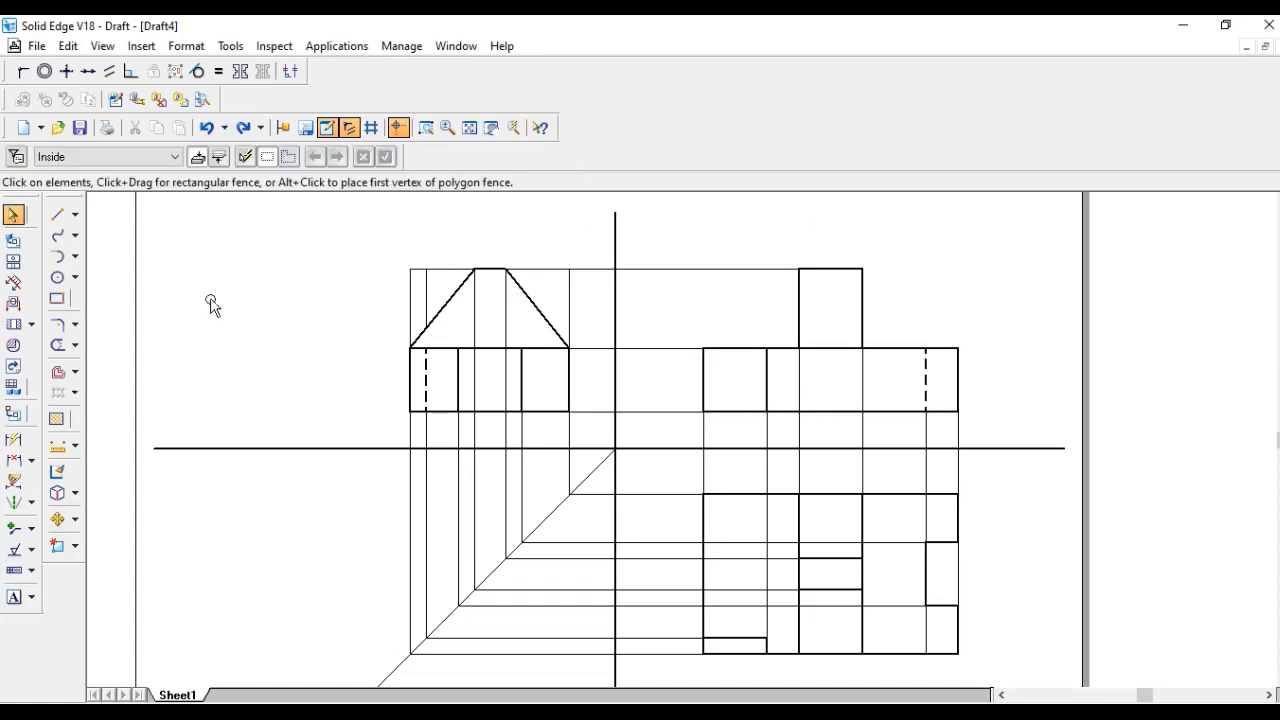
- Add the text labels "side view", "Front view" and "Top view" beside the three projections
click(15, 597)
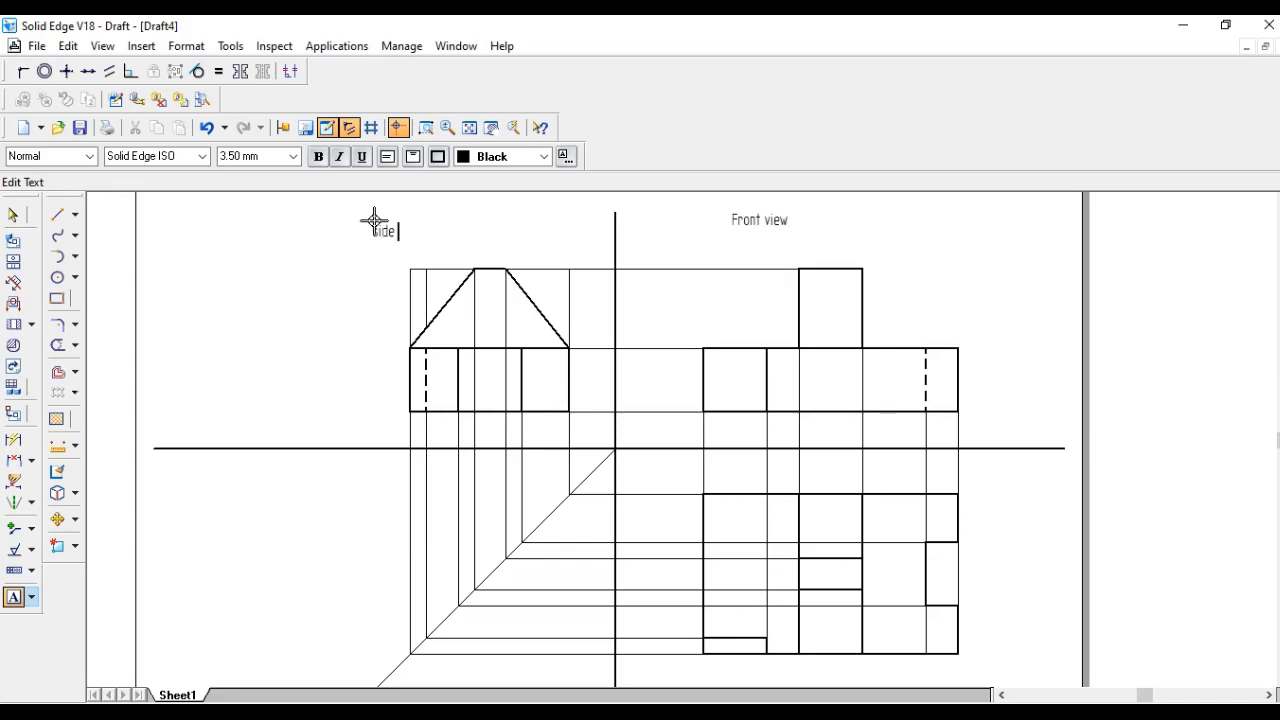
scroll(460, 300, down, 4)
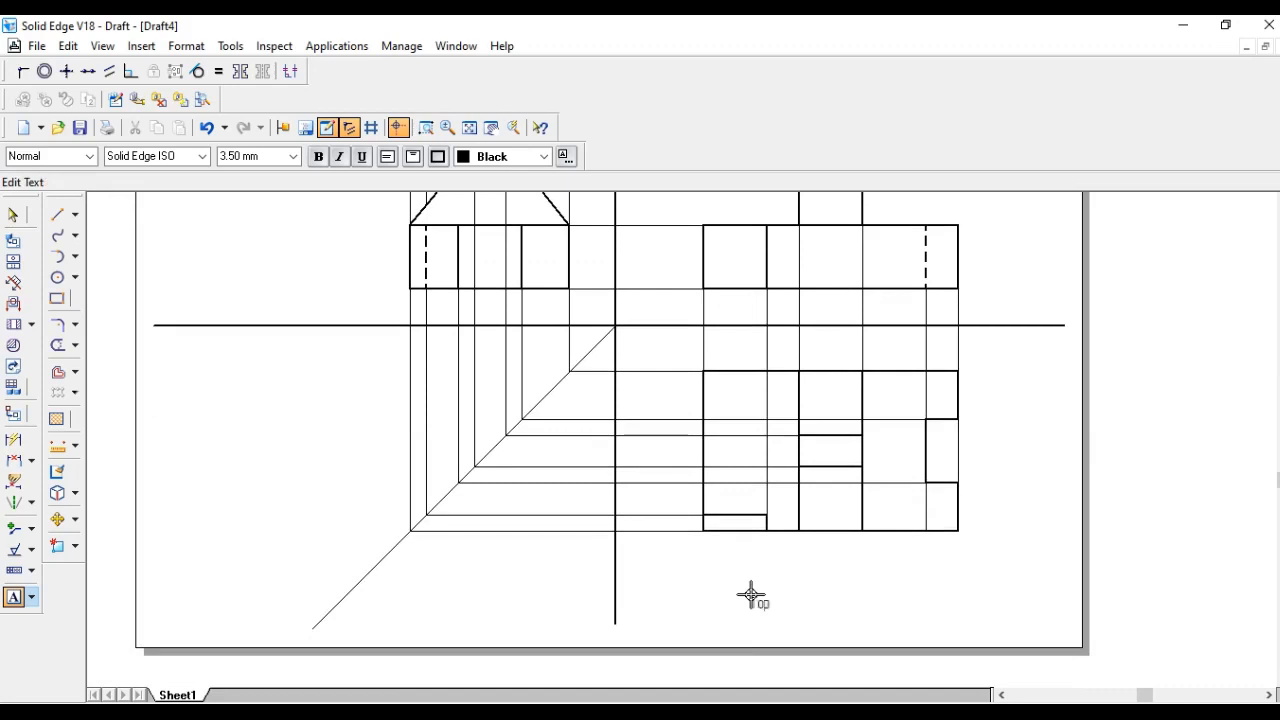
text(w)
scroll(860, 528, up, 4)
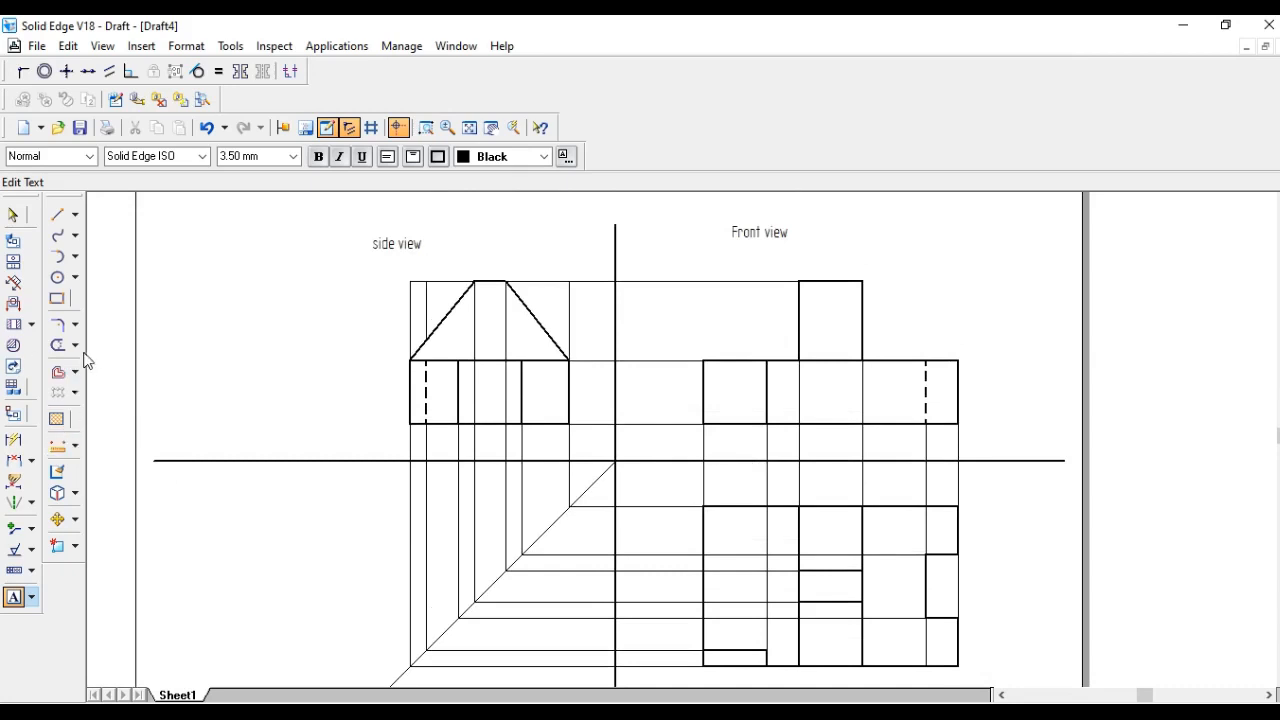
- Use Distance Between to dimension the front view's raised block width, its right end height and the right step width
click(14, 460)
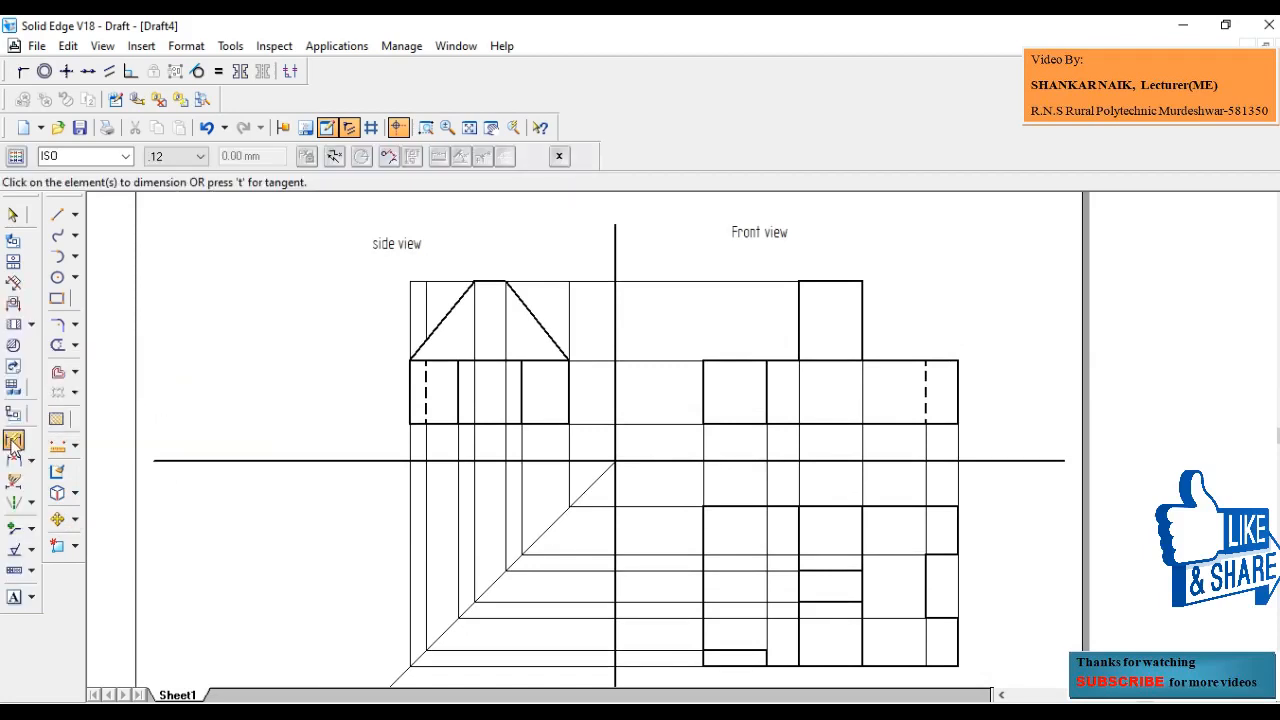
click(829, 283)
click(829, 260)
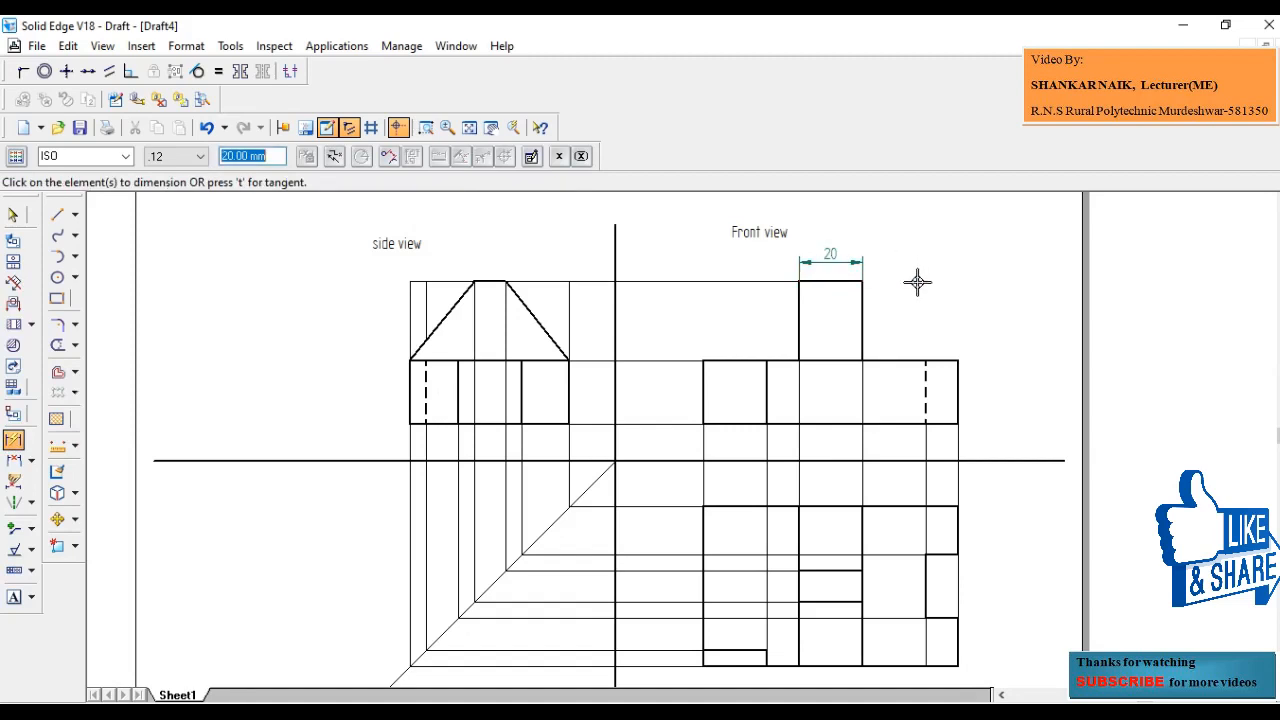
click(959, 382)
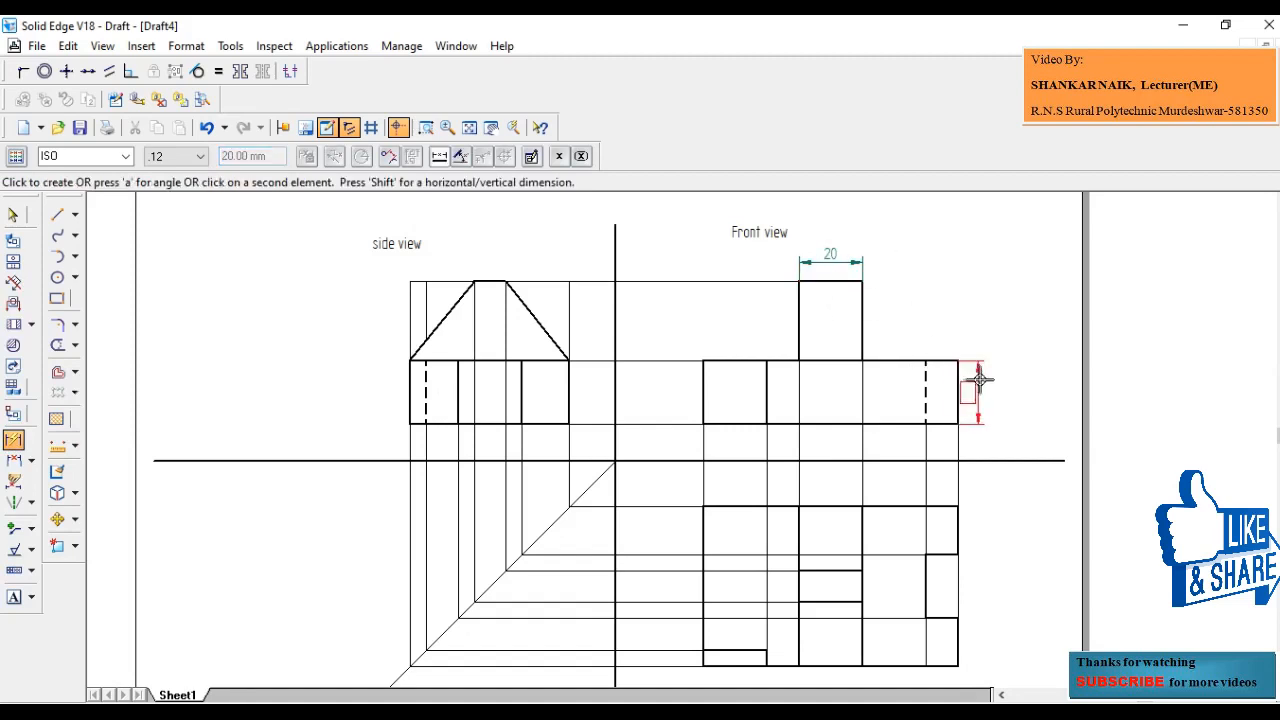
click(982, 378)
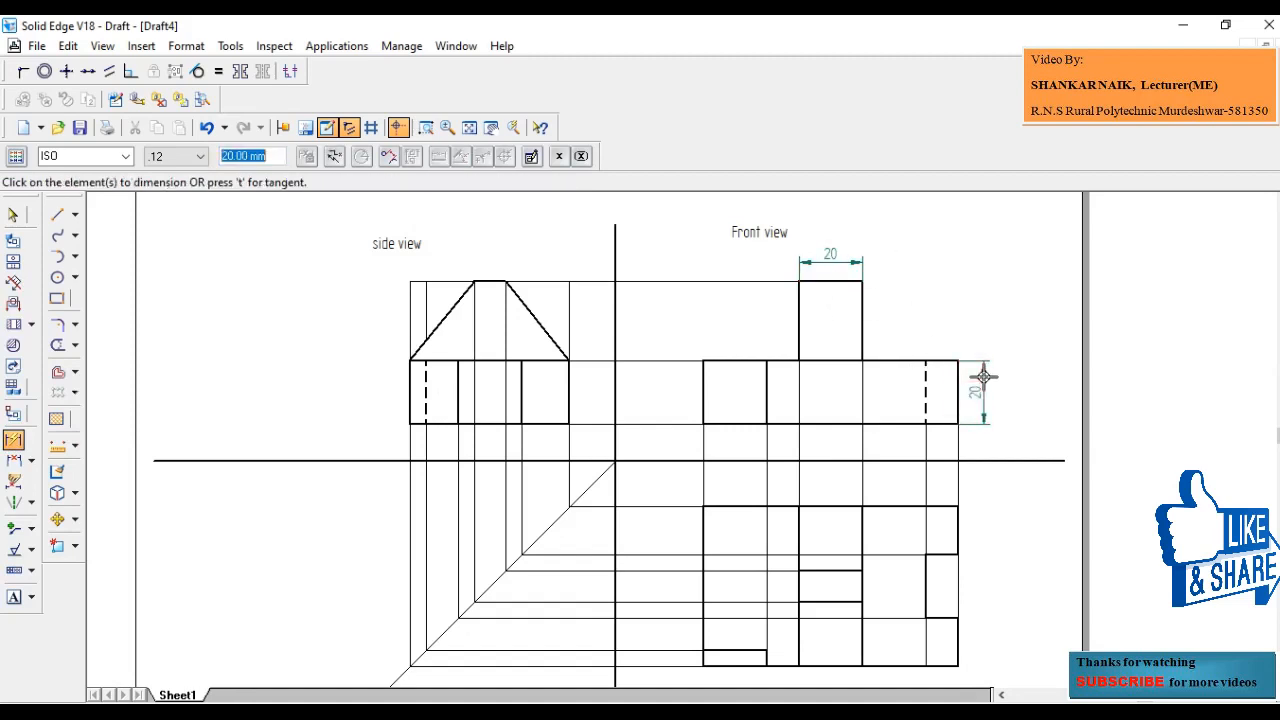
click(880, 362)
click(908, 334)
- Add three stacked vertical dimensions along the top view's right edge, one for each segment
scroll(963, 458, down, 3)
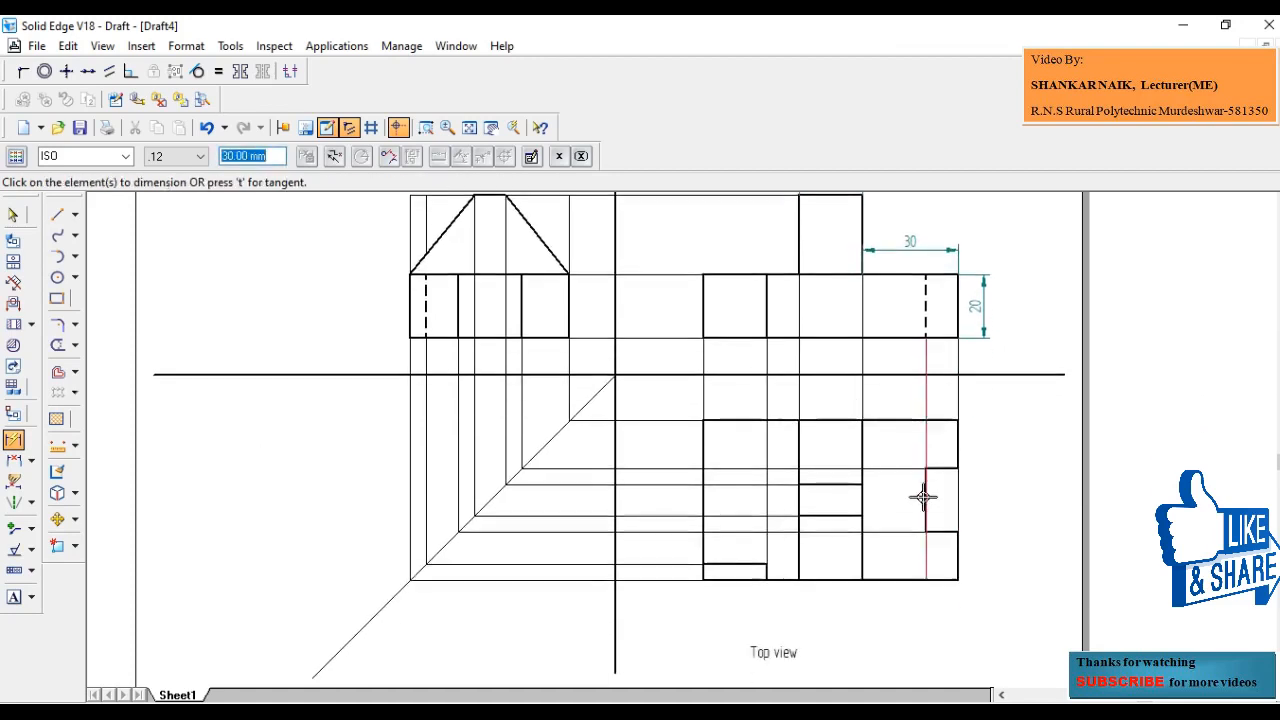
click(957, 445)
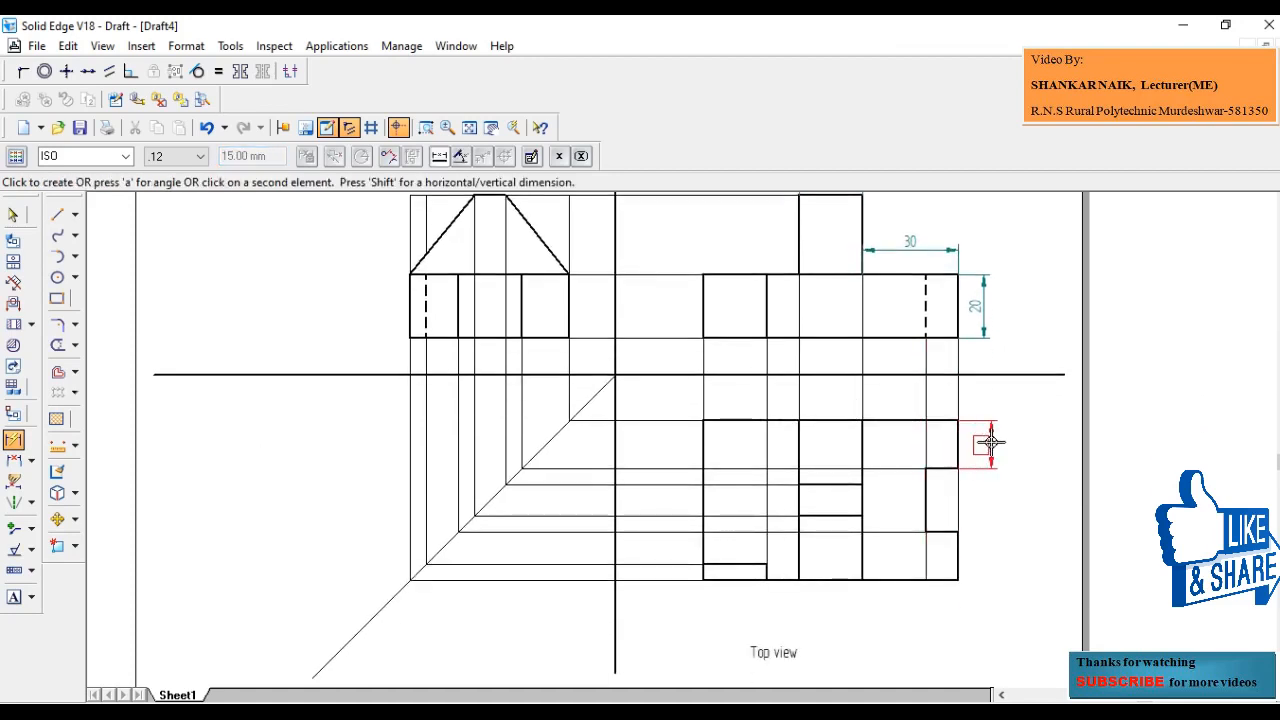
click(986, 443)
click(930, 502)
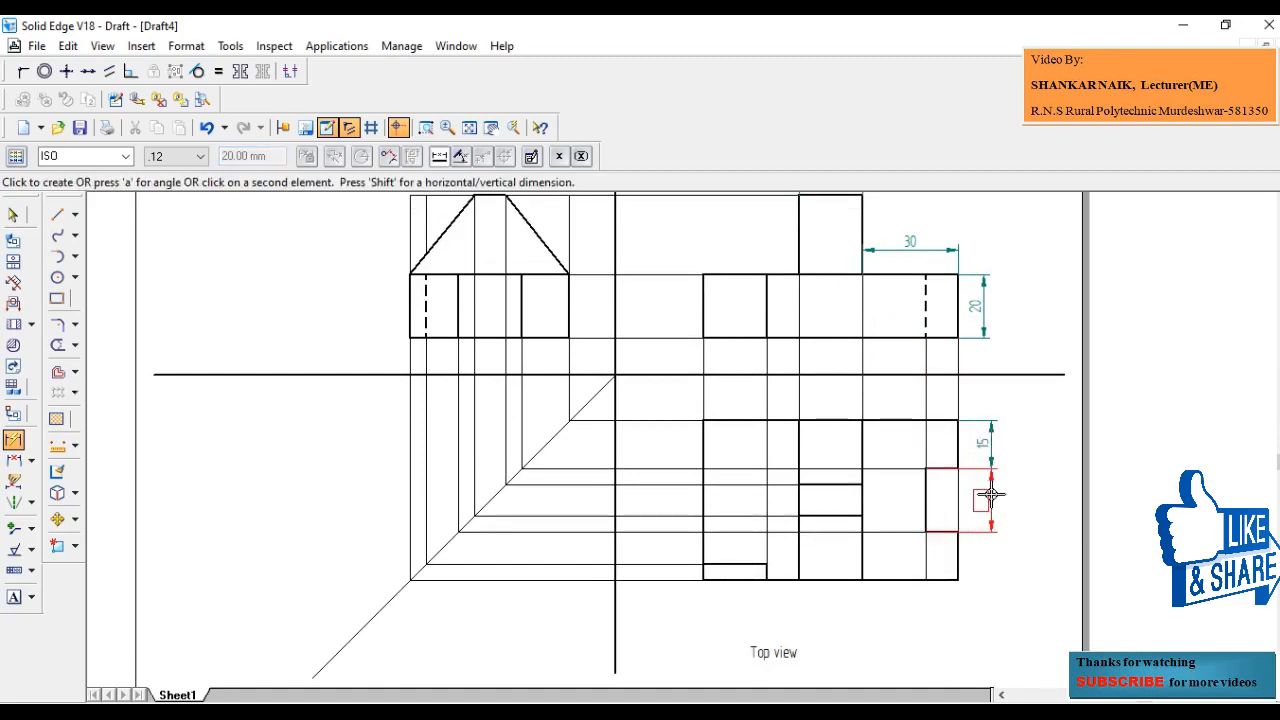
click(990, 496)
click(958, 545)
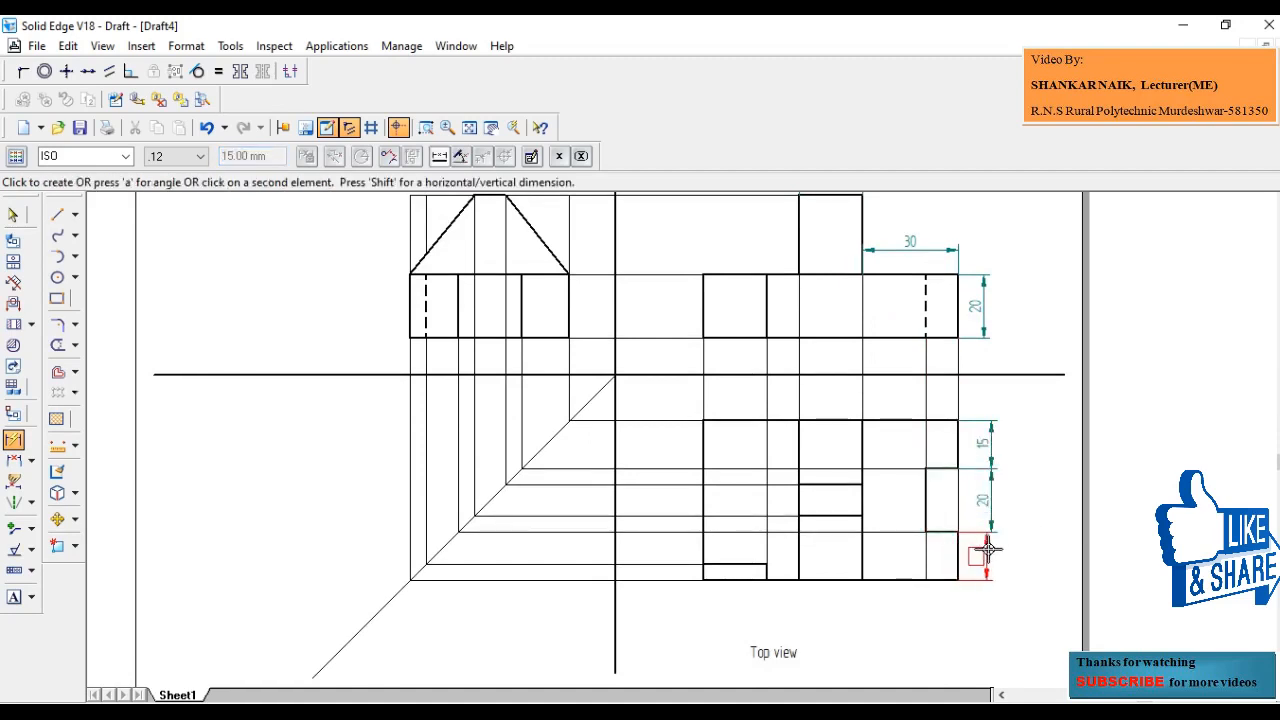
click(990, 547)
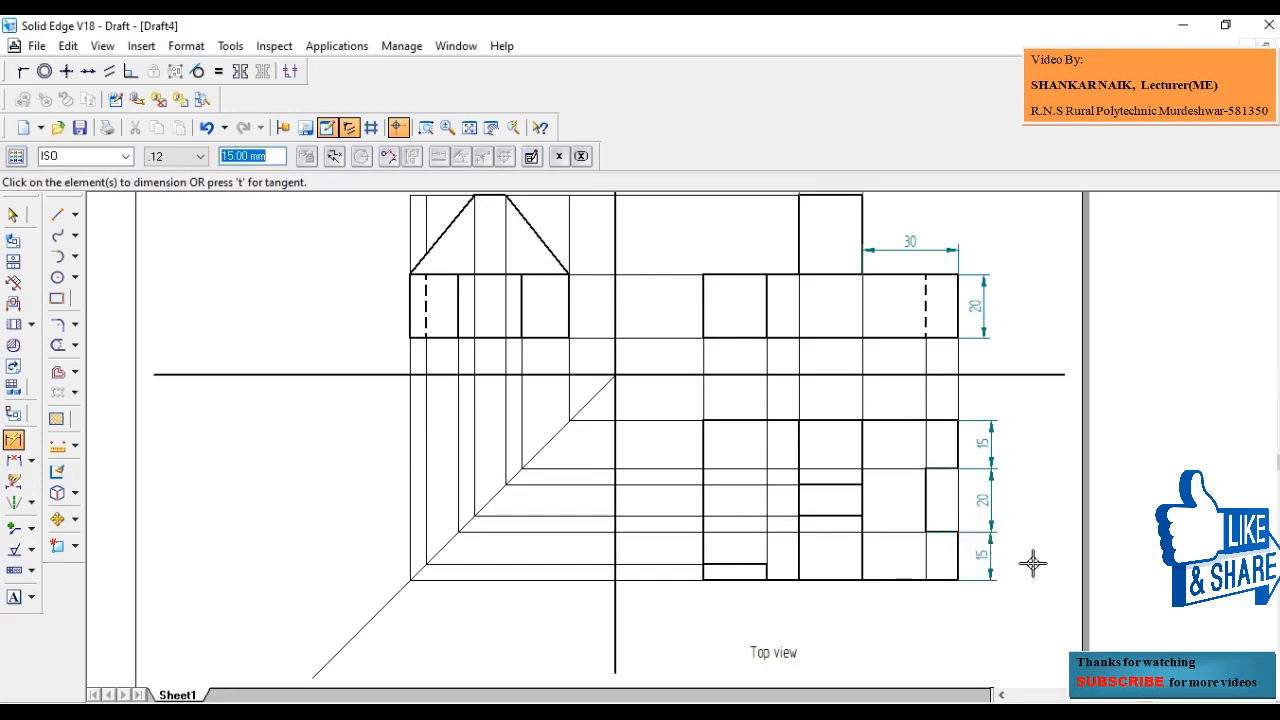
- Dimension the overall length of the top view's bottom edge
click(733, 580)
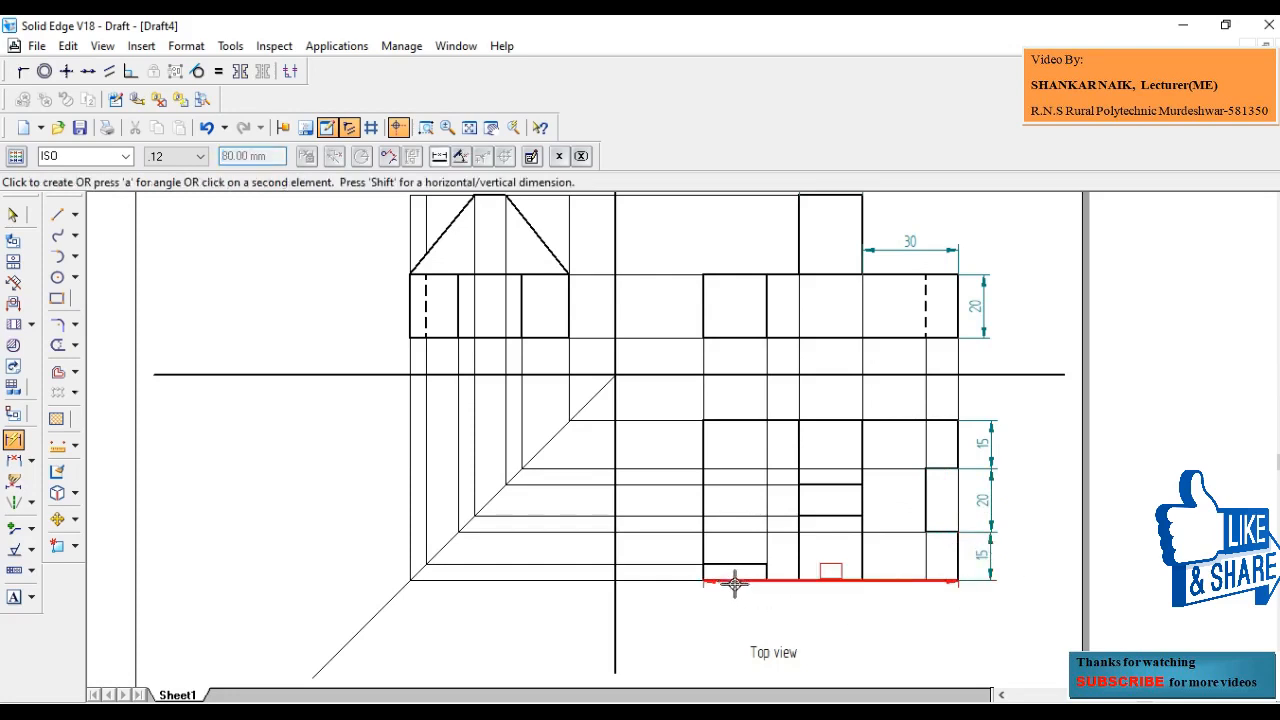